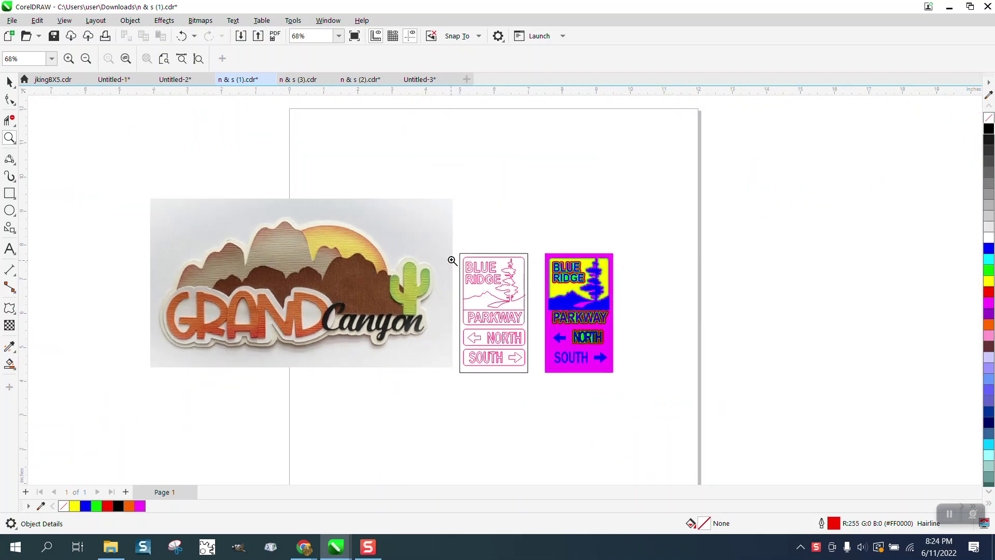
Step: Trim the end of the hill line that overhangs the outline sign's outer border with Virtual Segment Delete
drag(458, 246, 668, 350)
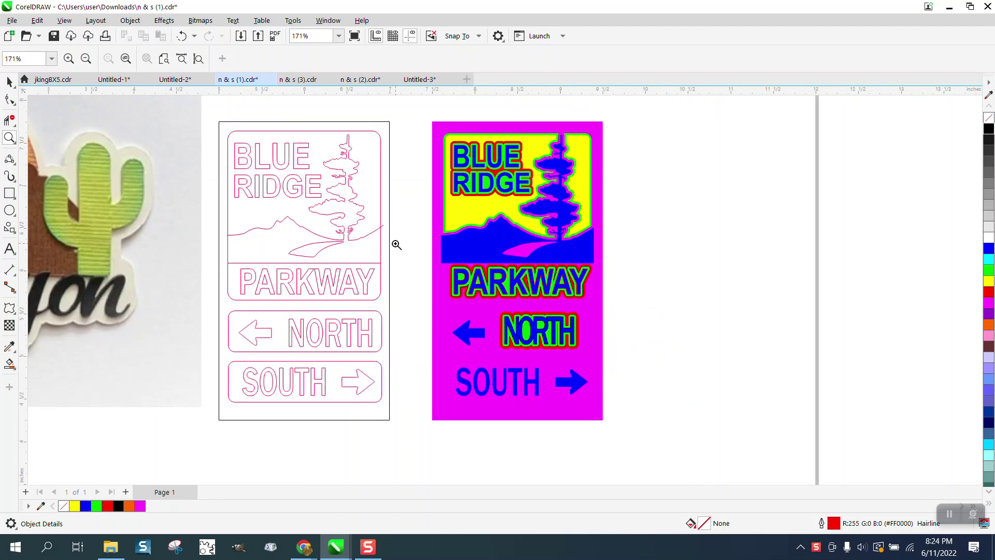
drag(377, 221, 398, 231)
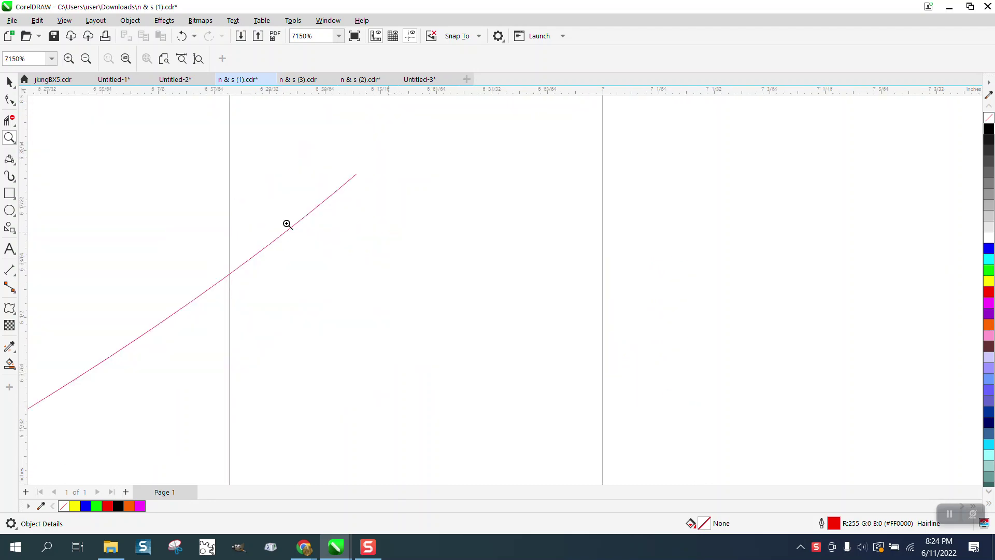
click(9, 119)
drag(278, 200, 338, 267)
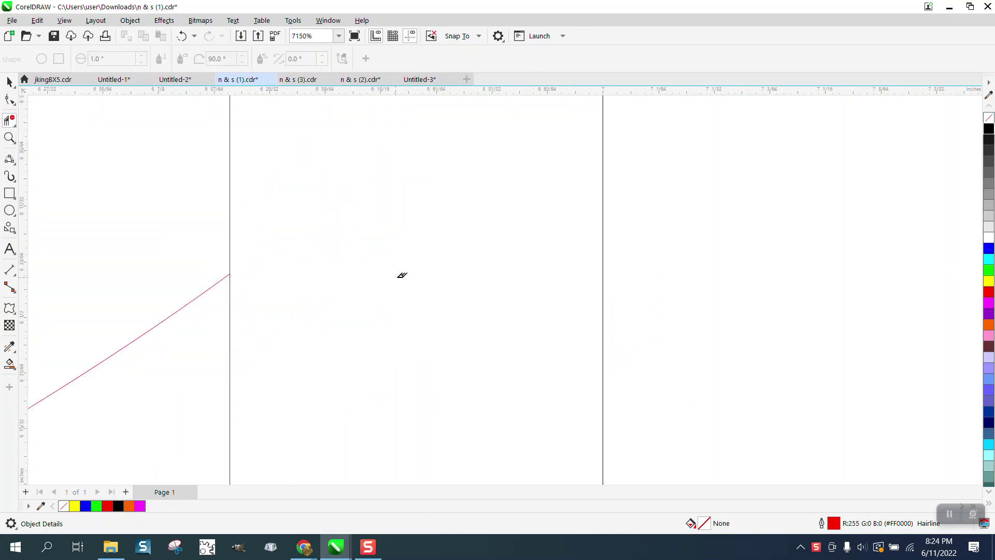
scroll(404, 278, down, 2)
scroll(423, 279, down, 5)
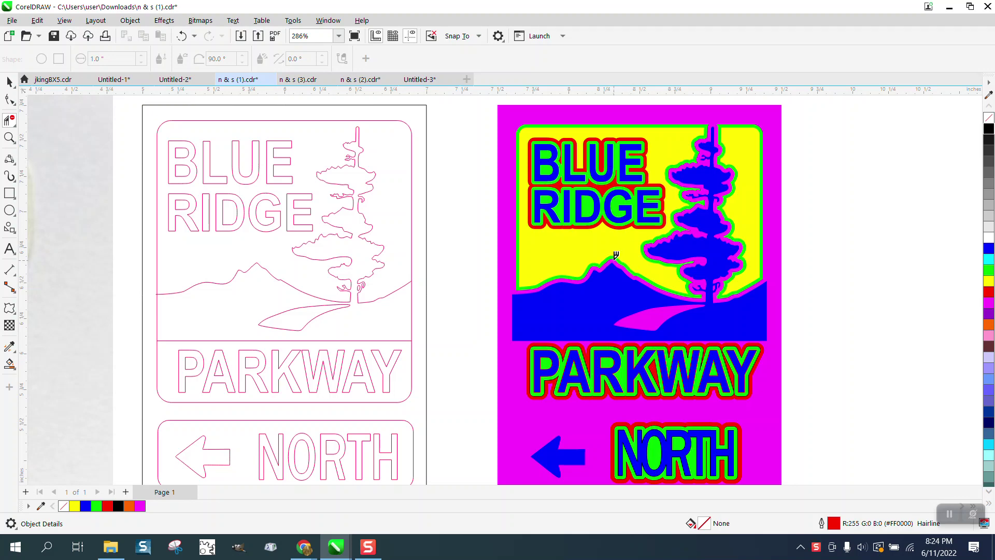
Step: Examine the green and red offset layers around the NORTH and PARKWAY lettering on the coloured sign
scroll(616, 254, down, 1)
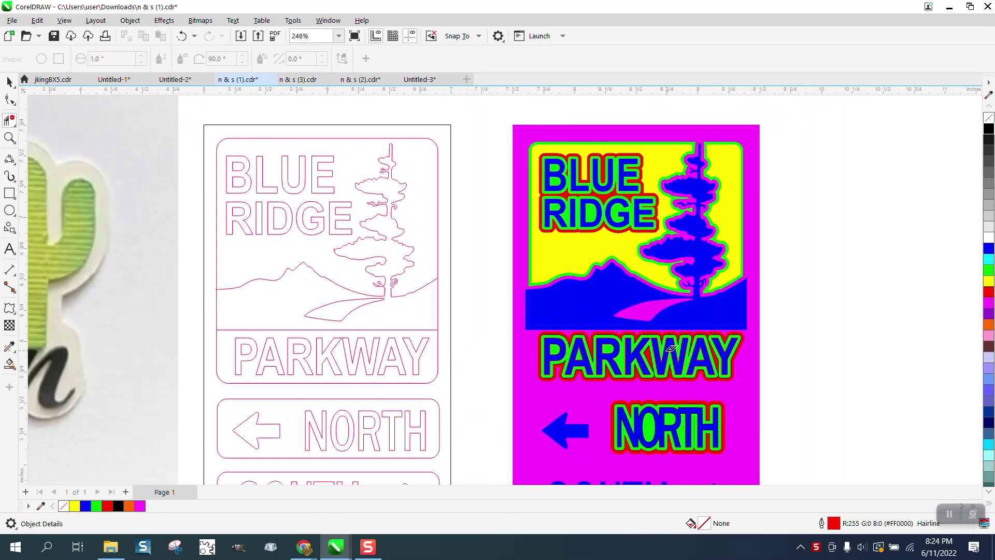
click(9, 137)
drag(596, 353, 811, 476)
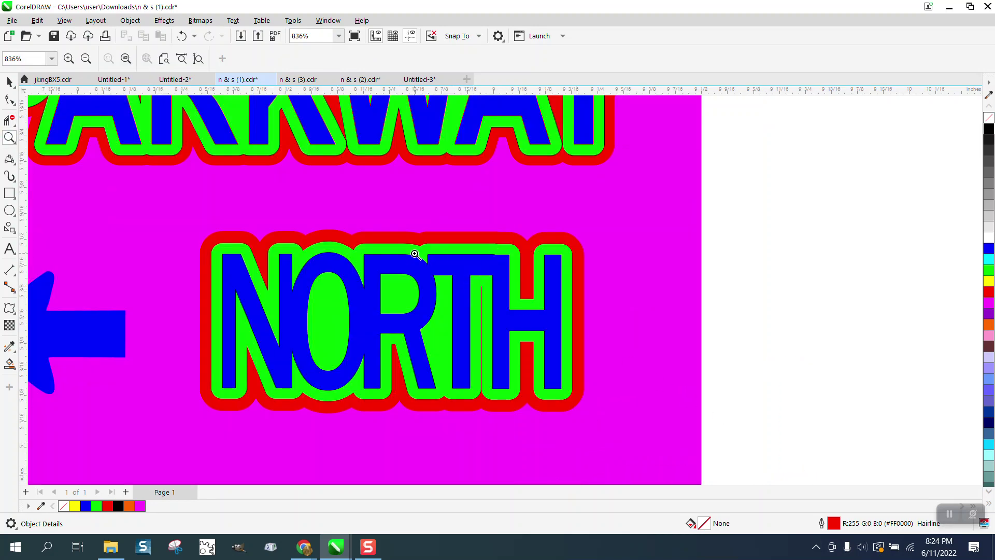
scroll(416, 252, down, 1)
scroll(450, 274, down, 5)
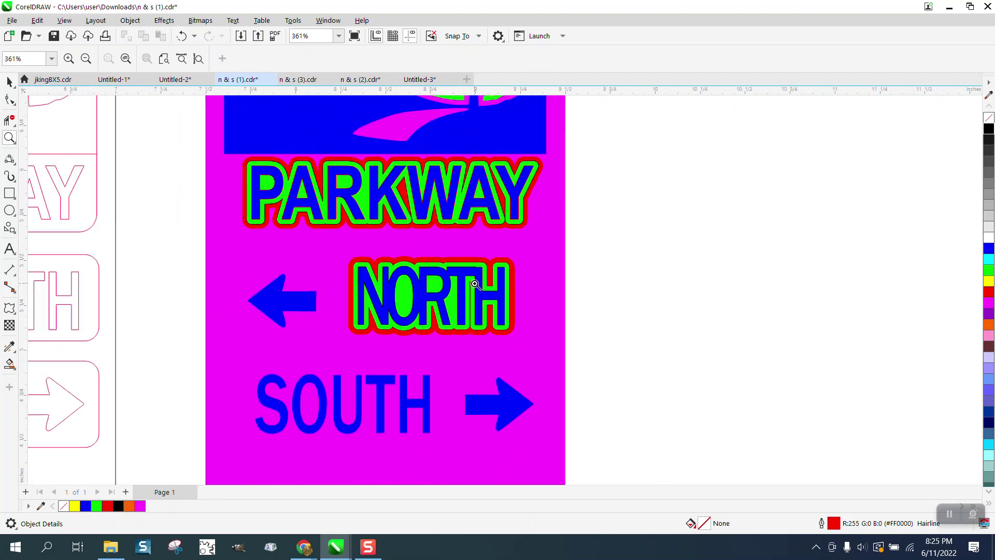
scroll(480, 284, down, 3)
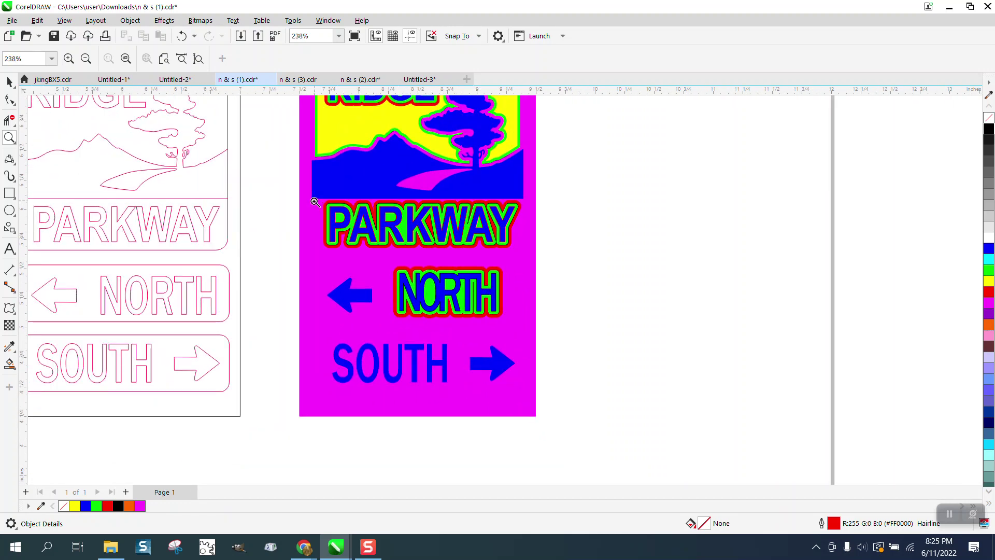
drag(313, 201, 589, 262)
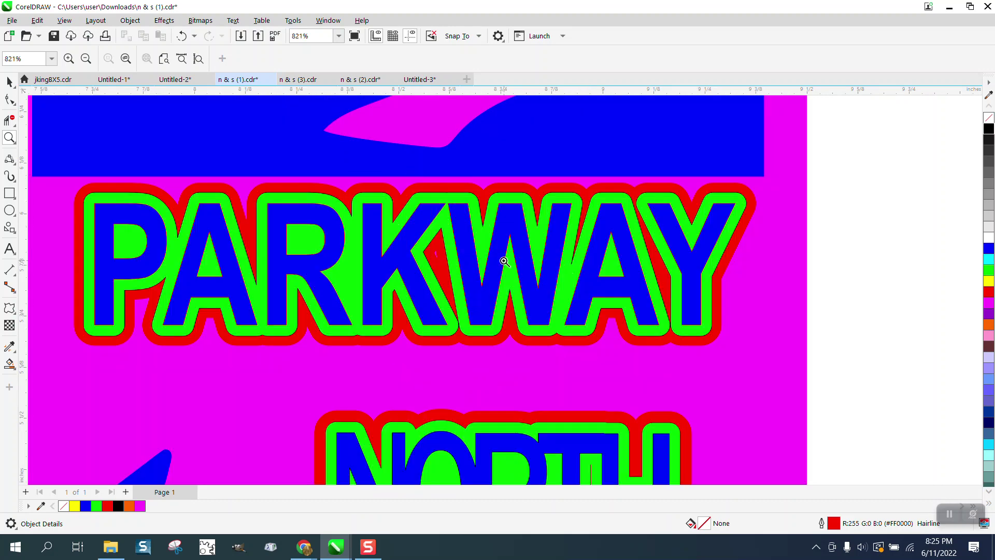
scroll(504, 261, down, 5)
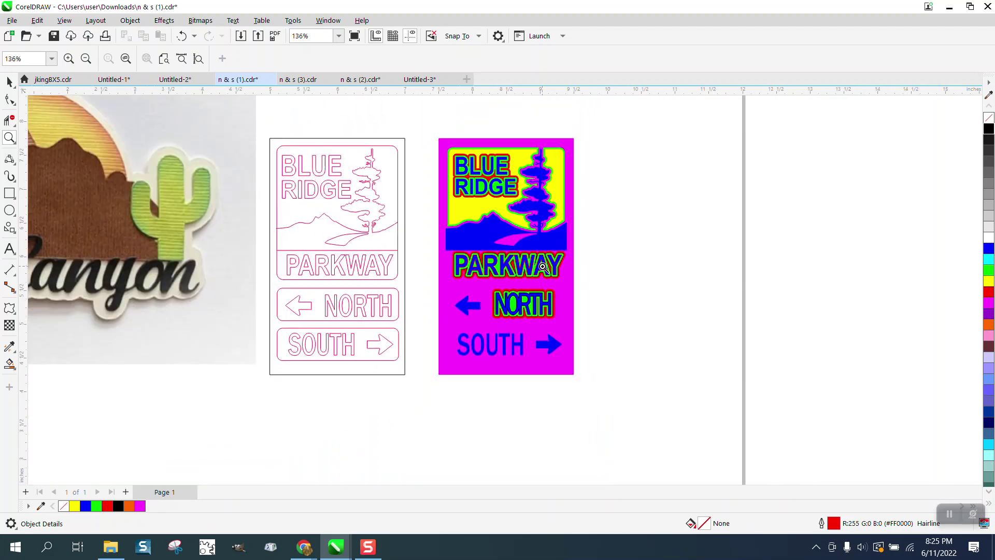
Step: Move the complete coloured sign 5 inches to the right, off the page
click(10, 81)
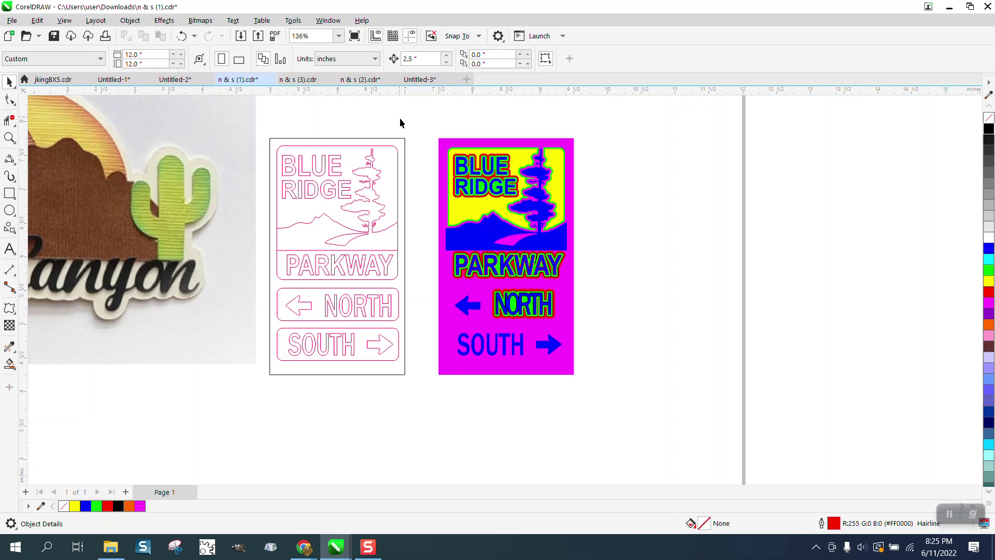
drag(576, 359, 641, 388)
key(Right)
key(Right)
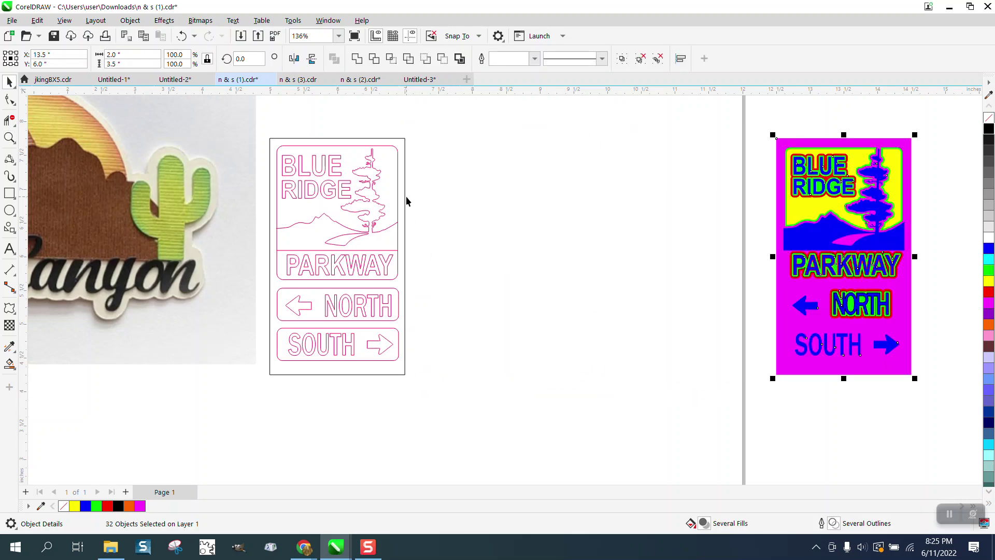
key(z)
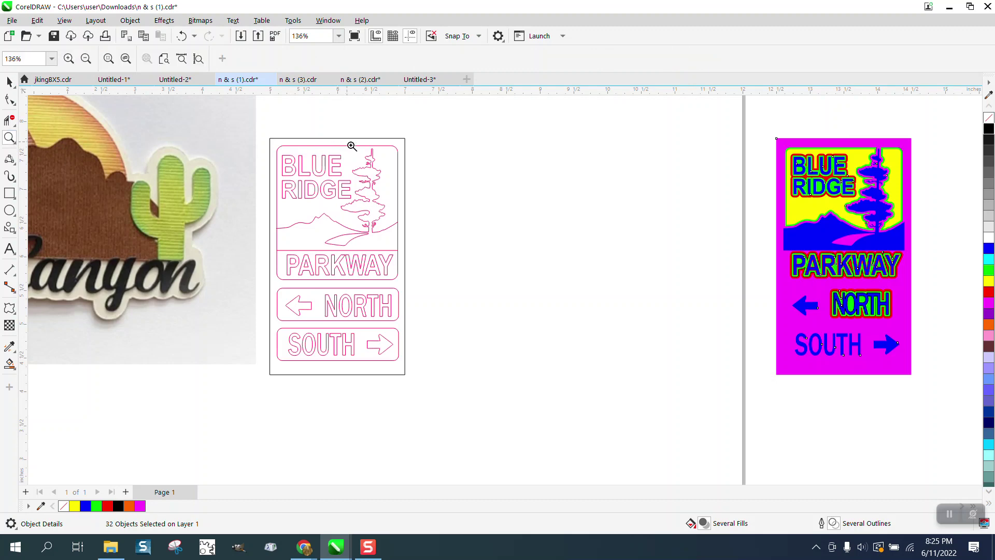
drag(352, 146, 409, 183)
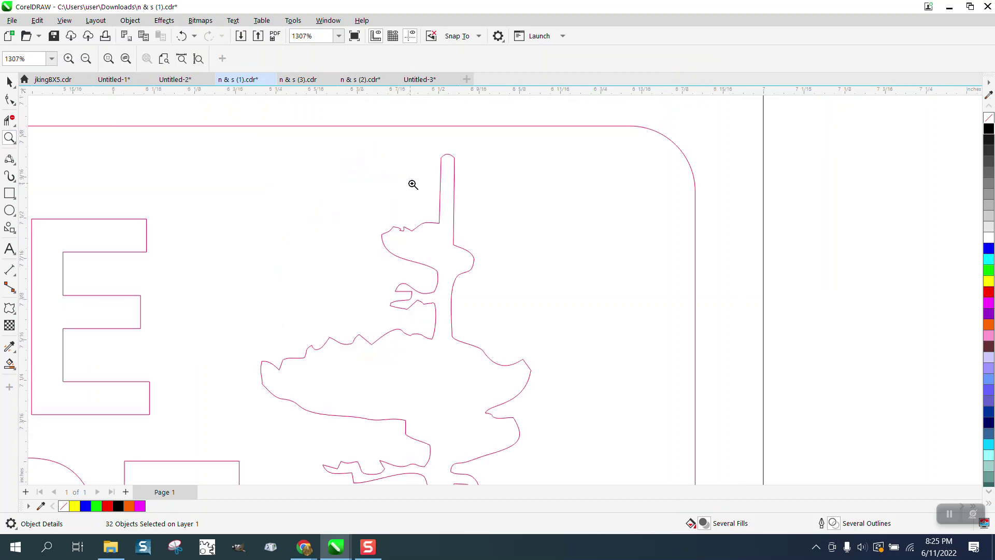
click(15, 165)
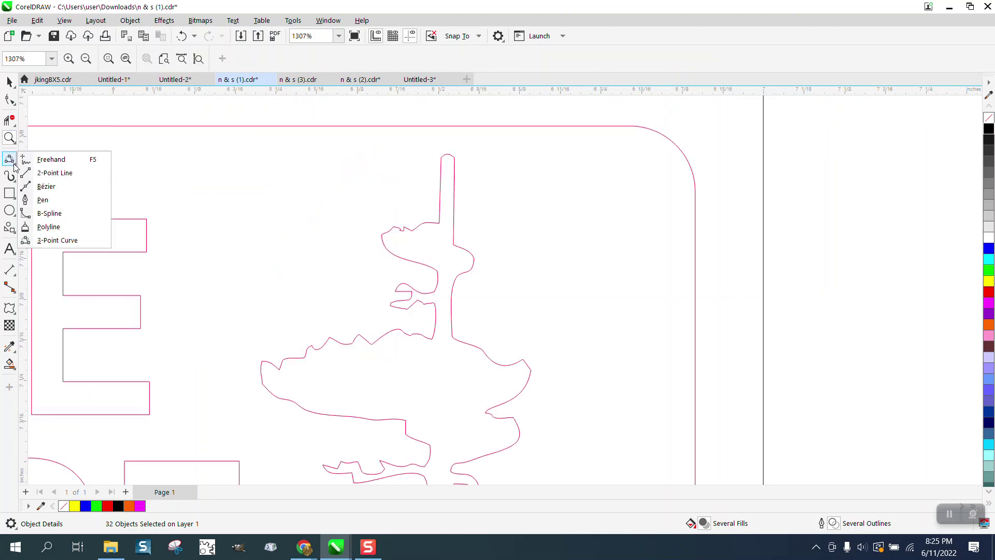
click(53, 178)
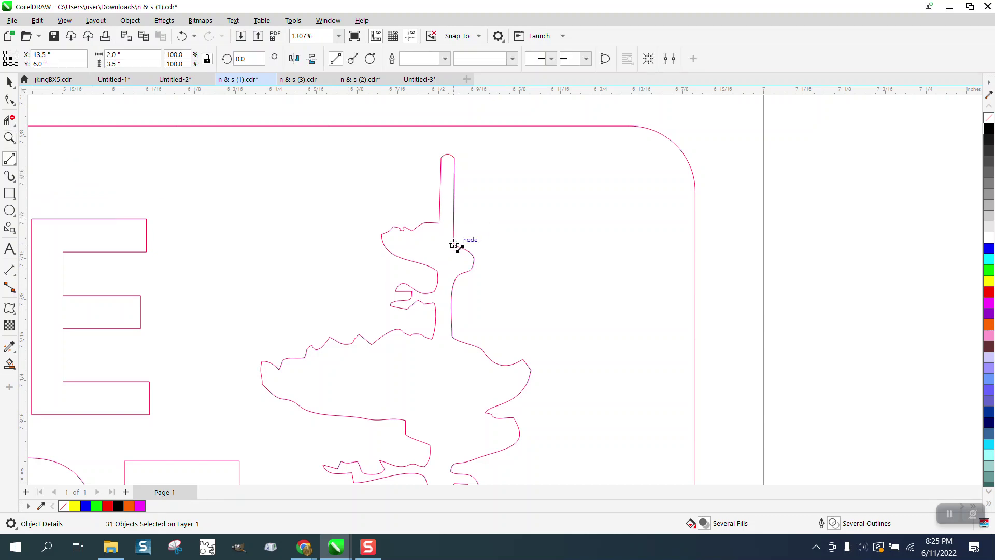
drag(454, 244, 439, 223)
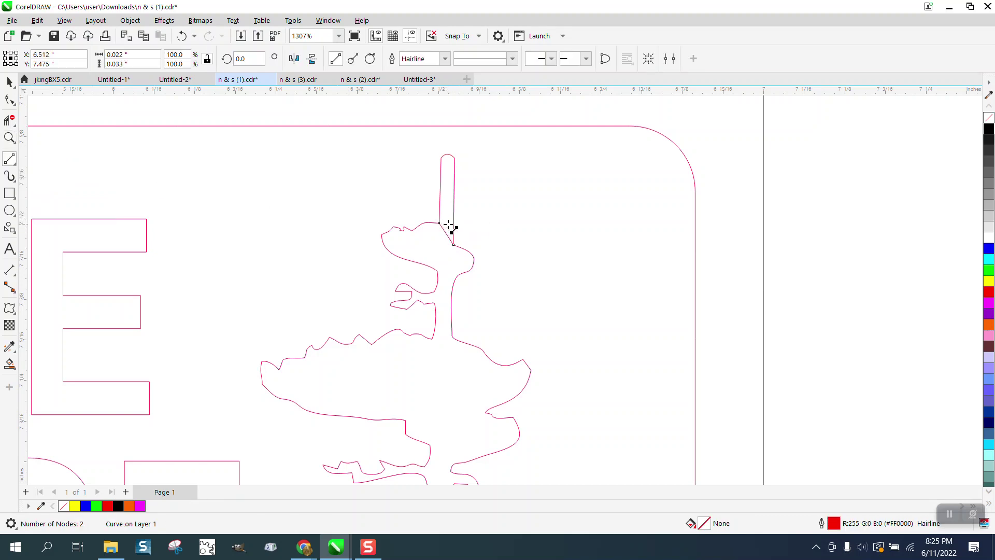
key(Delete)
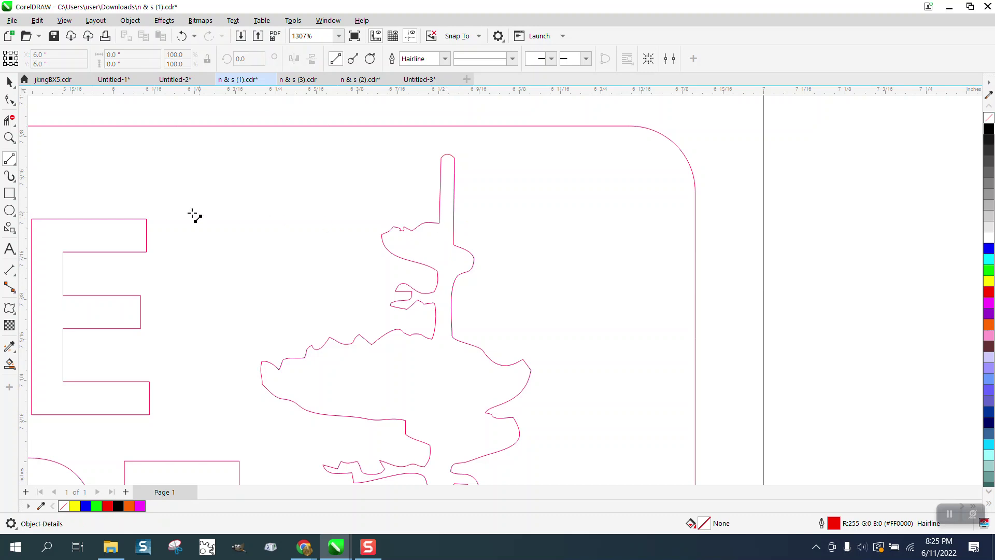
Step: Draw a three-point curve that bridges the two nodes at the base of the treetop spike on the outline sign
click(12, 162)
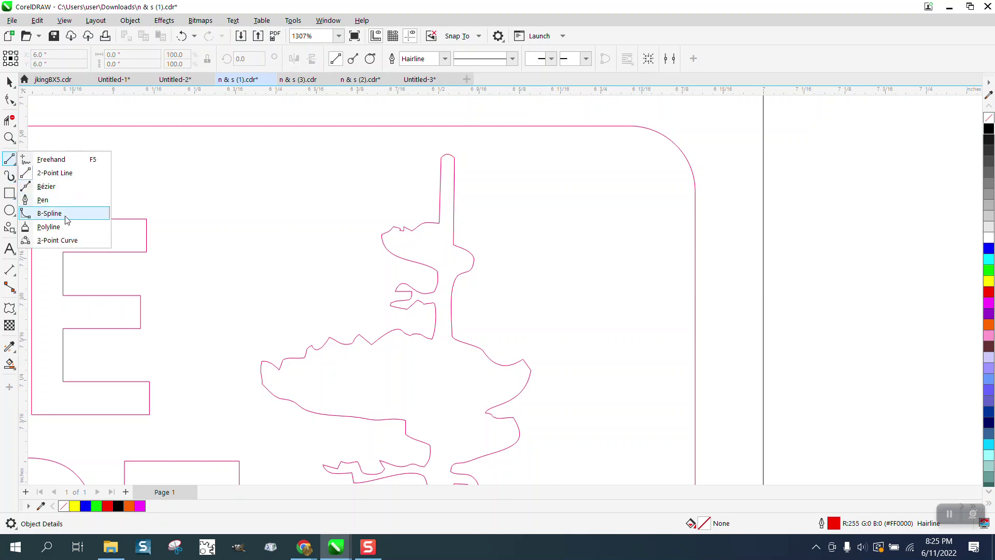
click(56, 240)
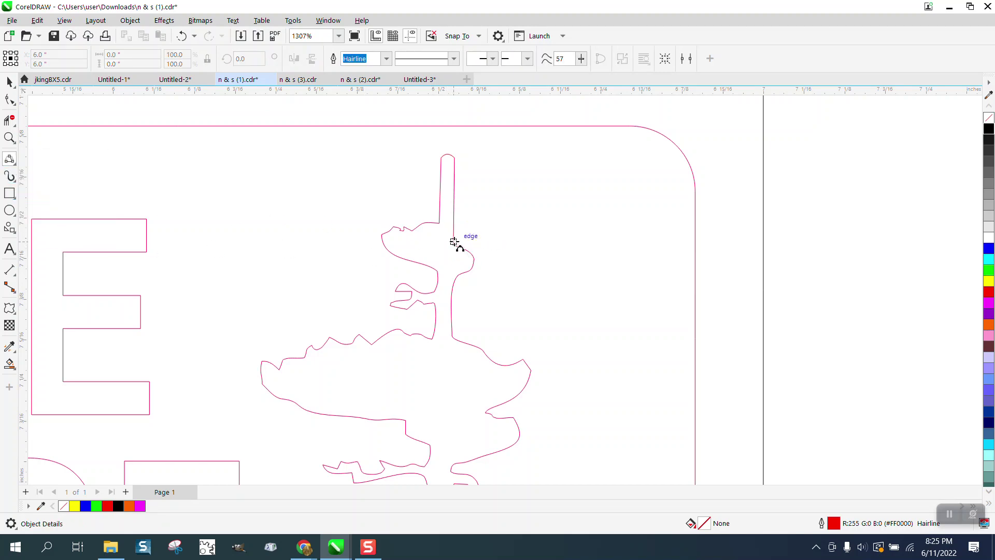
drag(454, 244, 439, 223)
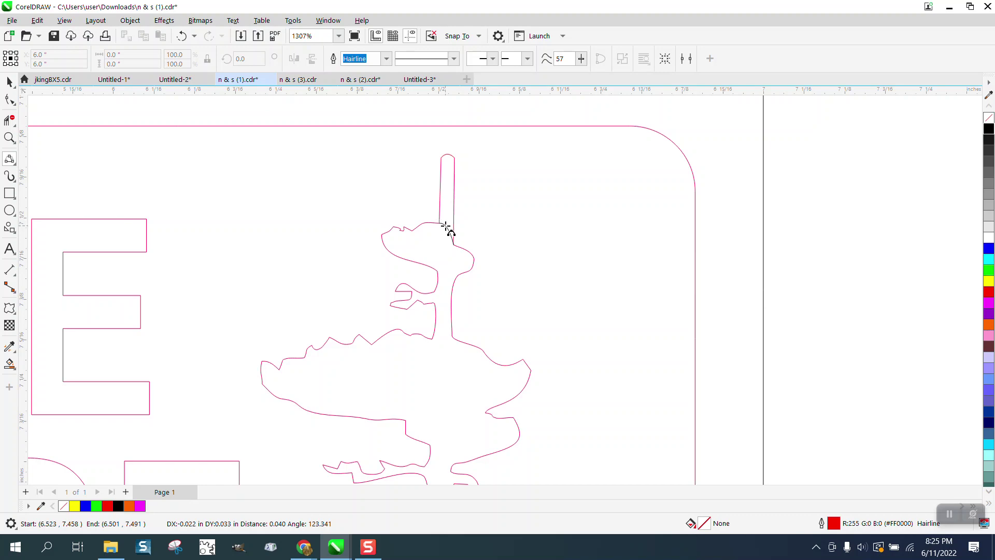
click(489, 242)
Step: Delete the spike segments and their rounded tip above the new treetop curve with Virtual Segment Delete
click(8, 122)
drag(393, 185, 525, 211)
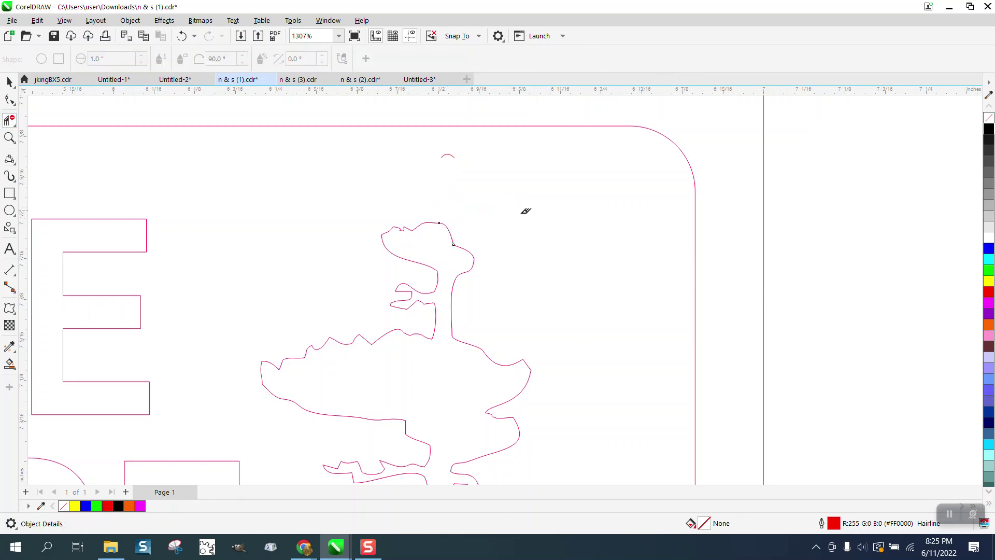
drag(420, 153, 496, 172)
scroll(473, 197, down, 6)
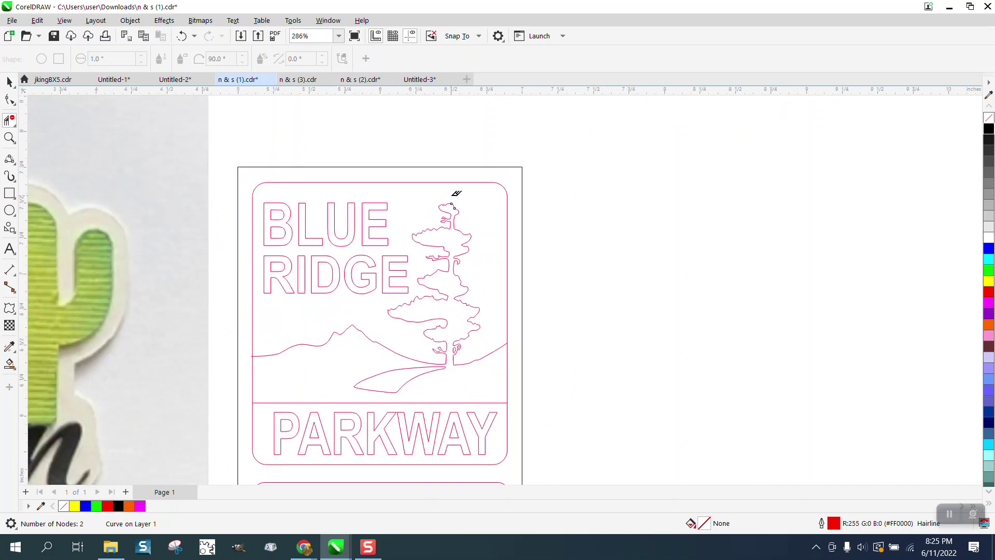
scroll(455, 194, down, 5)
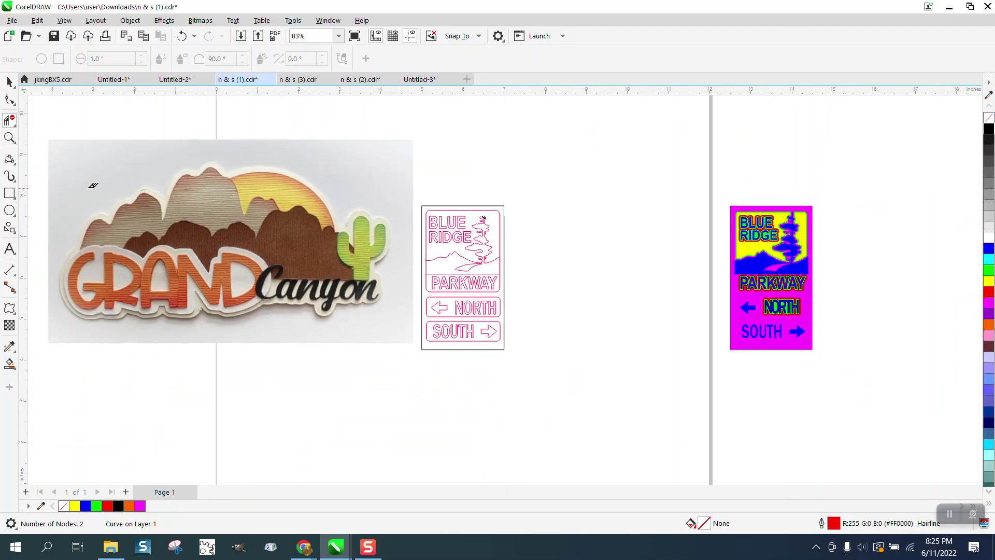
click(10, 137)
drag(780, 201, 829, 236)
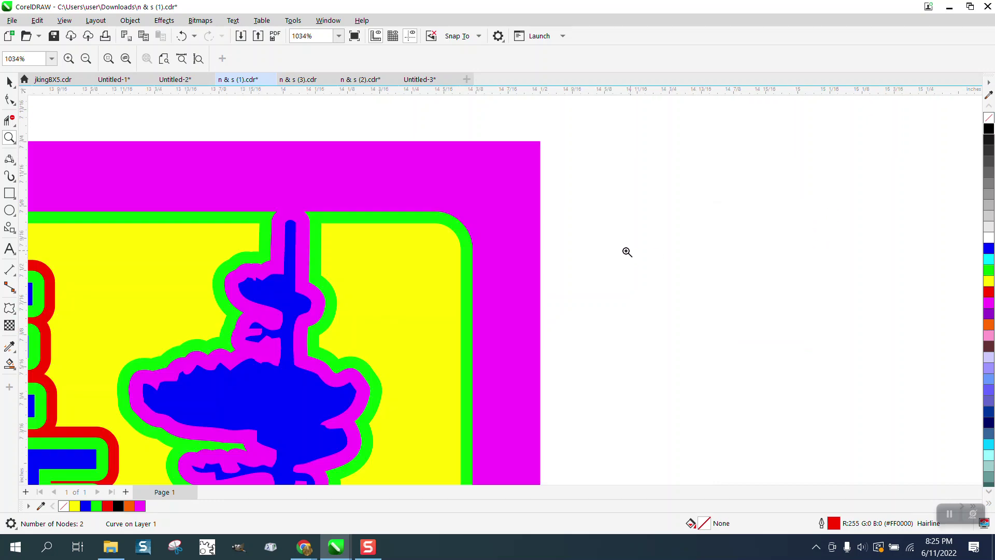
scroll(372, 253, down, 7)
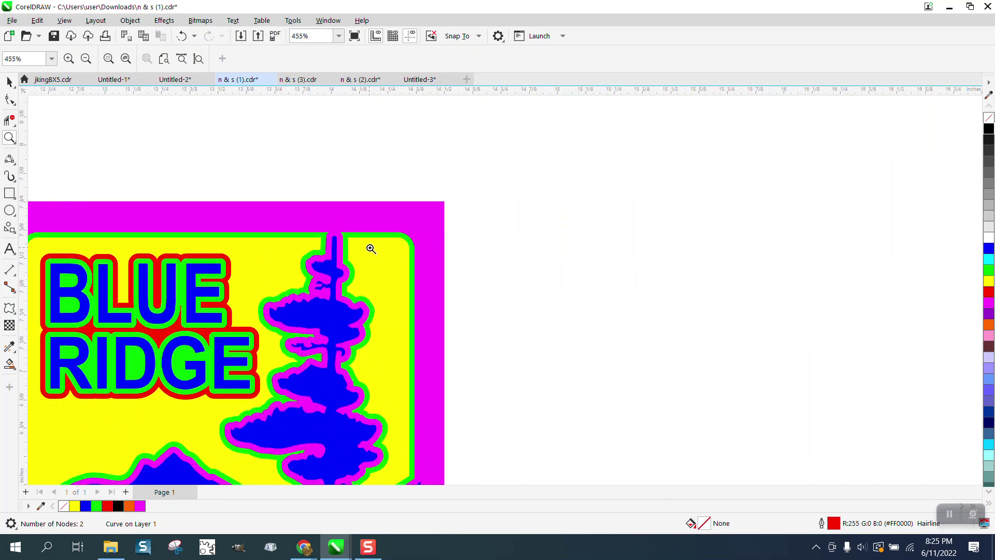
scroll(455, 252, down, 3)
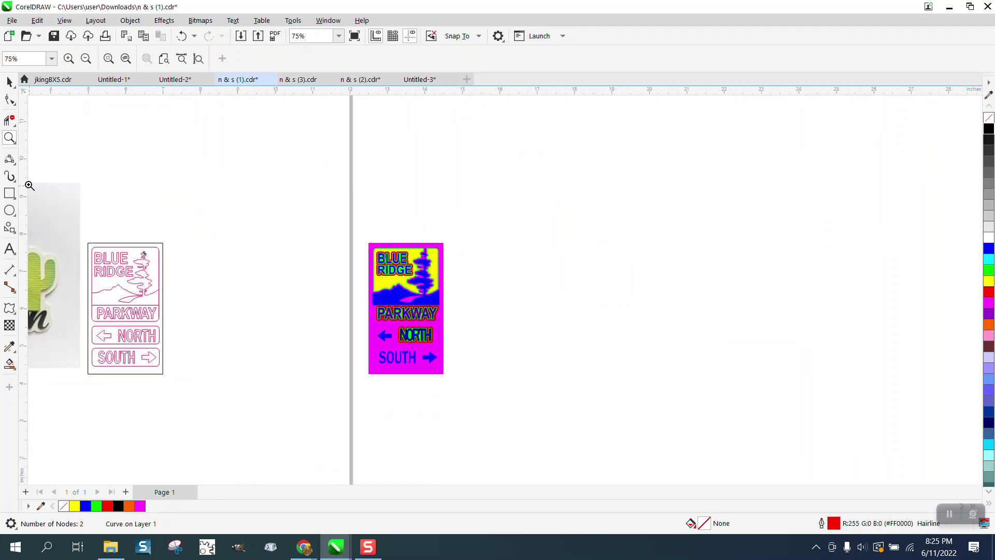
Step: Smart Fill the mountain and tree silhouette of the outline sign in blue and shift the filled shape 2.5 inches right
click(156, 328)
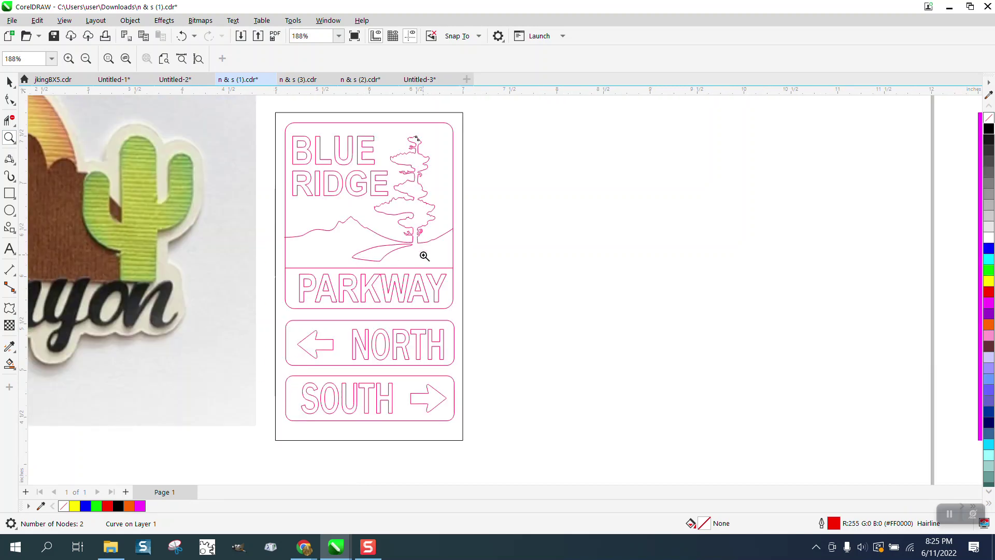
click(10, 364)
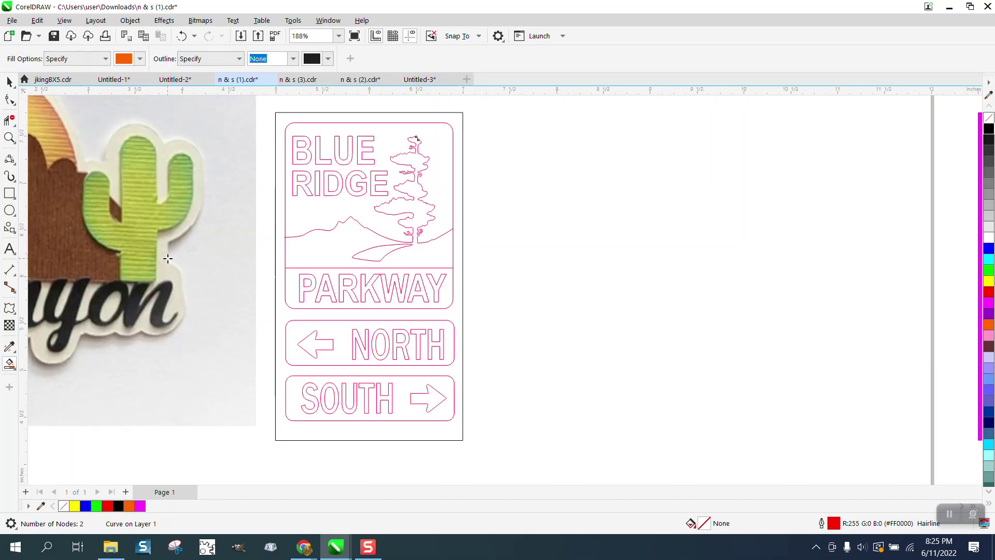
click(140, 58)
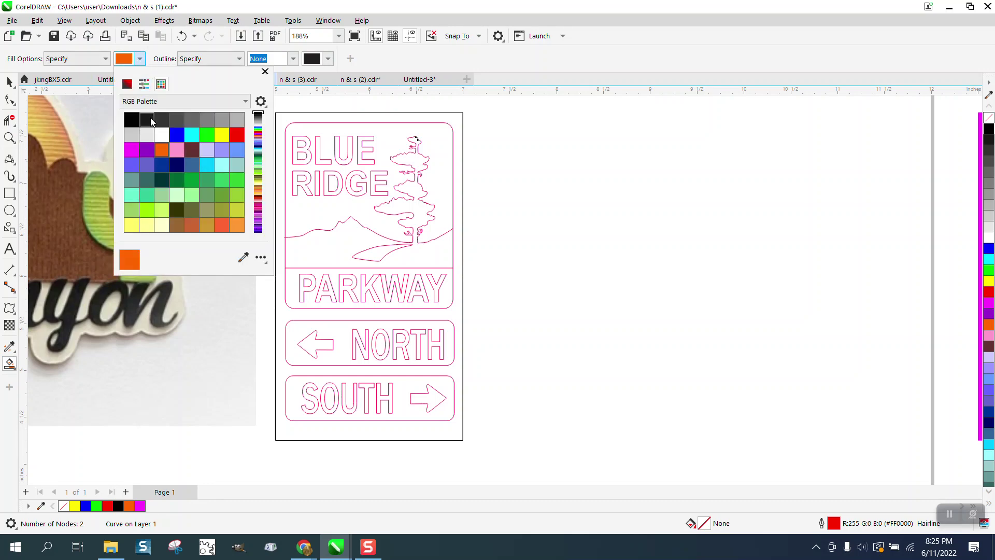
click(178, 133)
click(412, 252)
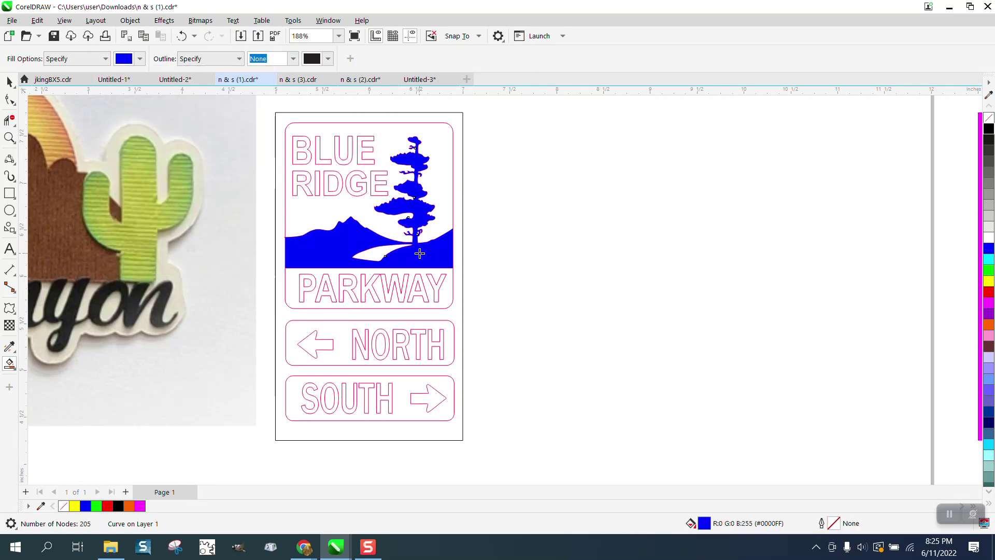
key(Right)
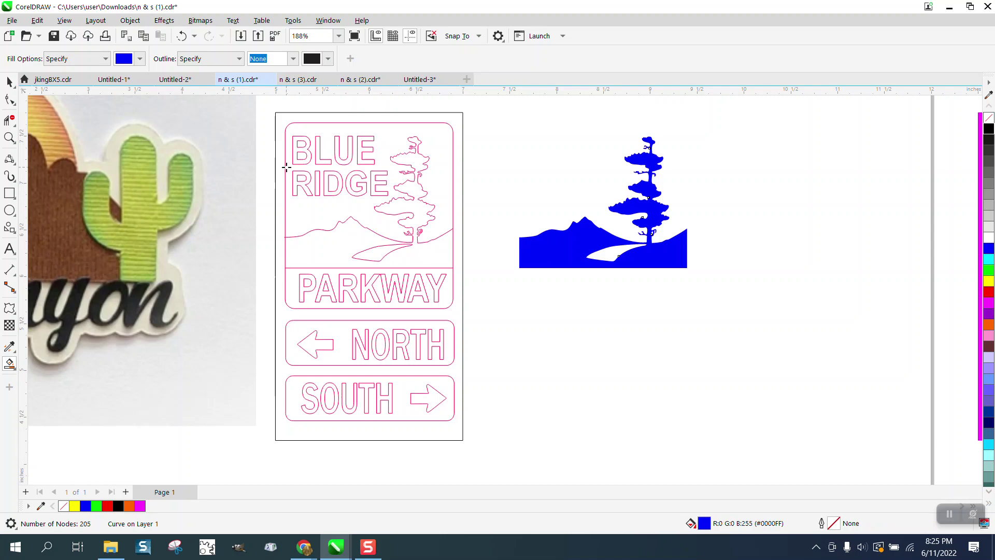
Step: Smart Fill each letter of BLUE in blue and shift each filled copy 2.5 inches right beside the tree
click(293, 151)
key(Right)
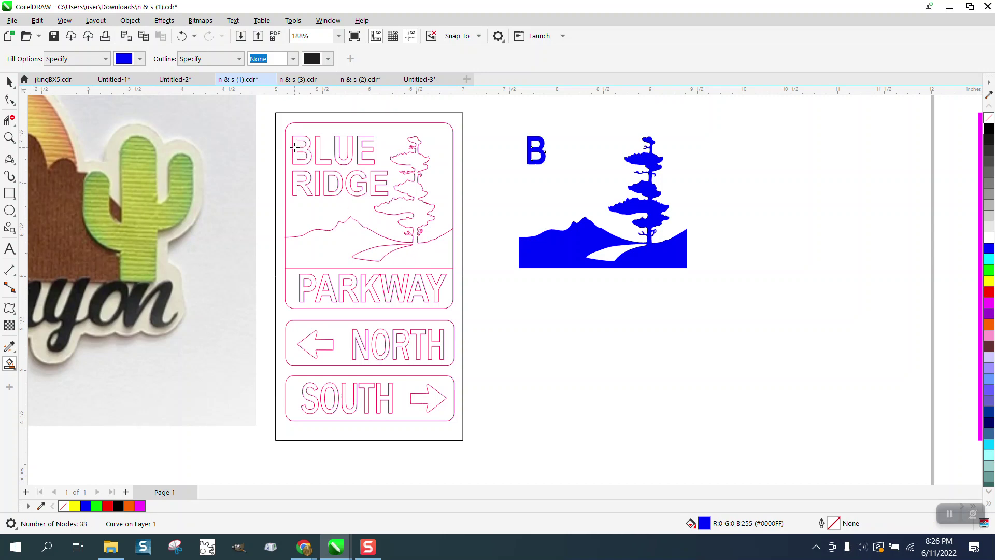
click(316, 147)
key(Right)
click(337, 145)
key(Right)
click(368, 160)
key(Right)
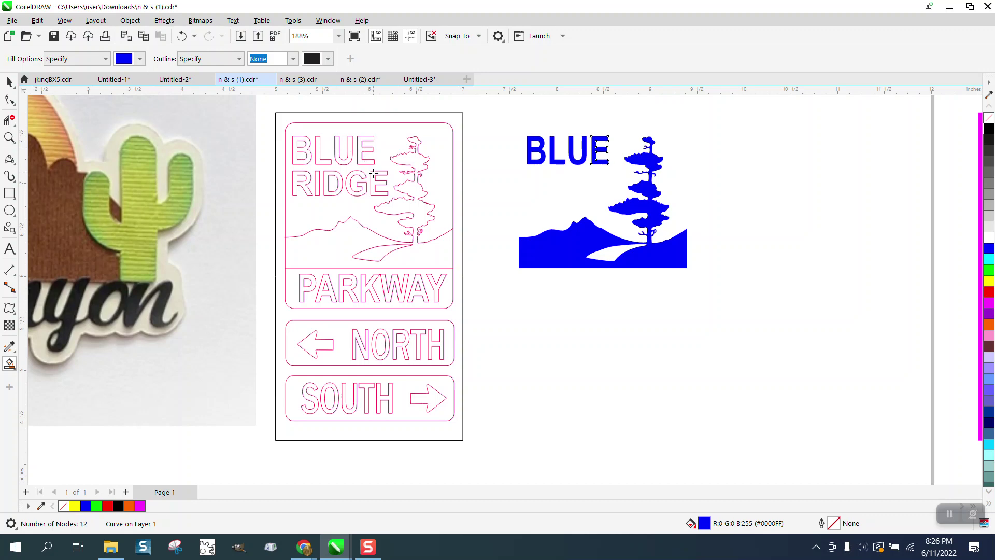
Step: Smart Fill each letter of RIDGE in blue and shift each filled copy 2.5 inches right under the blue BLUE
click(374, 174)
key(Right)
click(363, 176)
key(Right)
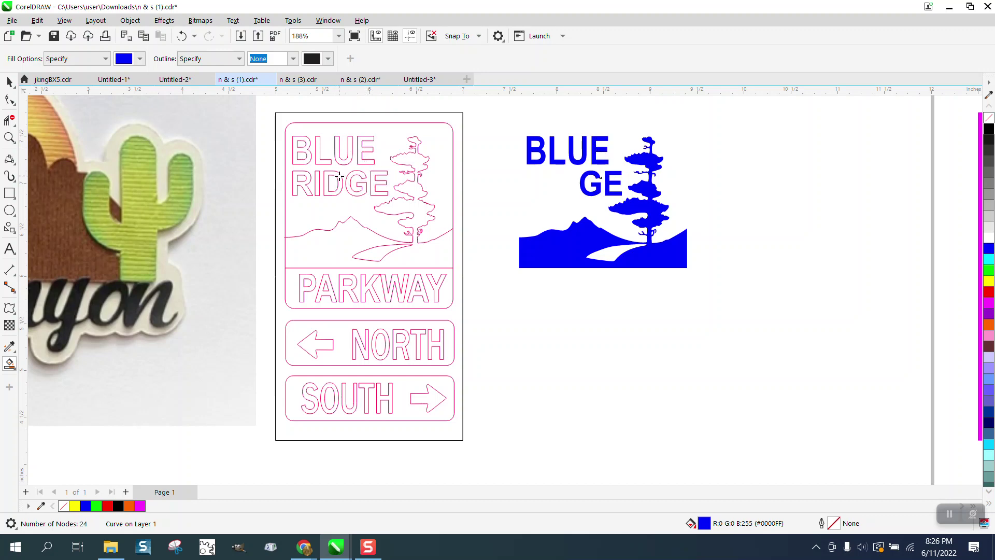
click(333, 177)
key(Right)
click(319, 176)
key(Right)
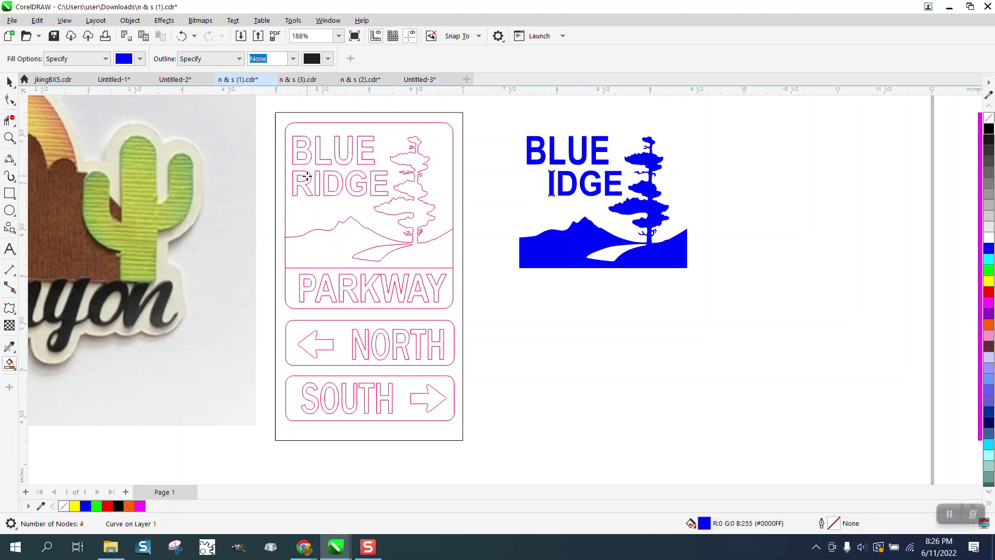
click(304, 177)
key(Right)
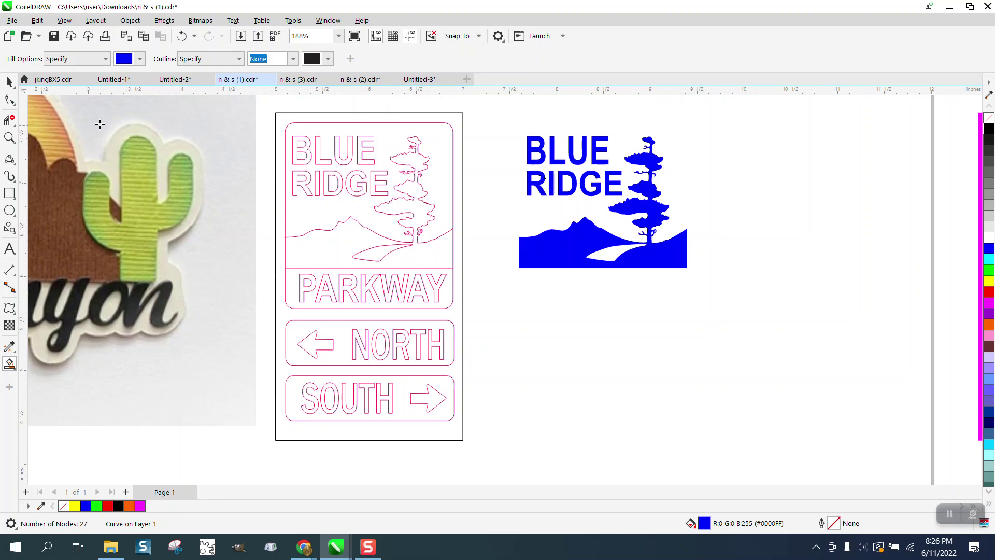
click(9, 82)
click(483, 114)
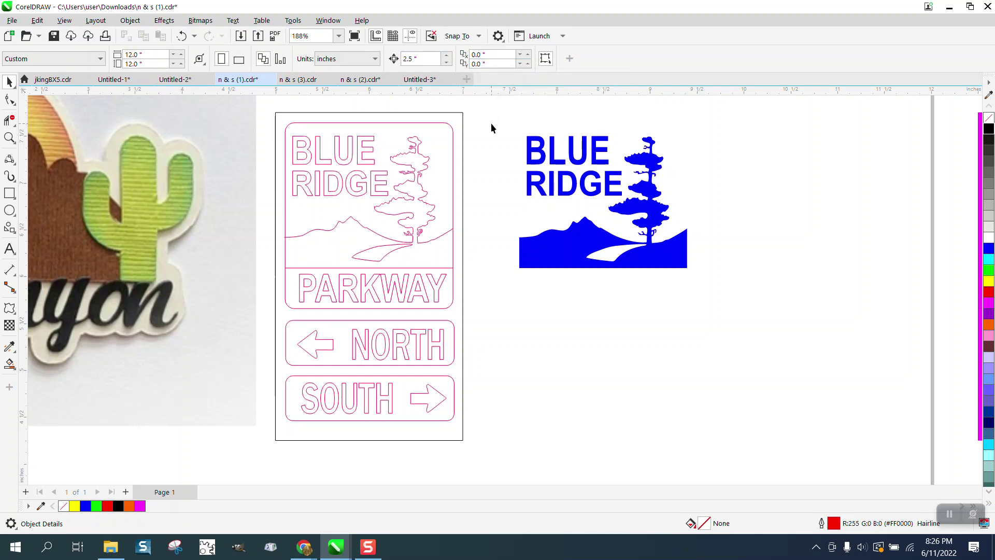
Step: Smart Fill each letter of PARKWAY in blue and shift each filled copy 2.5 inches right, below the blue mountain shape
click(8, 365)
click(302, 289)
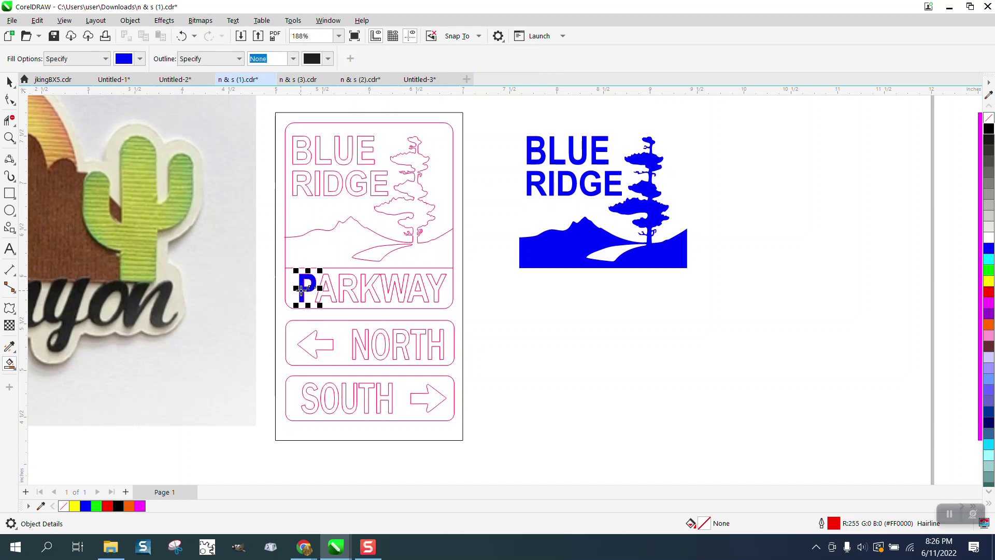
key(Right)
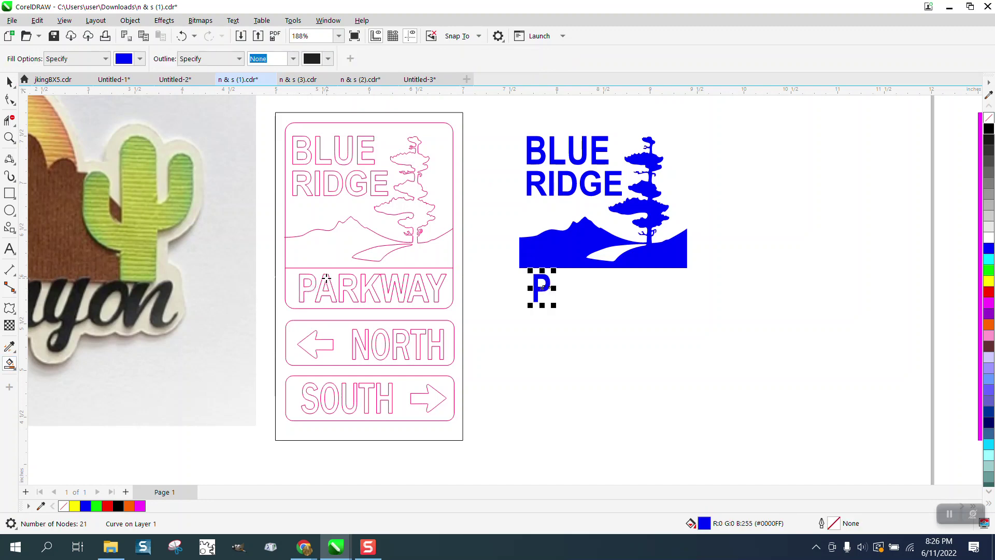
click(325, 277)
key(Right)
click(351, 277)
key(Right)
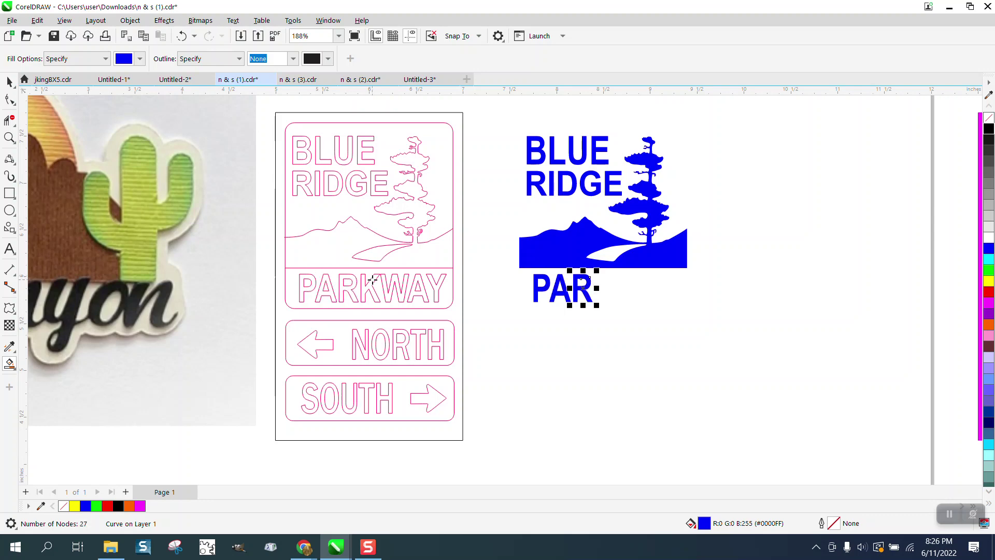
click(372, 280)
key(Right)
click(399, 282)
key(Right)
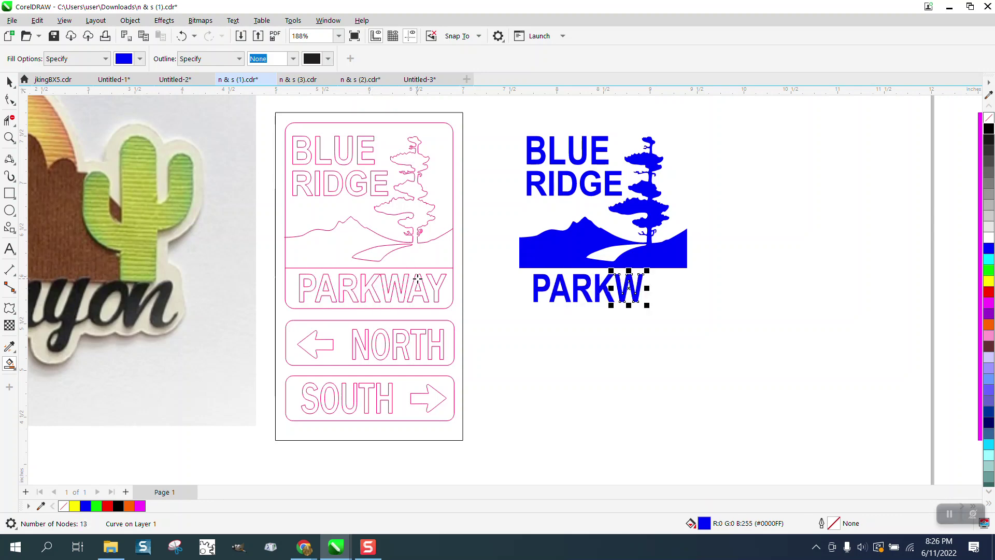
click(434, 280)
key(Right)
click(433, 280)
key(Right)
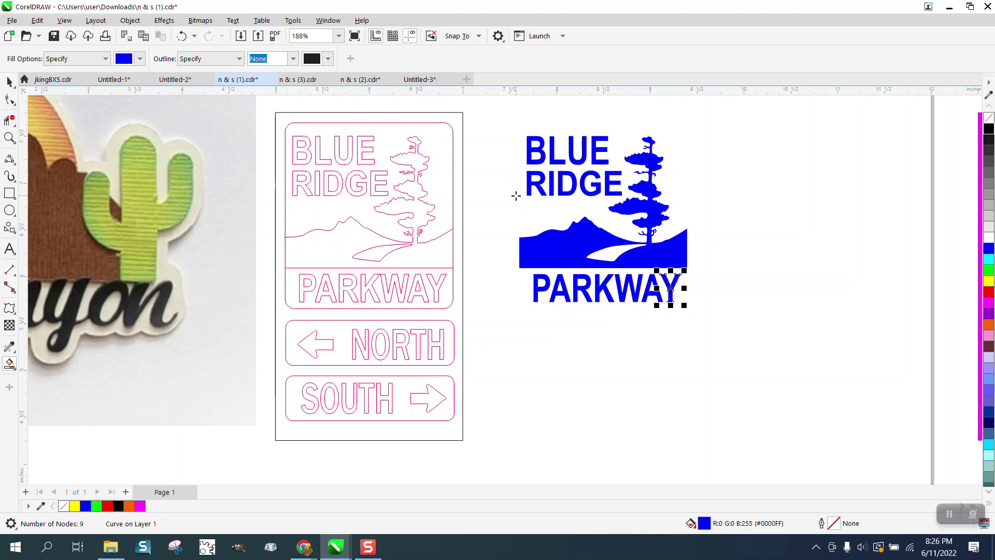
click(10, 82)
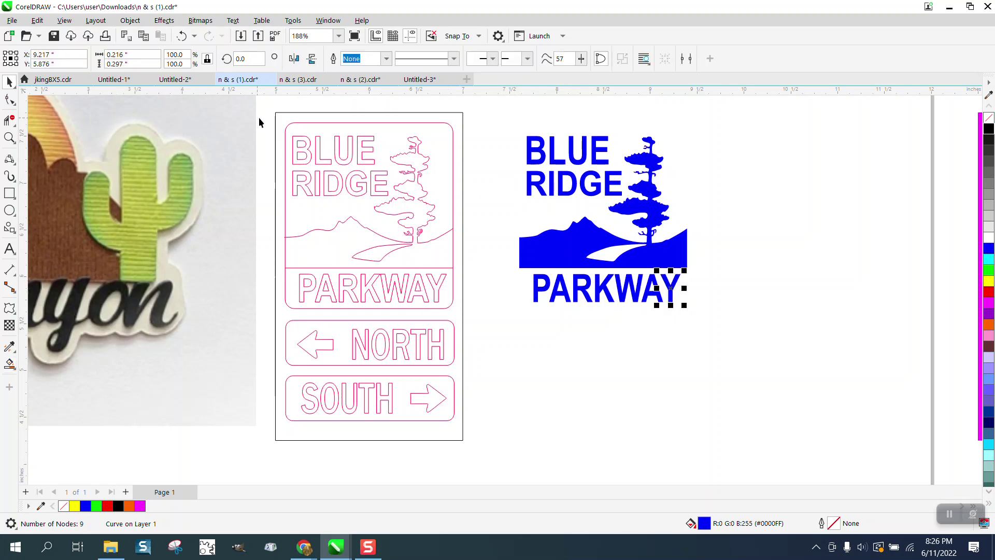
Step: Move the rounded rectangle around the main sign and the black outer frame 5 inches right of the original artwork
click(322, 123)
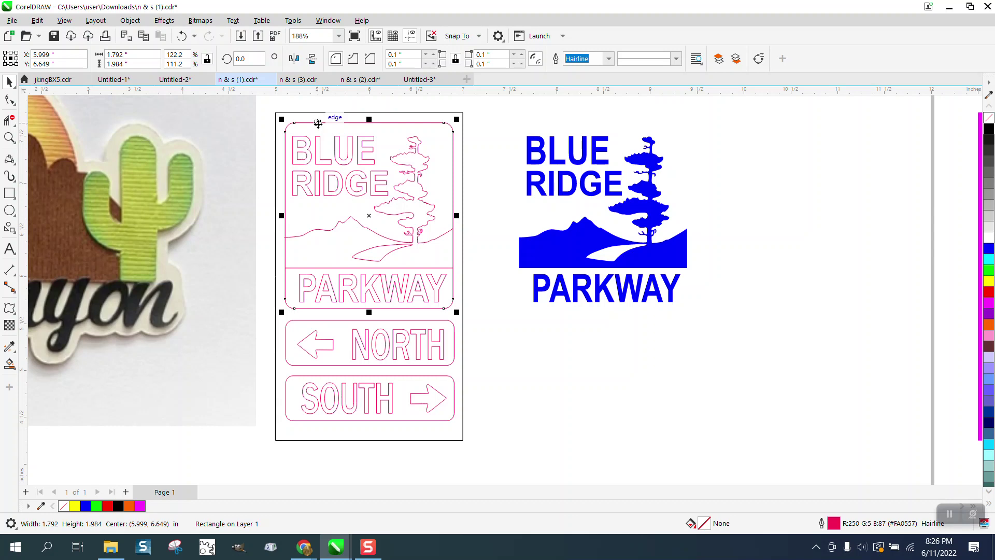
key(Right)
key(Right)
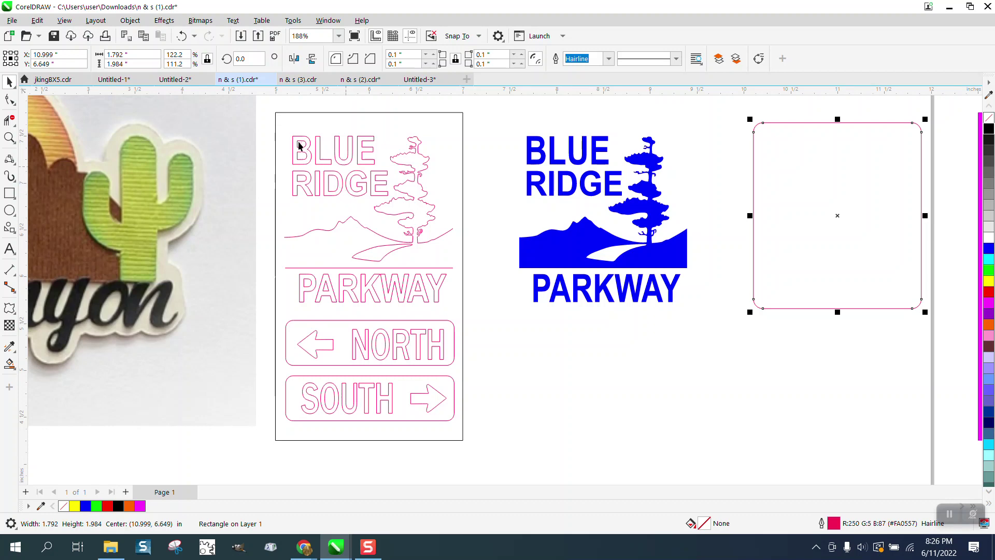
click(287, 112)
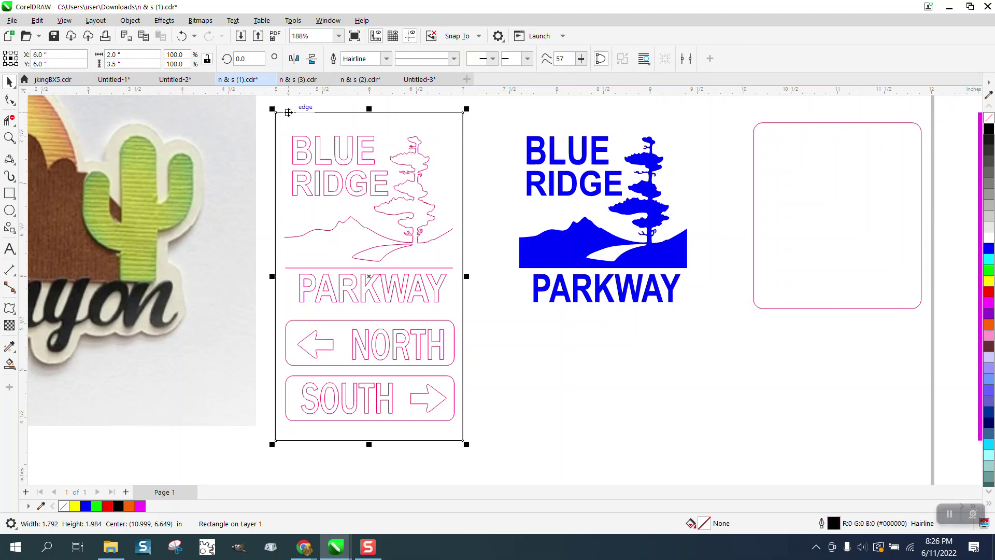
key(Right)
key(Right)
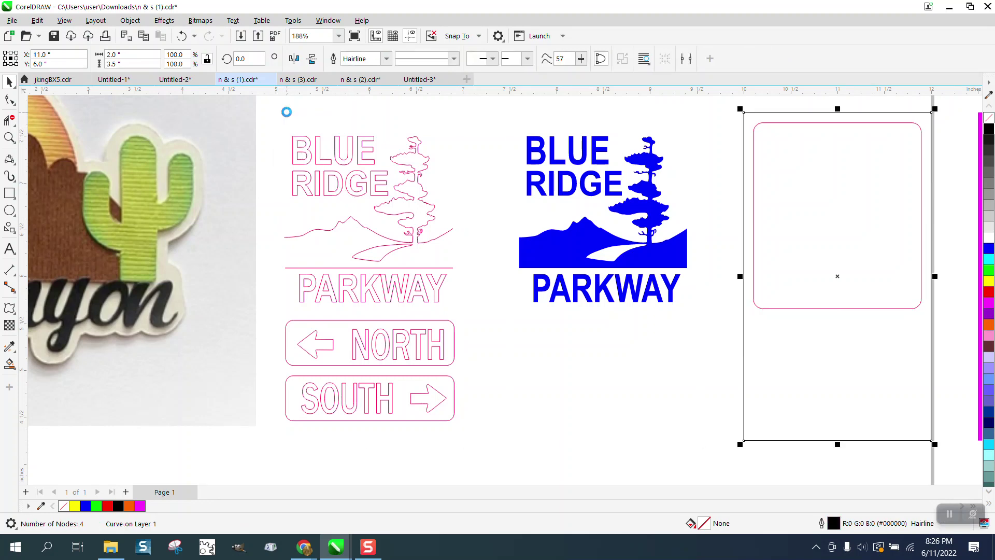
Step: Apply an outside contour with 1 step and a 0.027 inch offset to the outlined BLUE RIDGE text
drag(284, 124, 307, 173)
drag(394, 201, 394, 201)
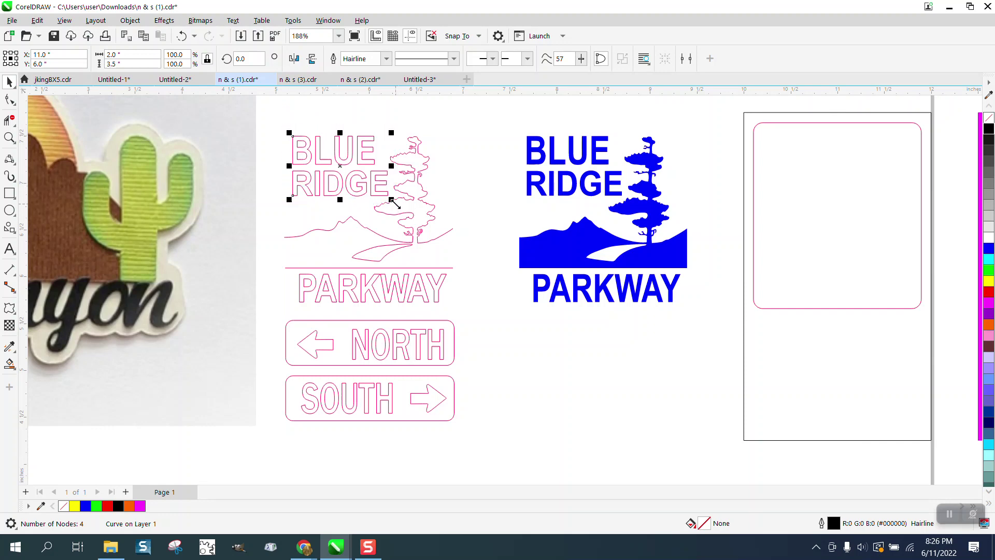
click(165, 20)
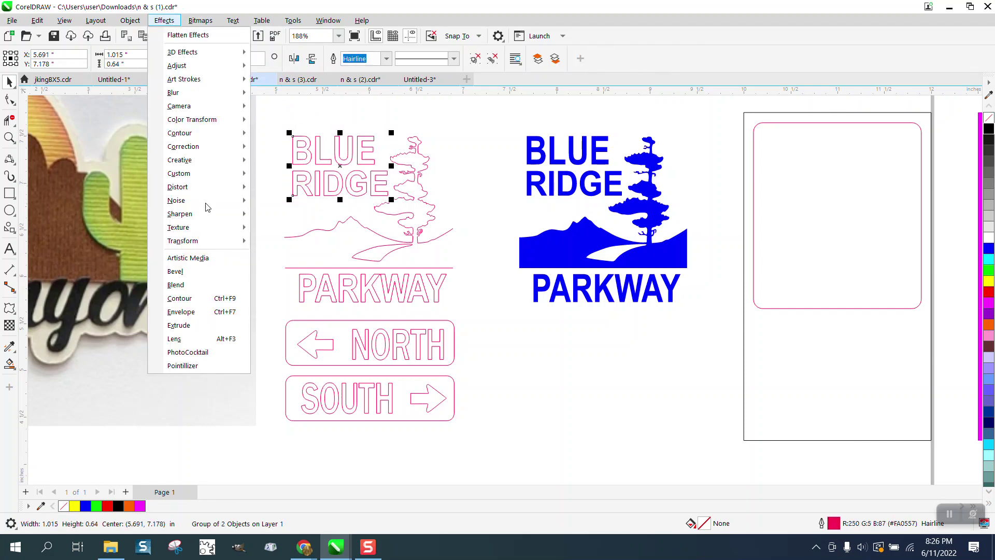
click(180, 299)
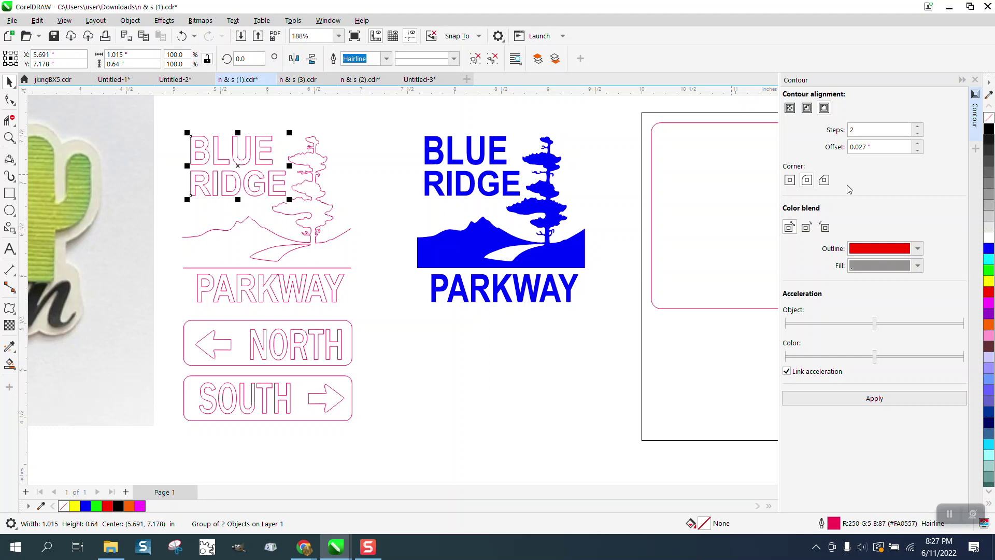
drag(872, 130, 831, 130)
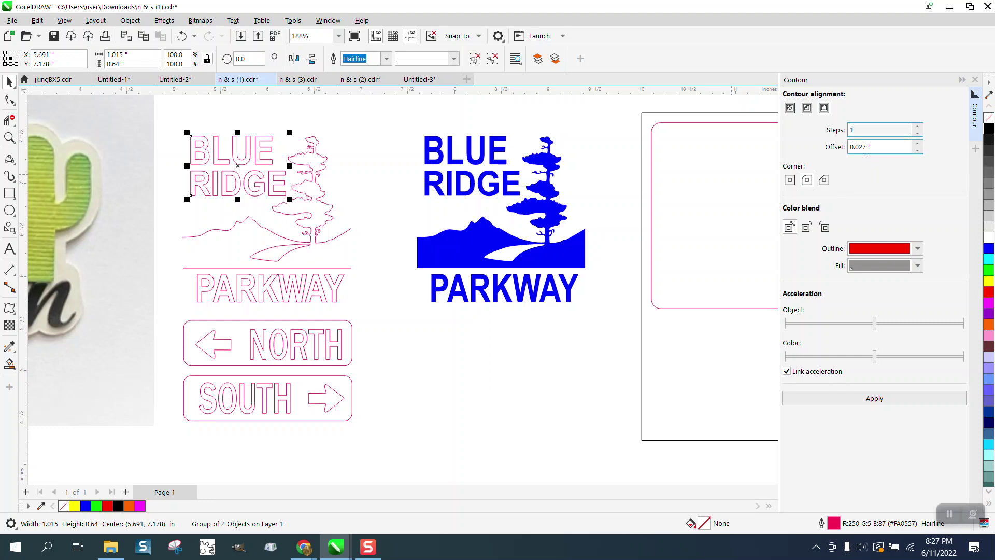
click(869, 399)
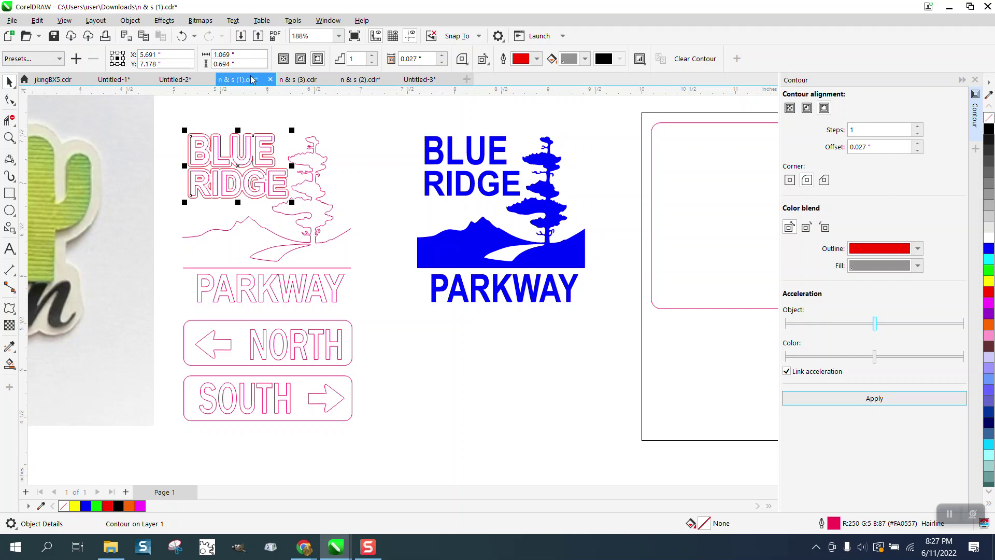
Step: Break the BLUE RIDGE contour apart and move the contour curve 5 inches right into the empty rounded rectangle
click(134, 21)
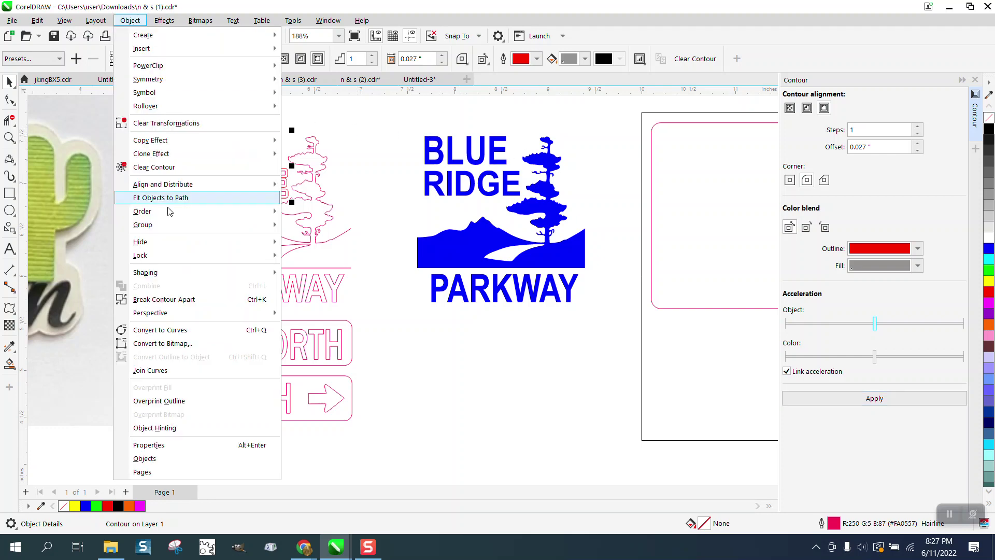
click(199, 301)
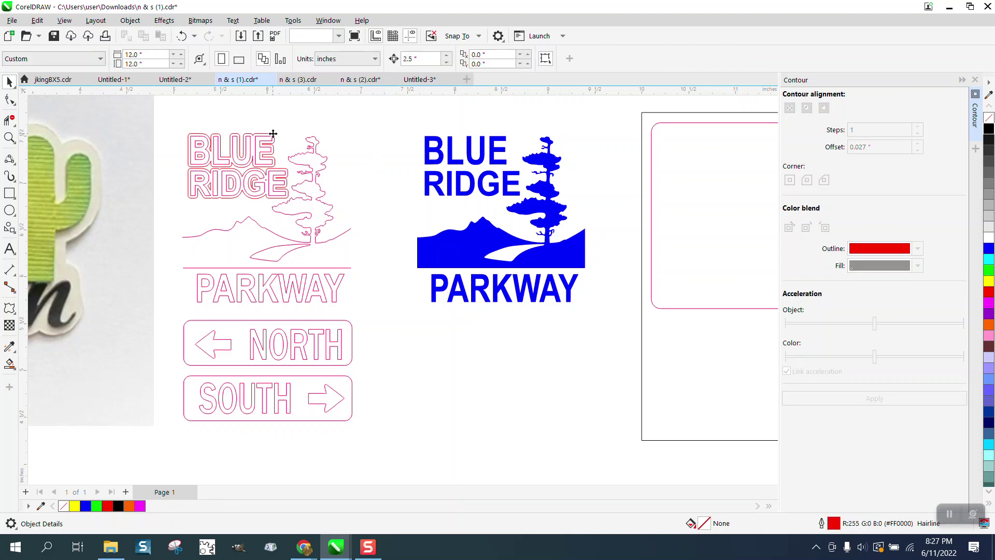
click(276, 136)
key(Right)
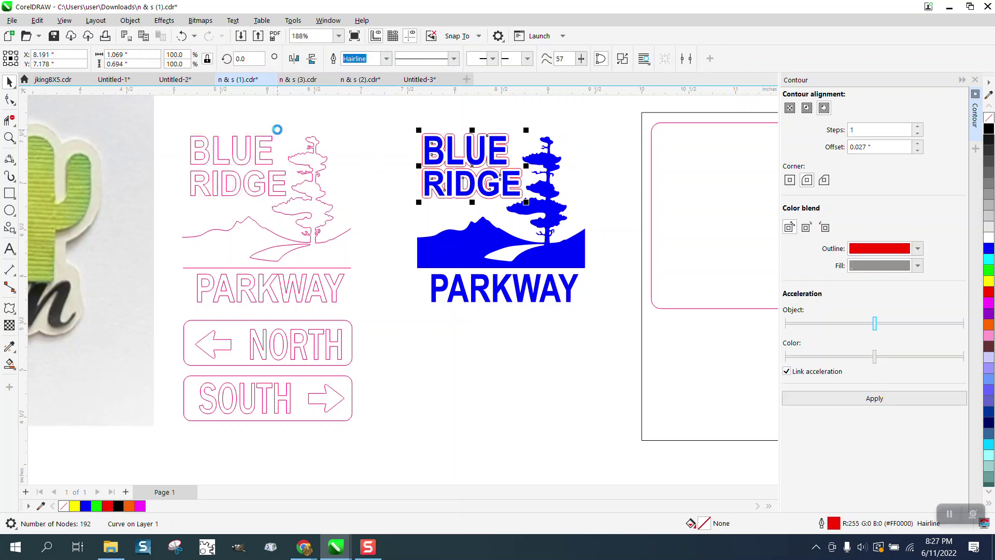
key(Right)
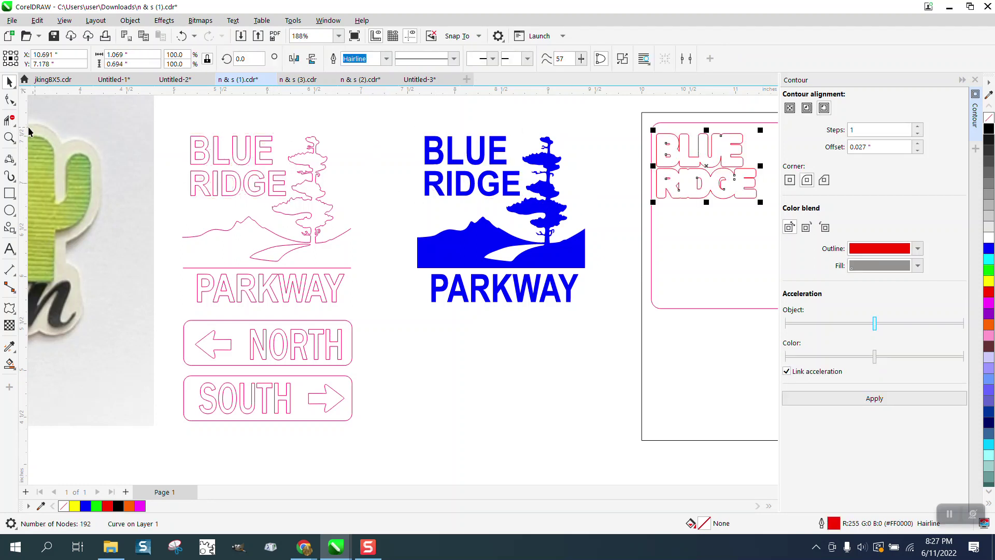
Step: Break the moved BLUE RIDGE contour curve apart into separate outer and inner shapes
click(9, 137)
drag(629, 125, 765, 233)
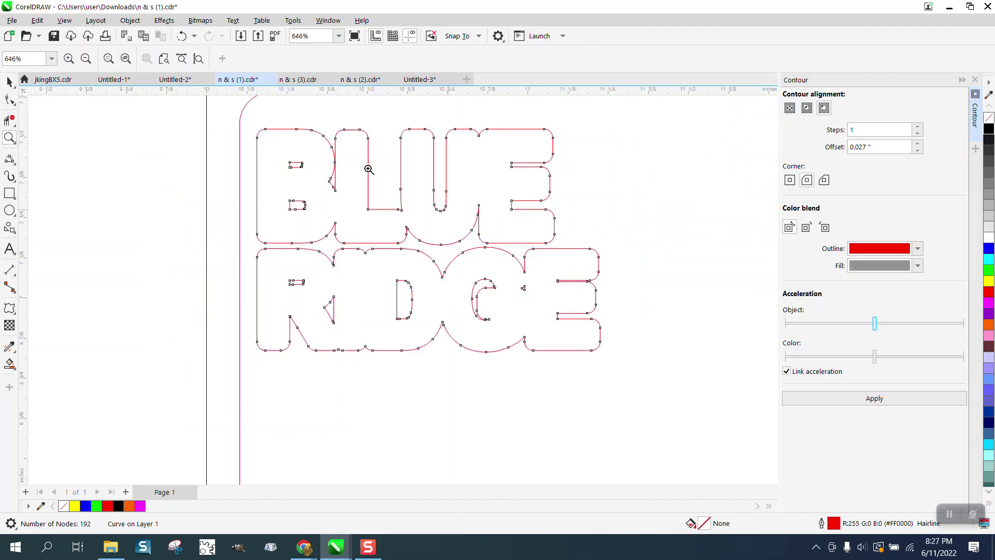
click(9, 81)
click(130, 20)
click(179, 295)
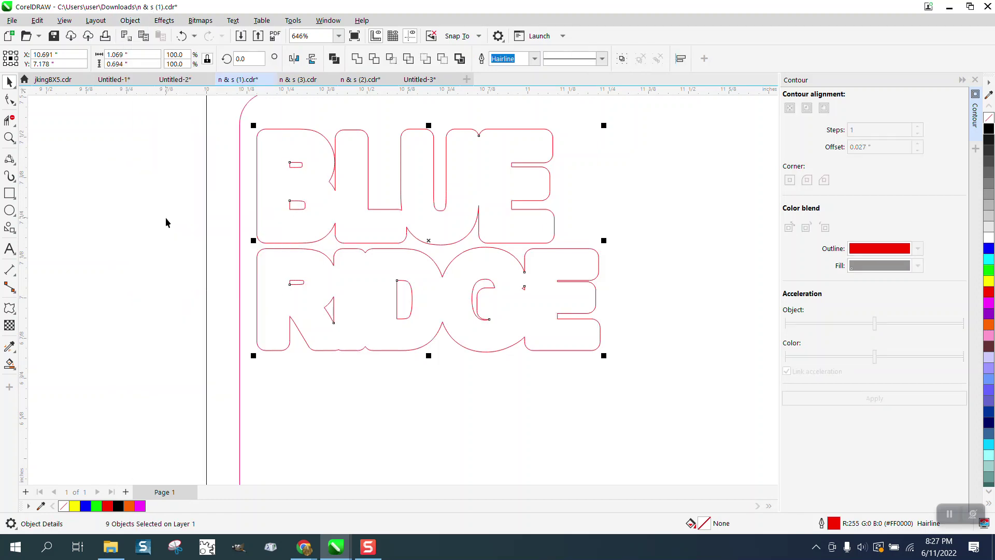
Step: Shift the outer BLUE and RIDGE contour outlines 2.5 inches left and delete the small inner shapes left behind
click(245, 184)
click(257, 187)
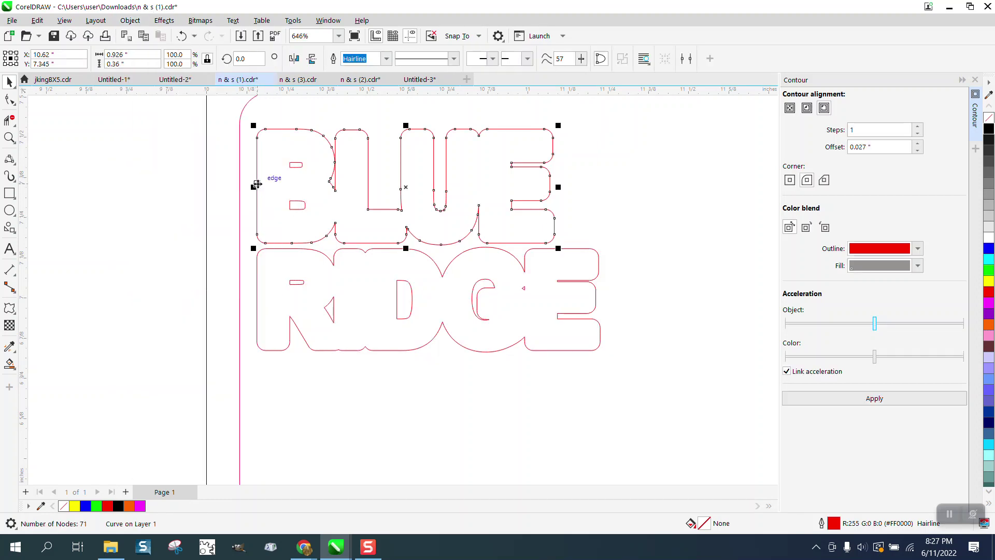
key(Delete)
click(281, 248)
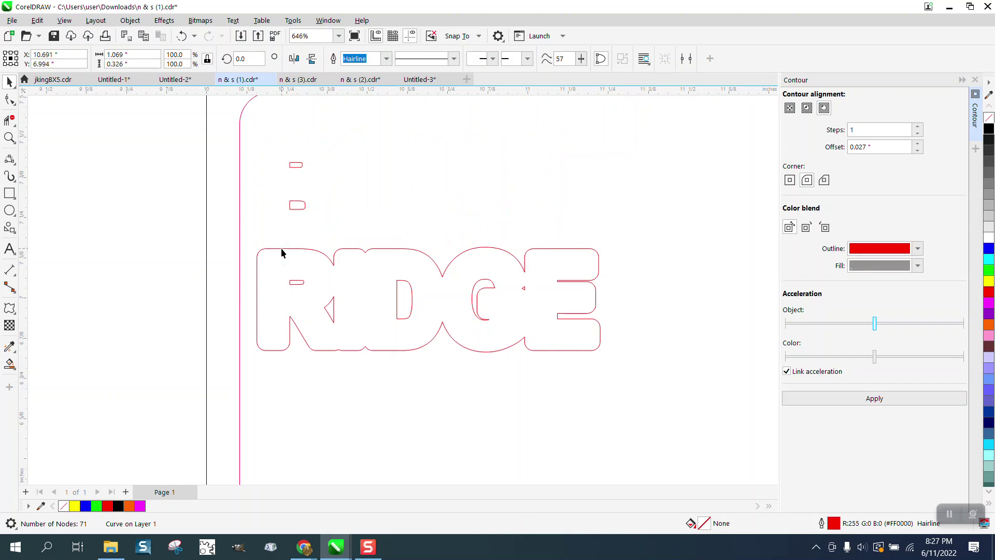
key(Delete)
drag(587, 368, 589, 364)
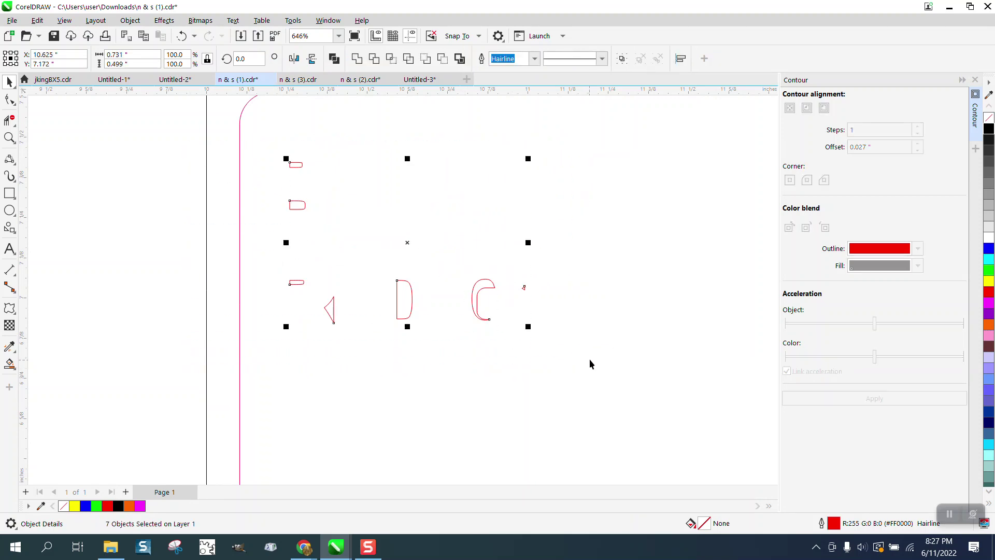
key(Delete)
Step: Move the outer BLUE and RIDGE contour outlines 2.5 inches right, back into the empty rounded rectangle
scroll(630, 319, down, 7)
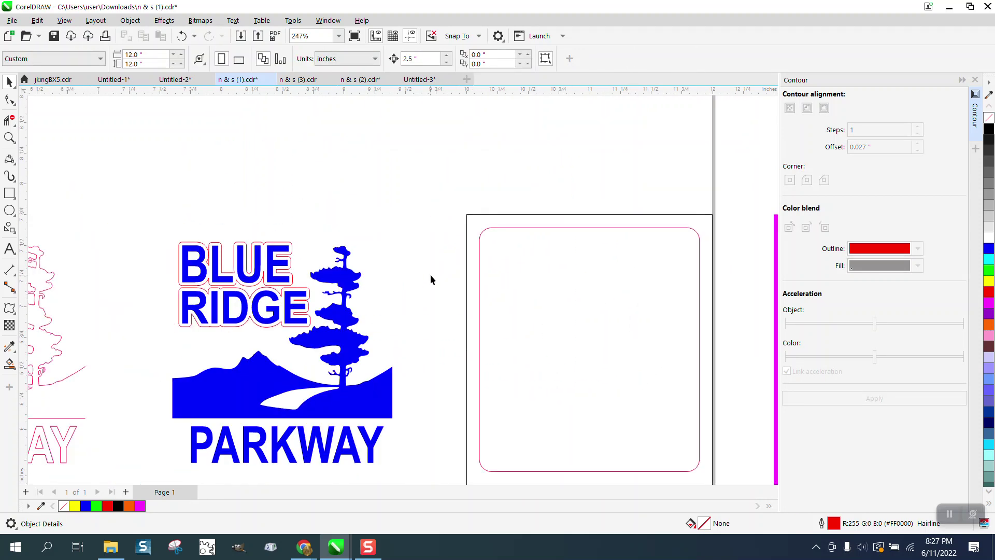
drag(291, 252, 597, 252)
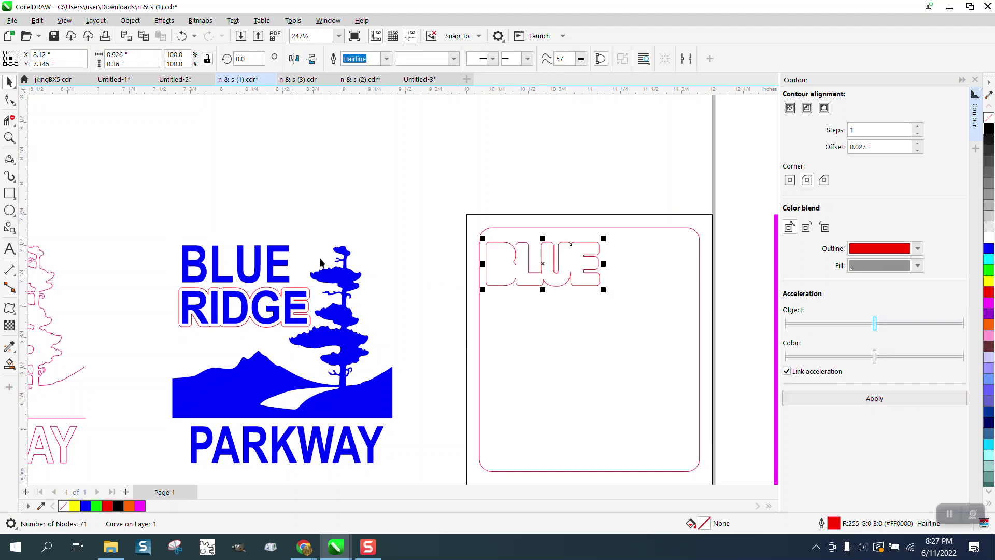
click(309, 291)
key(ctrl+r)
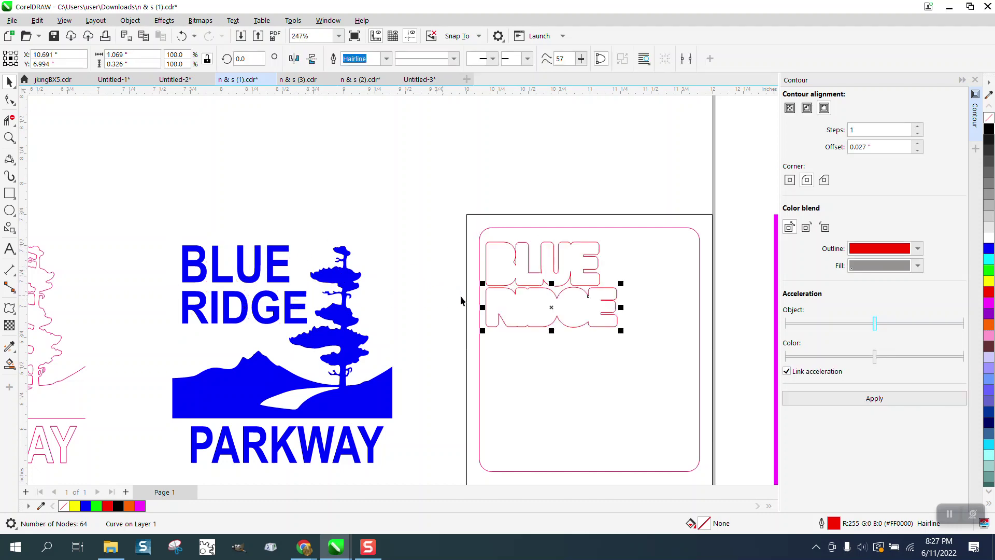
Step: Fill the RIDGE and BLUE contour outlines with green and shift both 2.5 inches left behind the blue letters
click(989, 270)
click(600, 254)
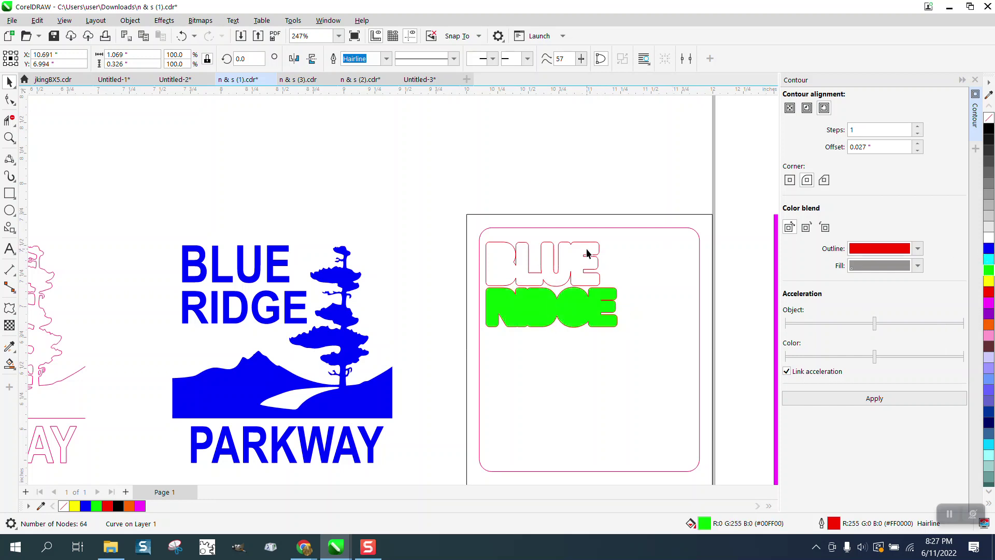
click(989, 270)
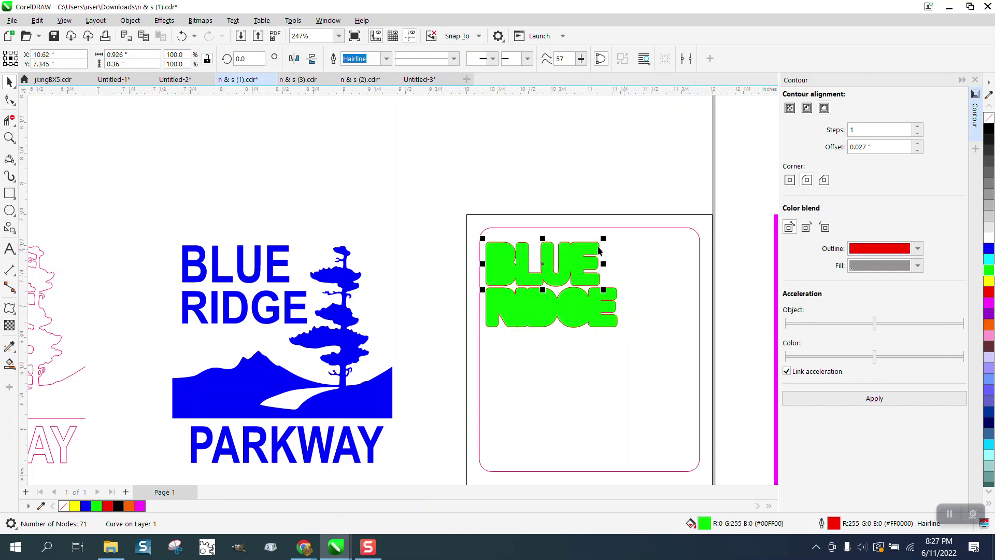
drag(475, 207, 657, 362)
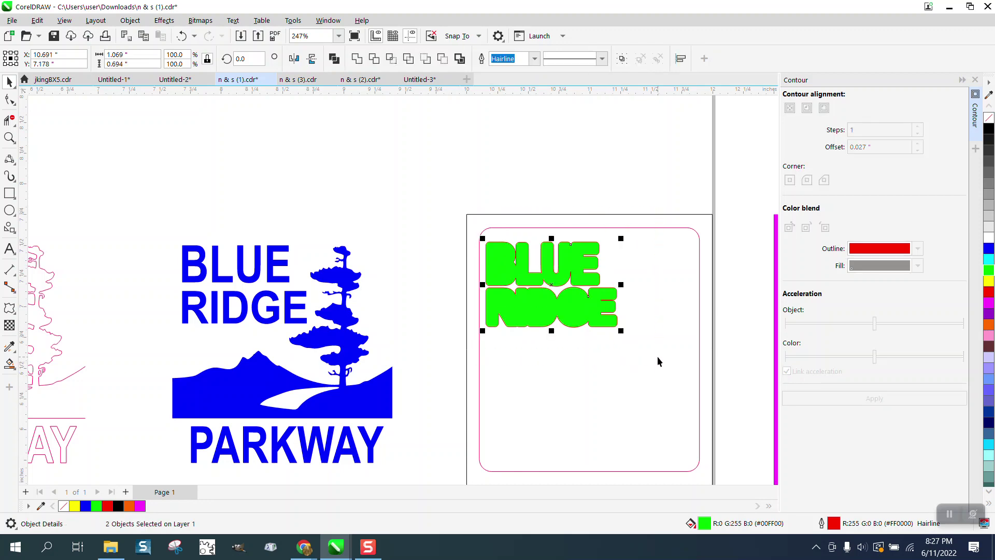
key(Left)
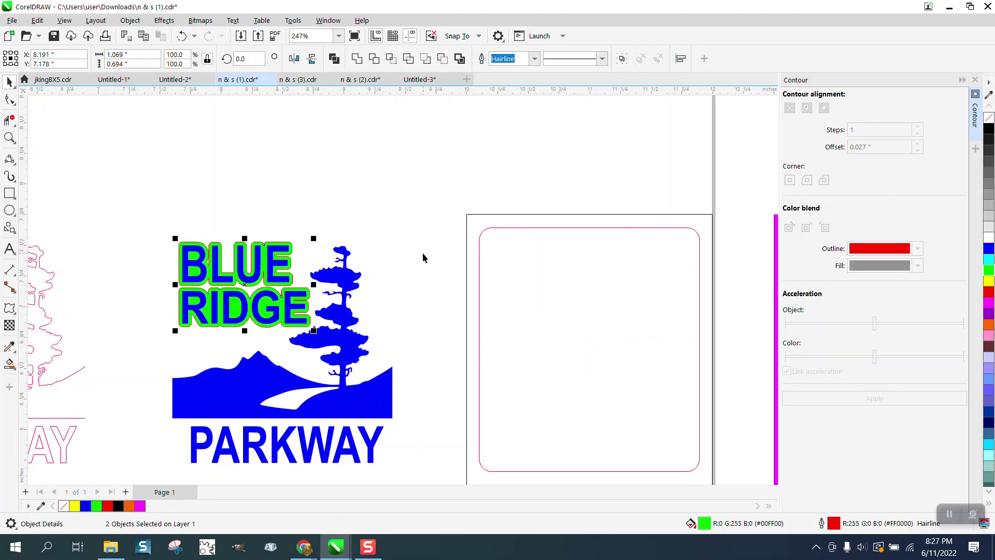
scroll(422, 253, down, 1)
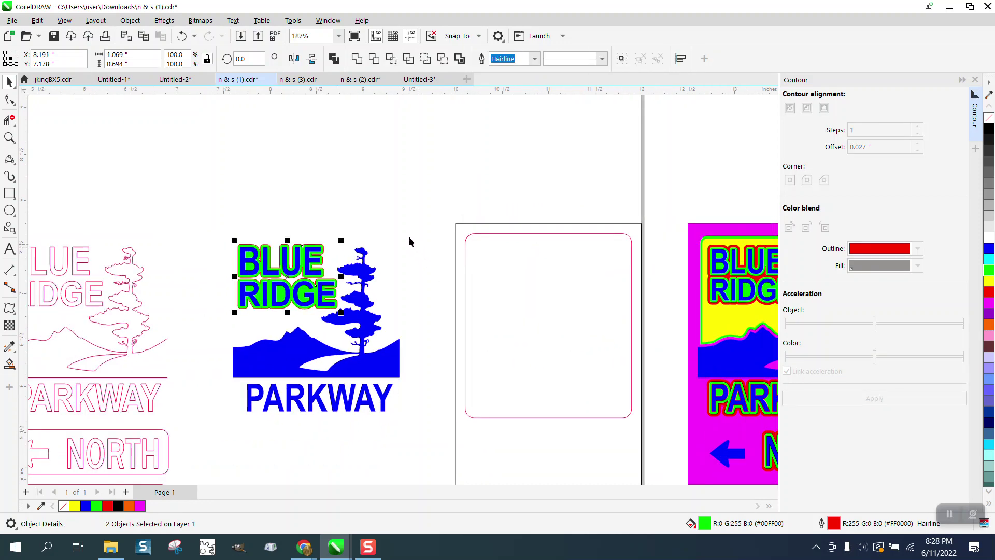
key(Right)
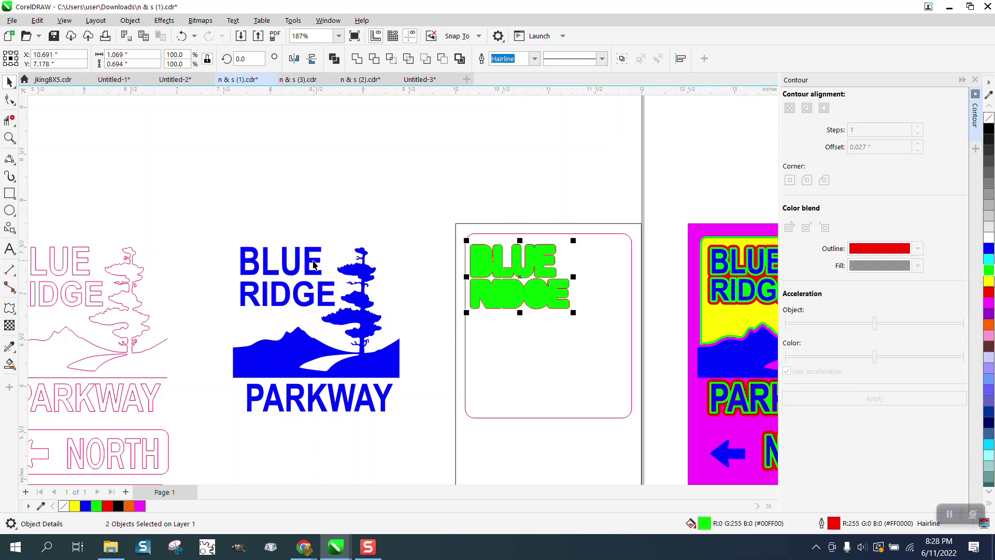
key(Left)
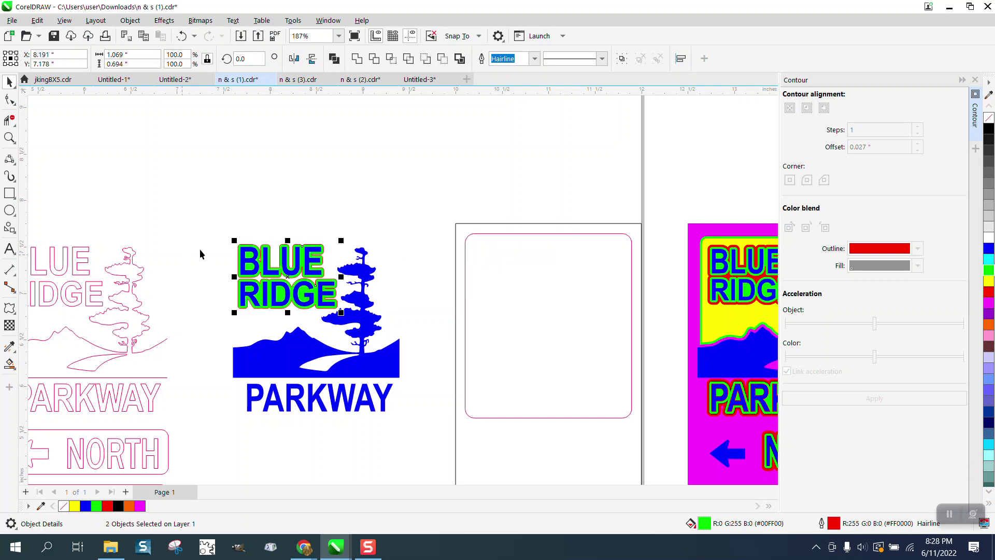
Step: Apply a one-step outside contour with a 0.05-inch offset to the original BLUE RIDGE outline lettering
scroll(244, 289, down, 1)
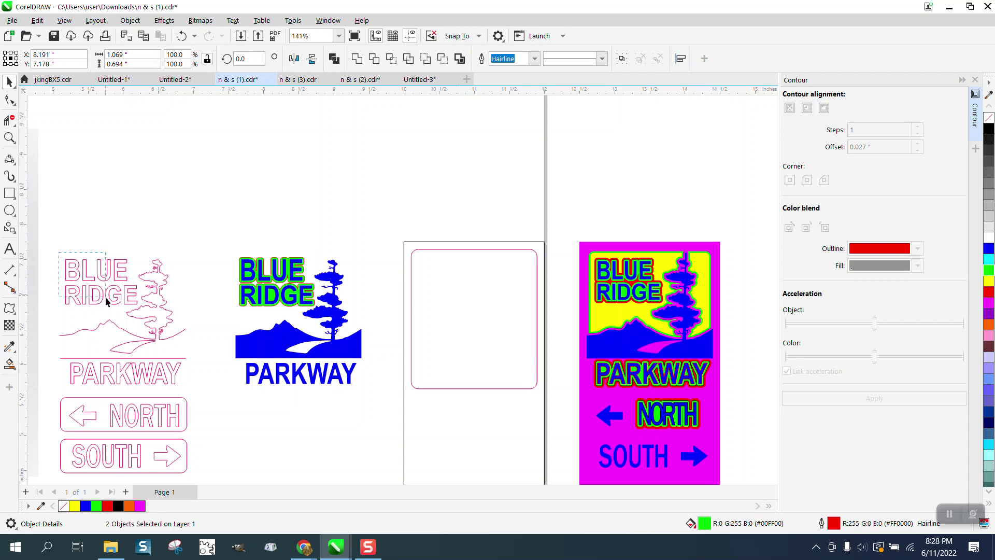
click(135, 310)
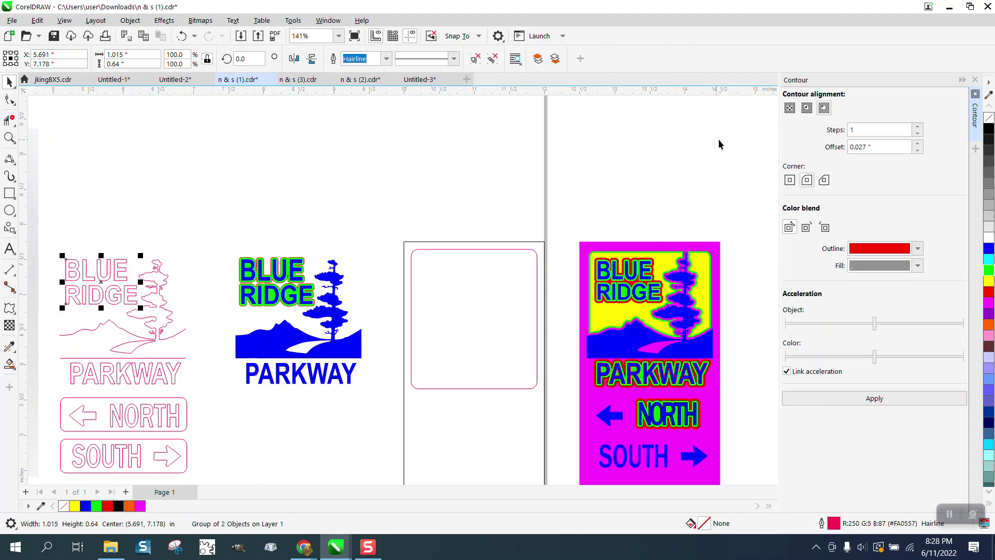
click(889, 147)
text(.05)
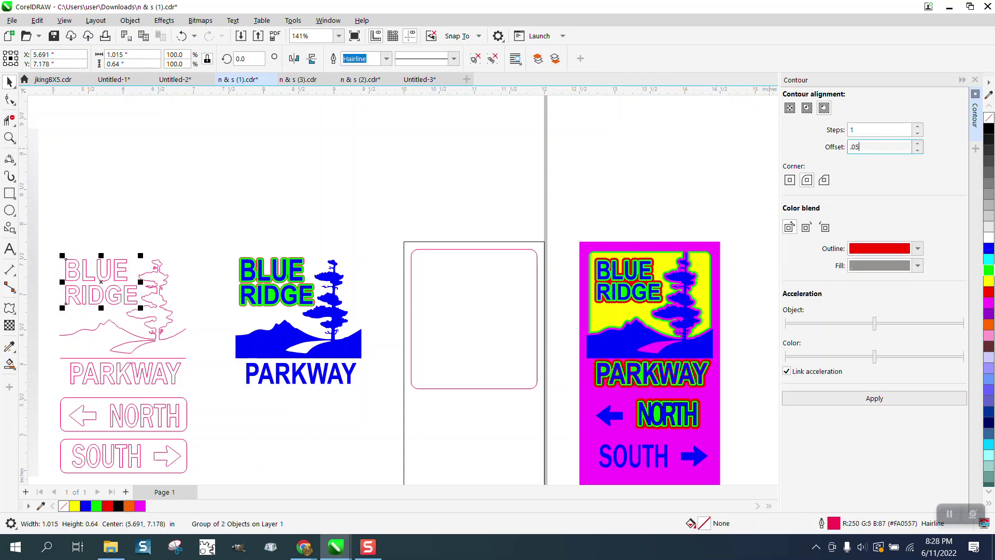
click(873, 399)
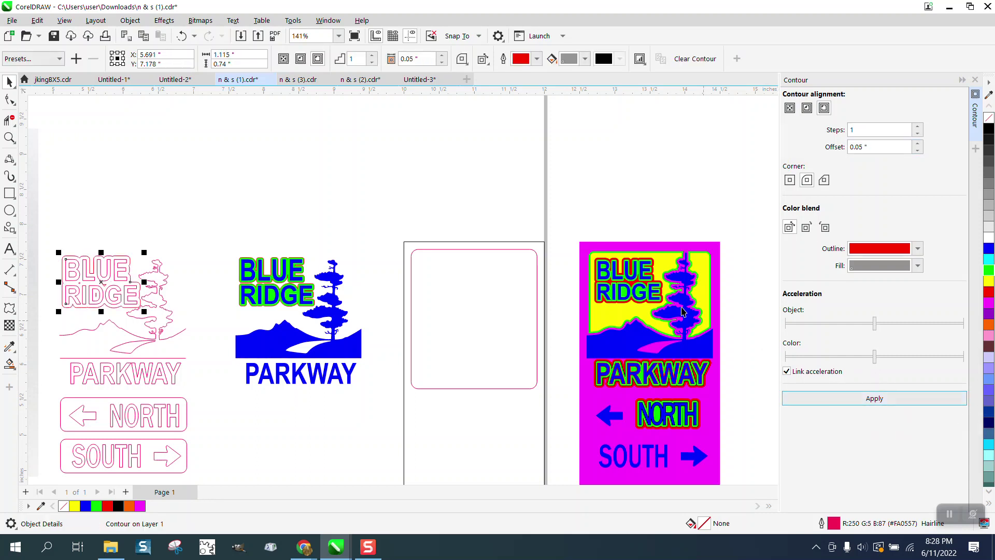
Step: Break the BLUE RIDGE contour apart from its lettering and move the contour curve 2.5 inches up
click(130, 20)
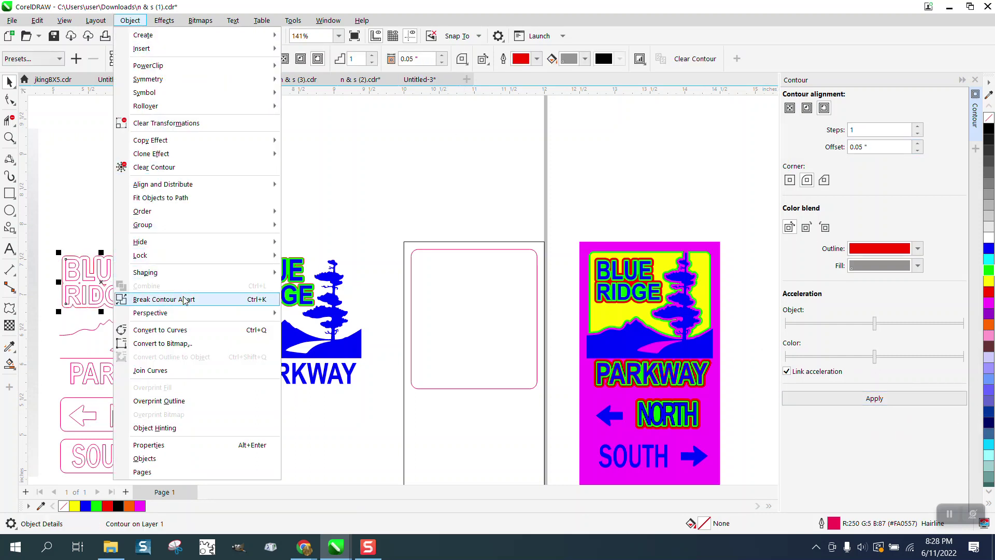
click(163, 299)
click(176, 202)
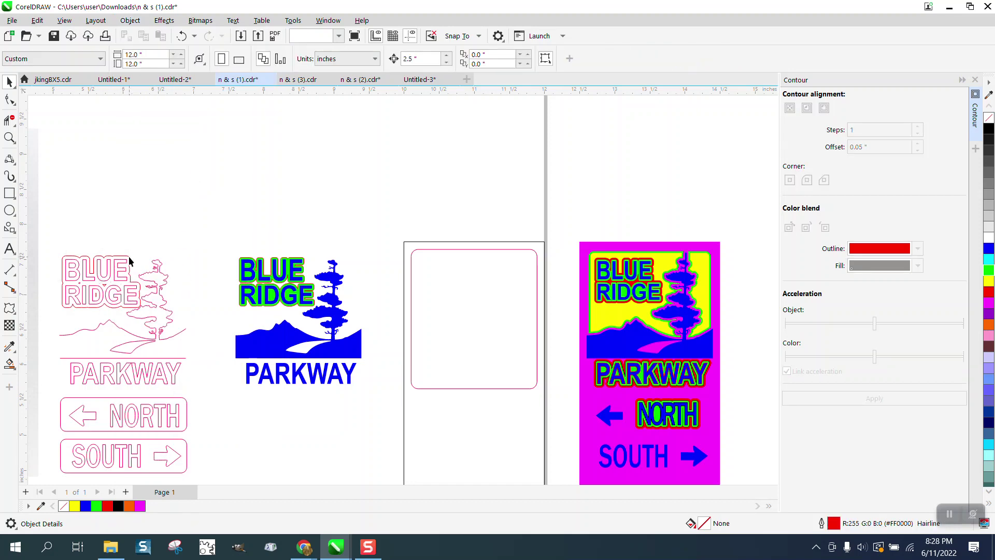
click(130, 261)
key(Up)
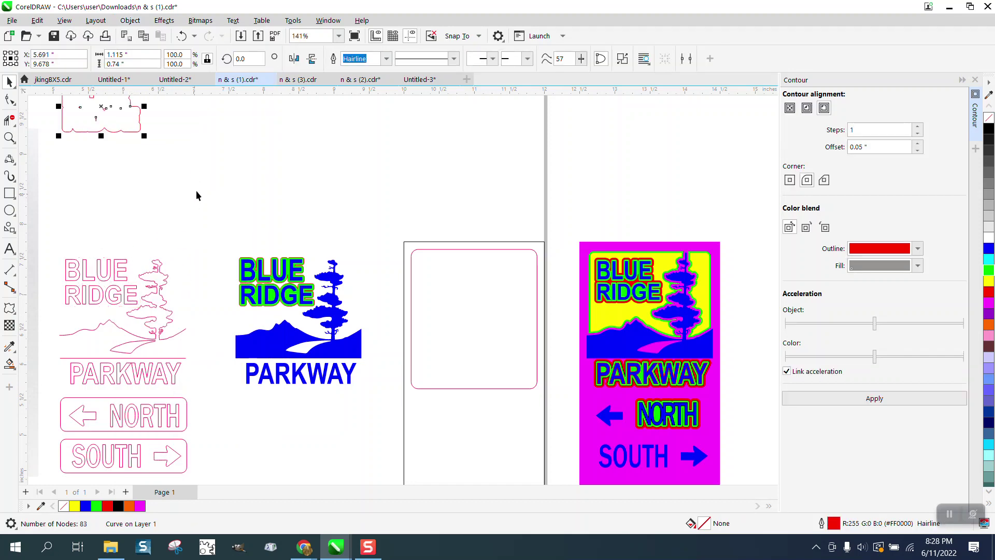
Step: Break the raised BLUE RIDGE contour curve apart into its separate outer and inner shapes
scroll(207, 193, down, 1)
click(9, 137)
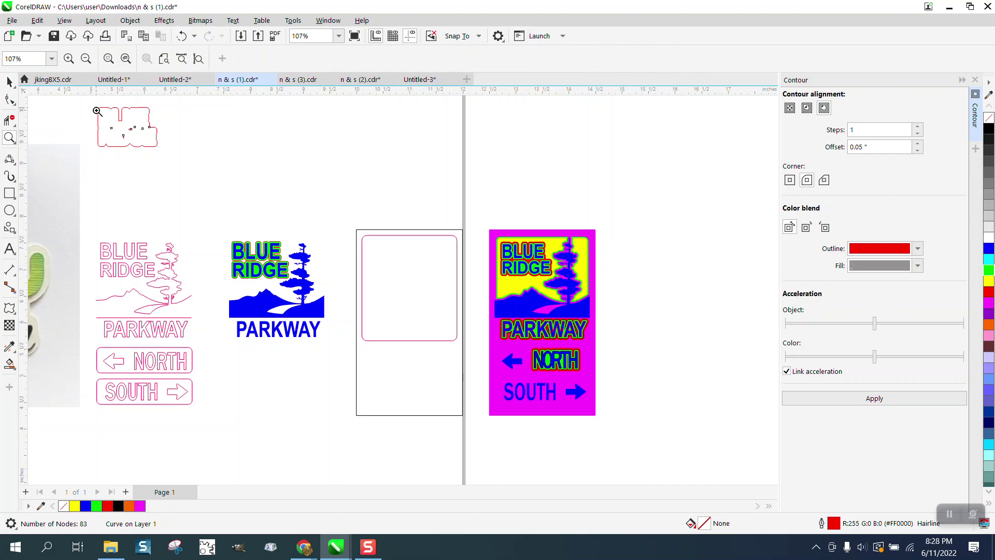
drag(97, 111, 193, 173)
click(10, 82)
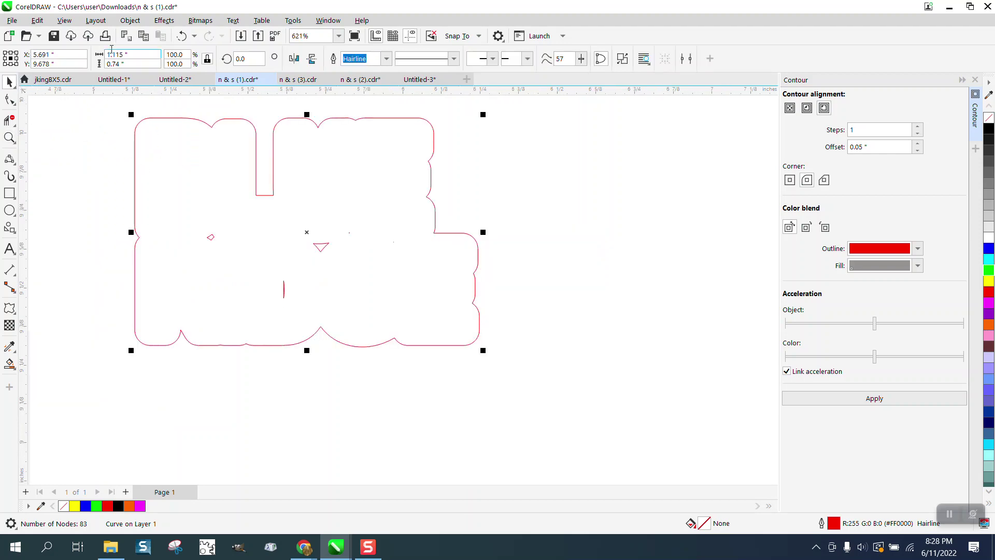
click(102, 23)
mouse_move(138, 23)
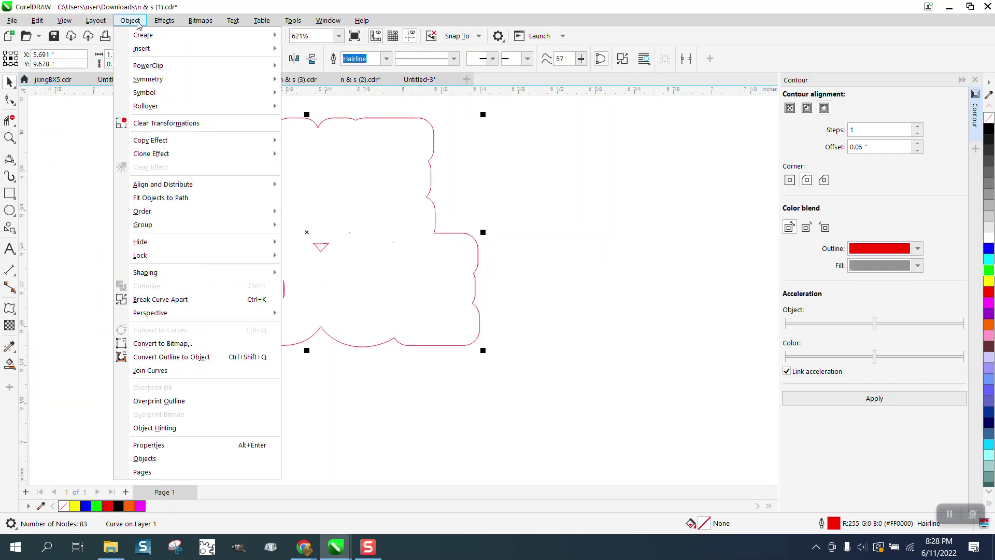
click(159, 300)
click(346, 206)
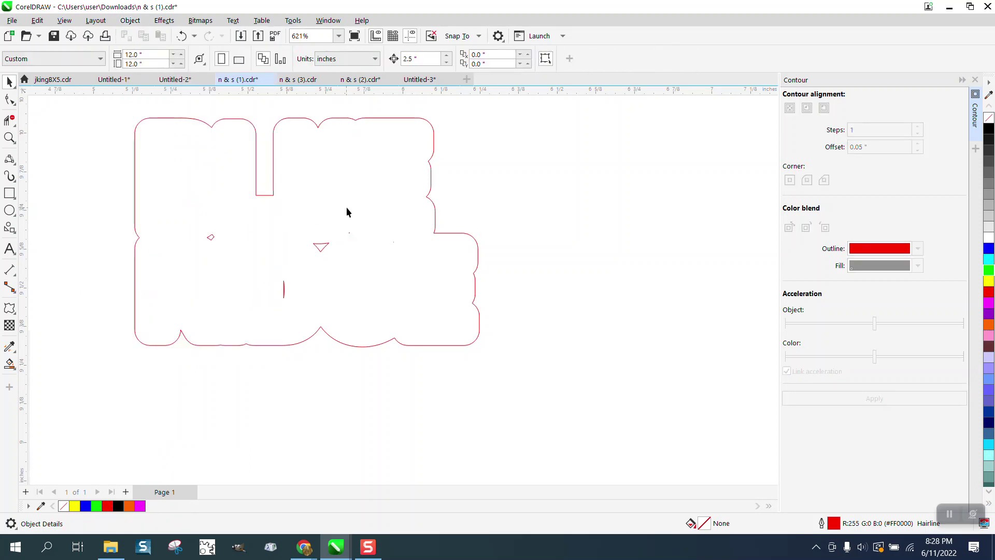
Step: Move the outer BLUE RIDGE contour outline 2.5 inches right and delete the small inner shapes left behind
scroll(346, 205, down, 2)
click(428, 230)
key(Right)
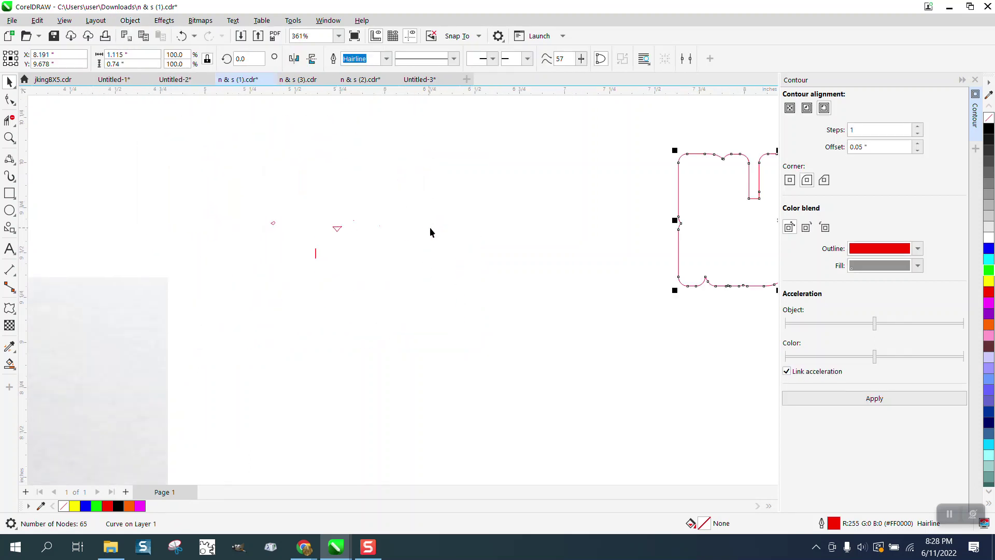
drag(206, 133, 455, 336)
key(Delete)
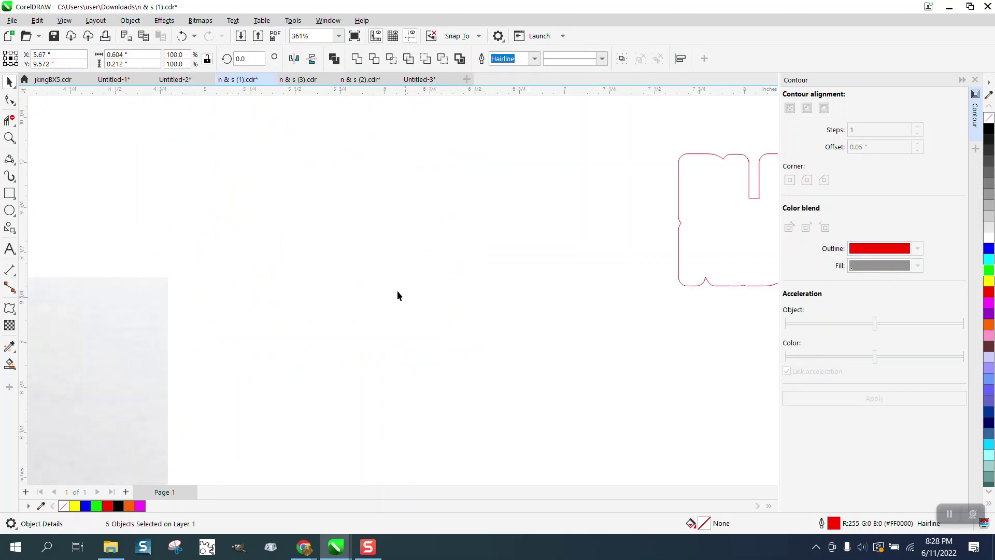
Step: Fill the outer BLUE RIDGE contour outline with red and move it 2.5 inches down onto the blue and green lettering
scroll(397, 290, down, 2)
scroll(450, 279, down, 2)
click(534, 275)
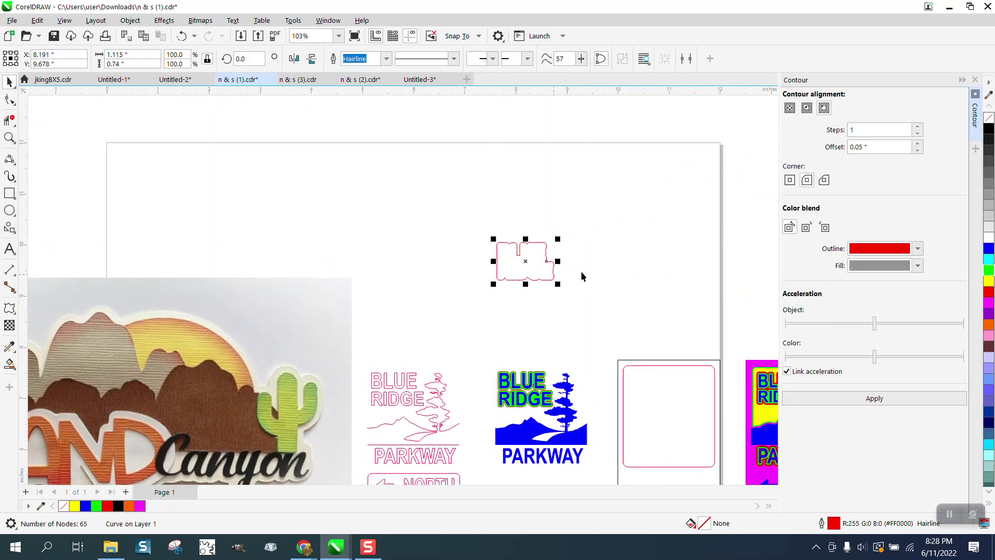
click(989, 292)
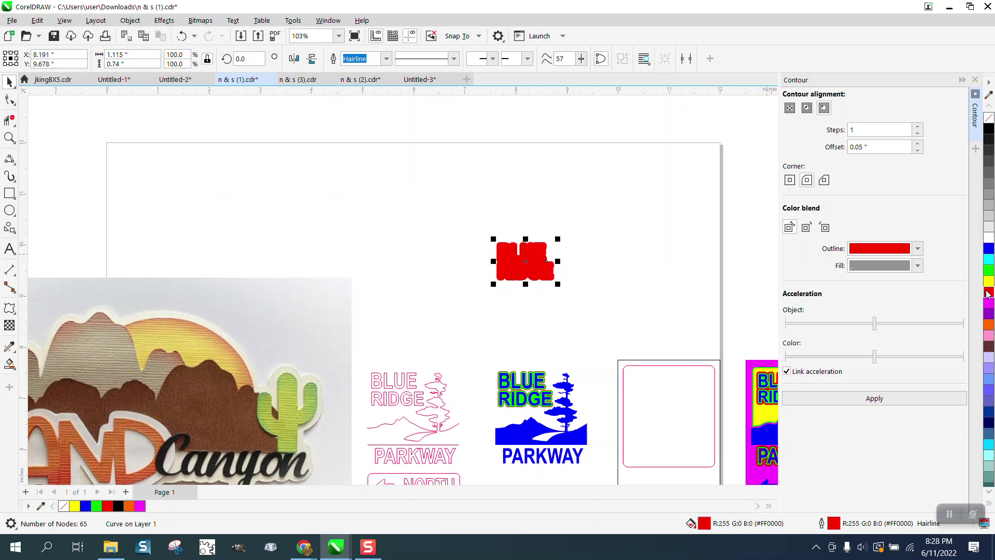
key(Down)
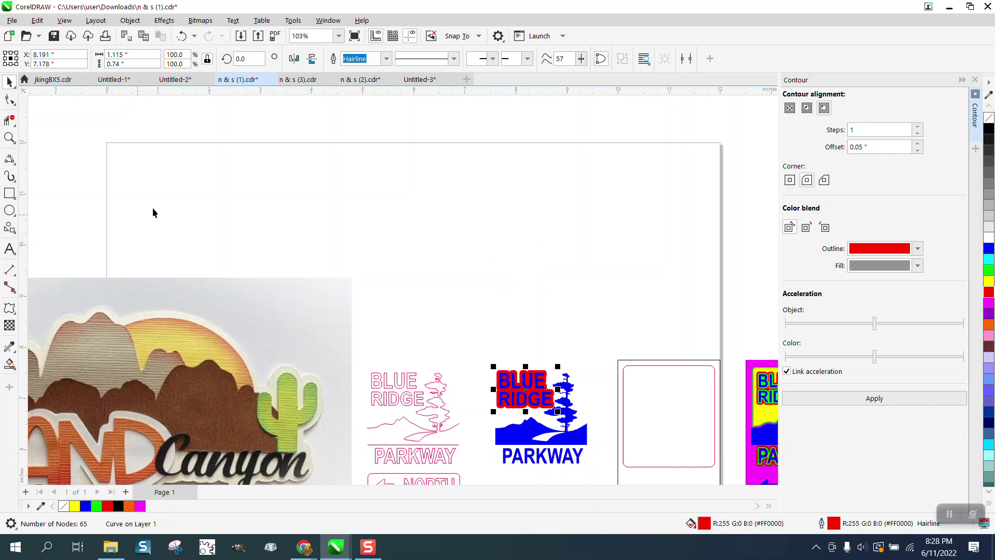
Step: Send the red BLUE RIDGE backing to the back of the page, behind the green and blue lettering
click(9, 137)
drag(487, 369, 609, 444)
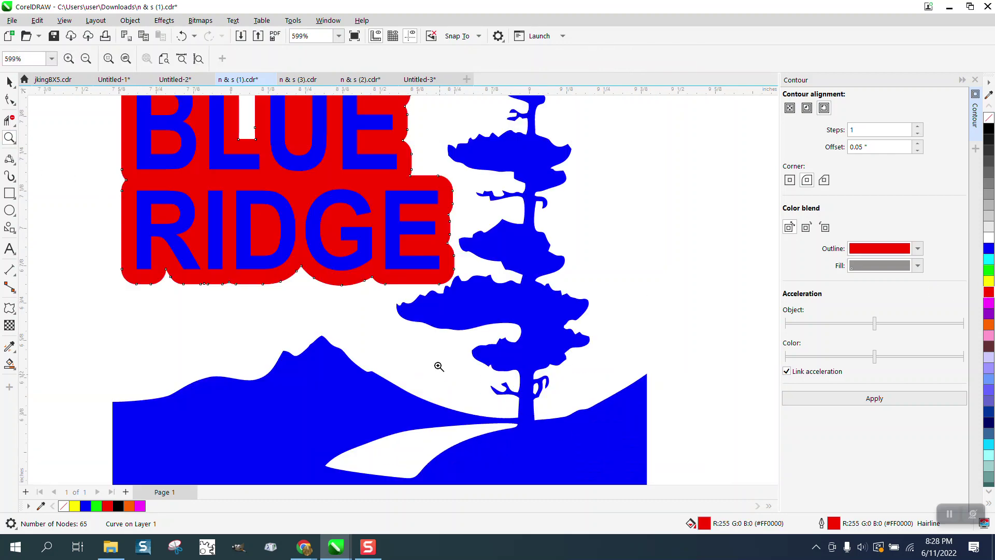
scroll(418, 337, down, 1)
click(17, 88)
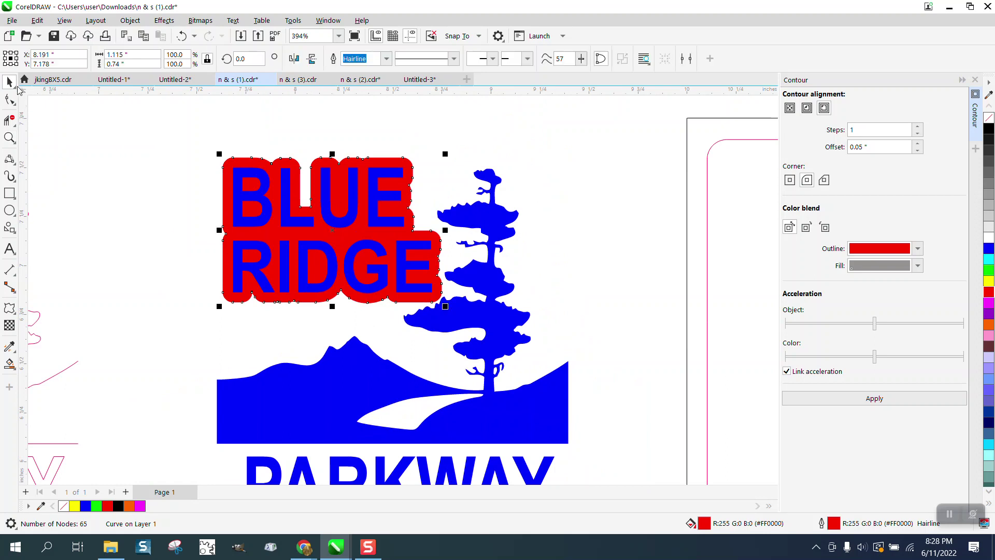
click(130, 21)
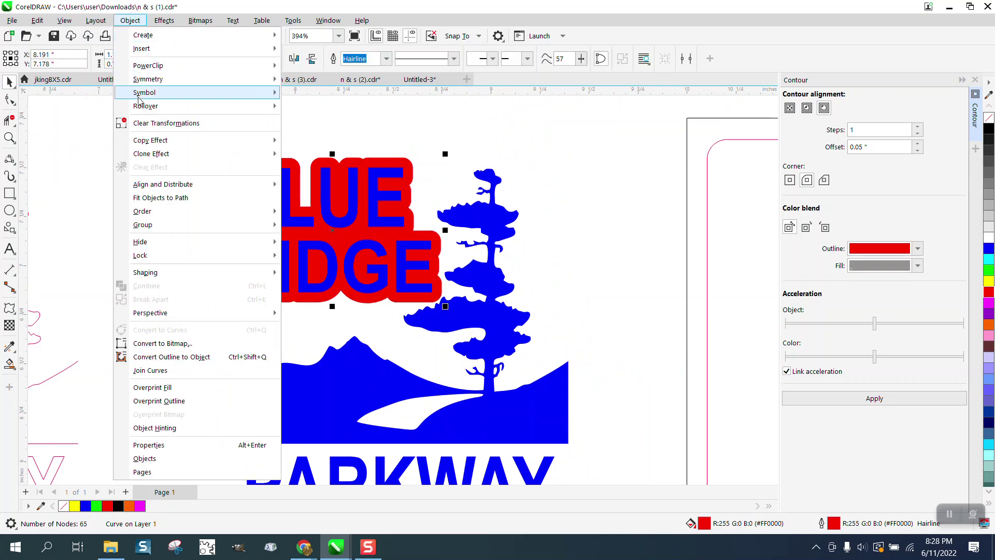
mouse_move(145, 215)
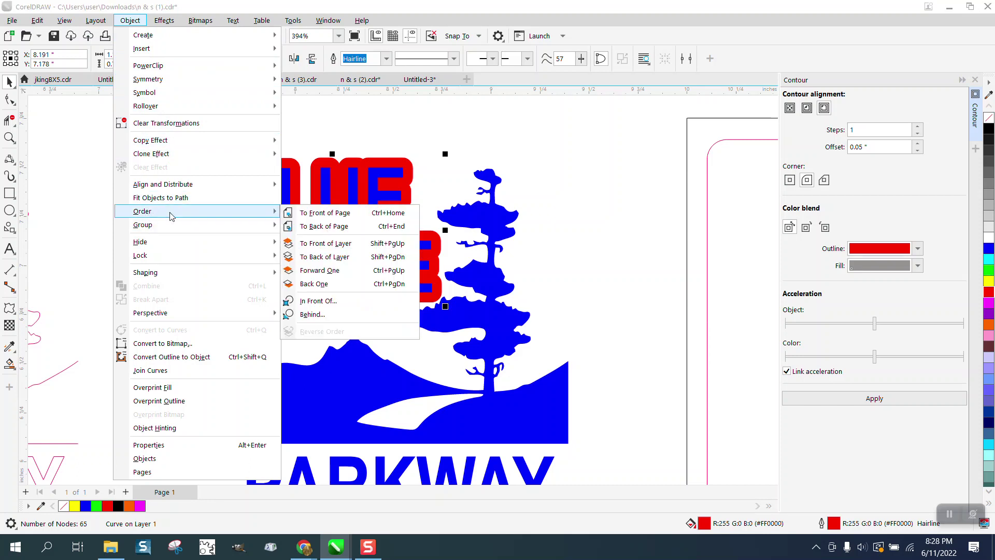
click(331, 226)
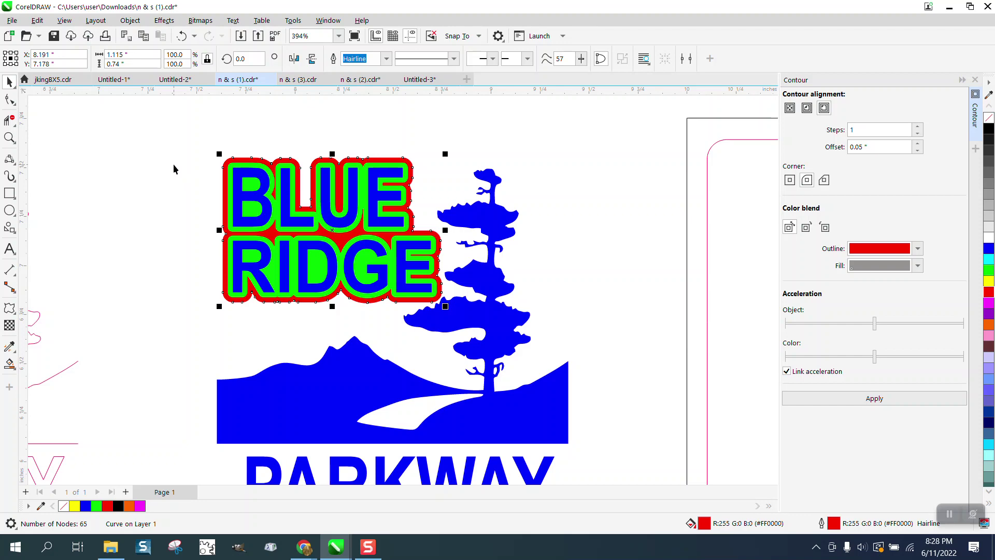
Step: Apply a one-step outside contour with a 0.027-inch offset to the original tree and mountain outline
scroll(173, 163, down, 2)
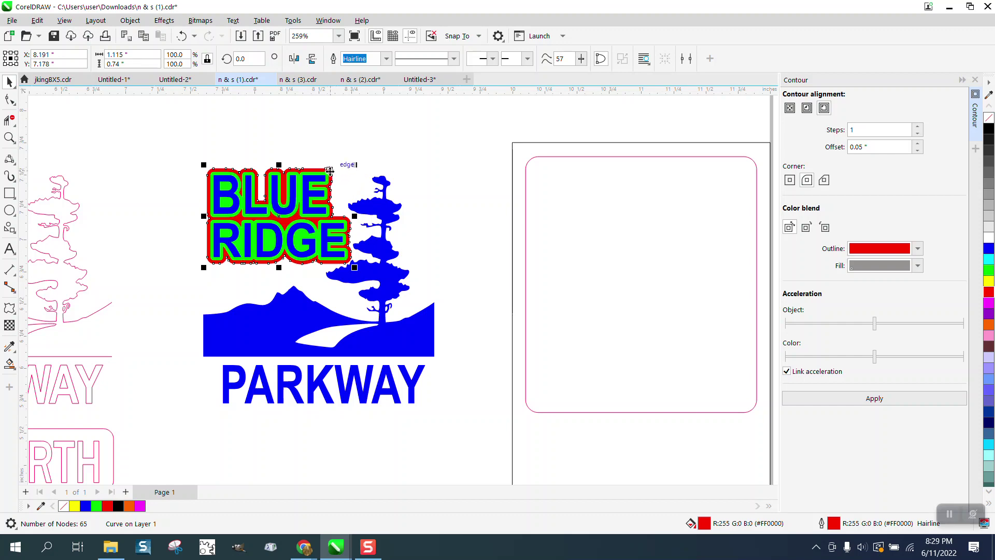
scroll(329, 173, down, 1)
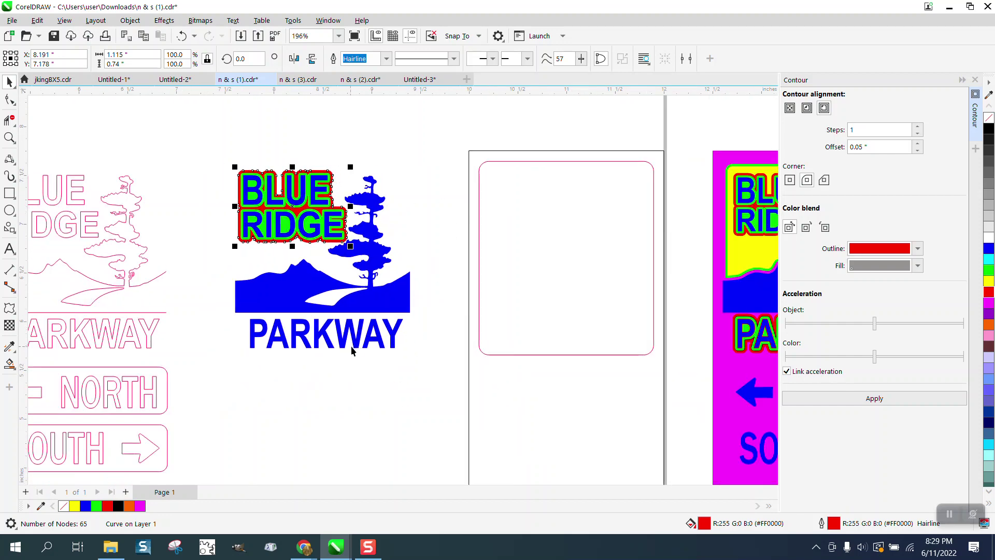
scroll(351, 351, down, 1)
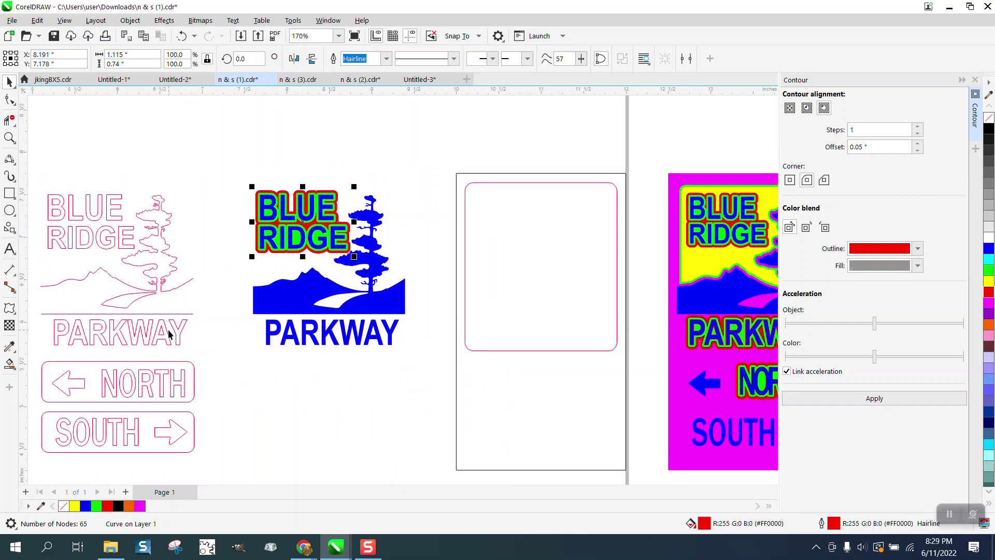
click(391, 303)
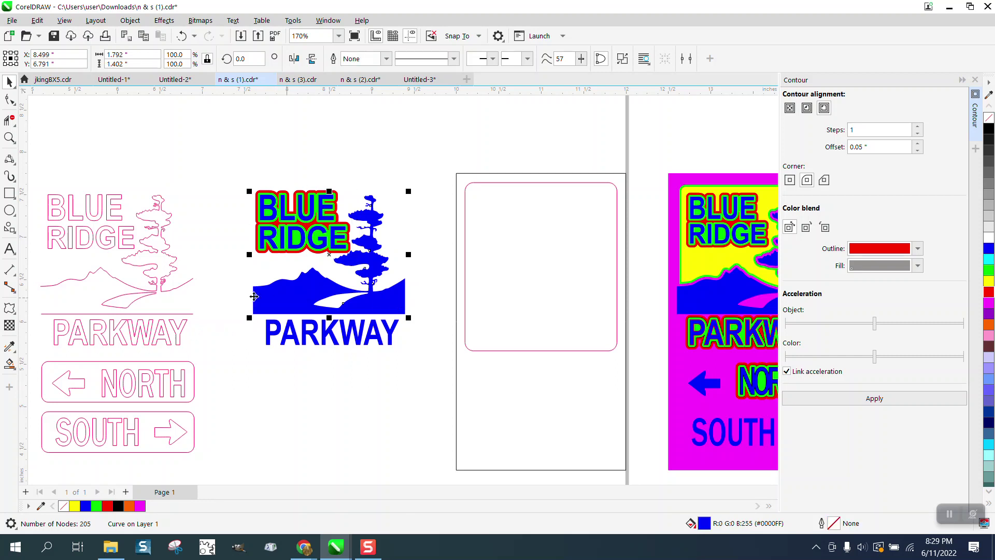
click(170, 276)
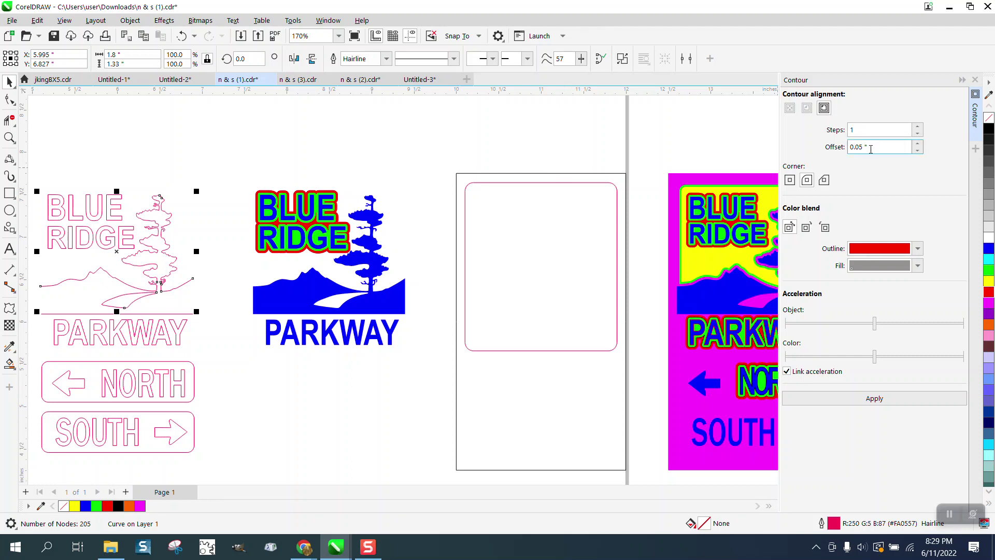
drag(873, 147, 837, 153)
text(.027)
click(867, 400)
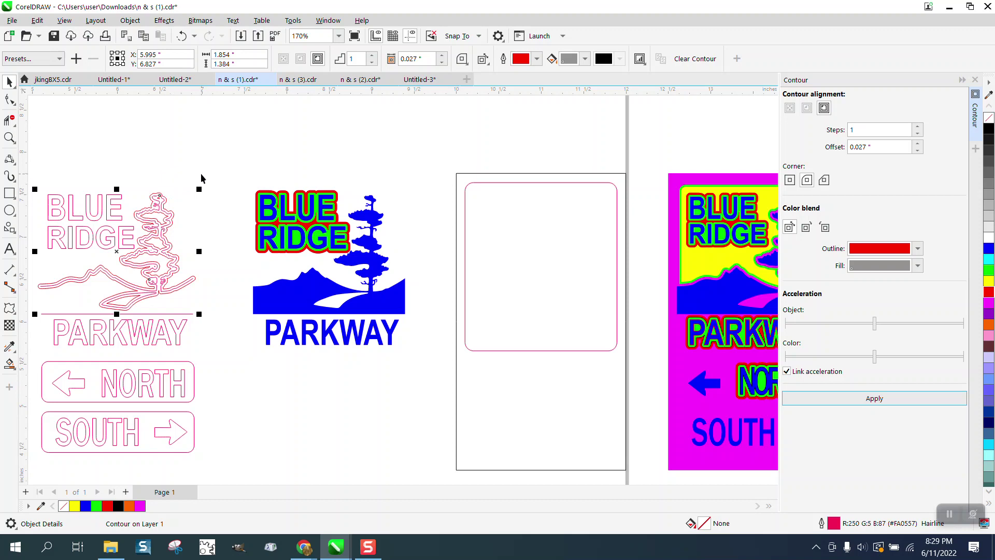
Step: Break the contour around the tree and mountain outline apart from its source curve
click(130, 20)
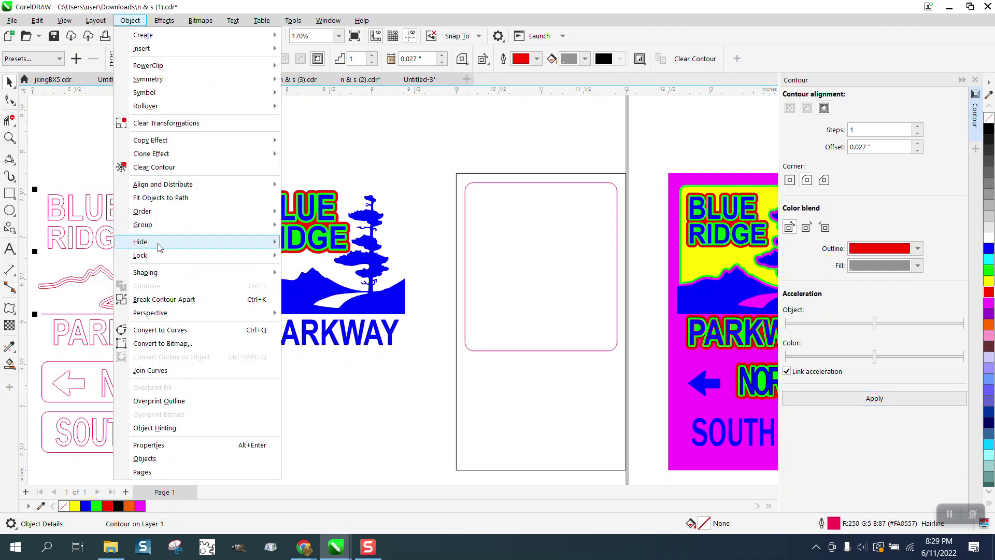
click(174, 300)
click(213, 178)
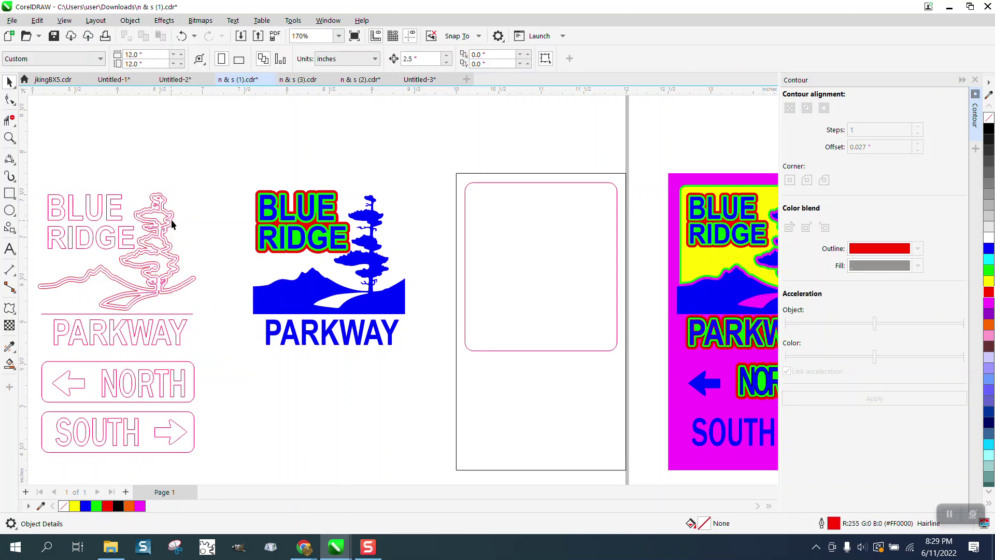
Step: Move the tree and mountain outline and its separated contour curve 5 inches right into the empty rounded rectangle
click(174, 216)
key(Right)
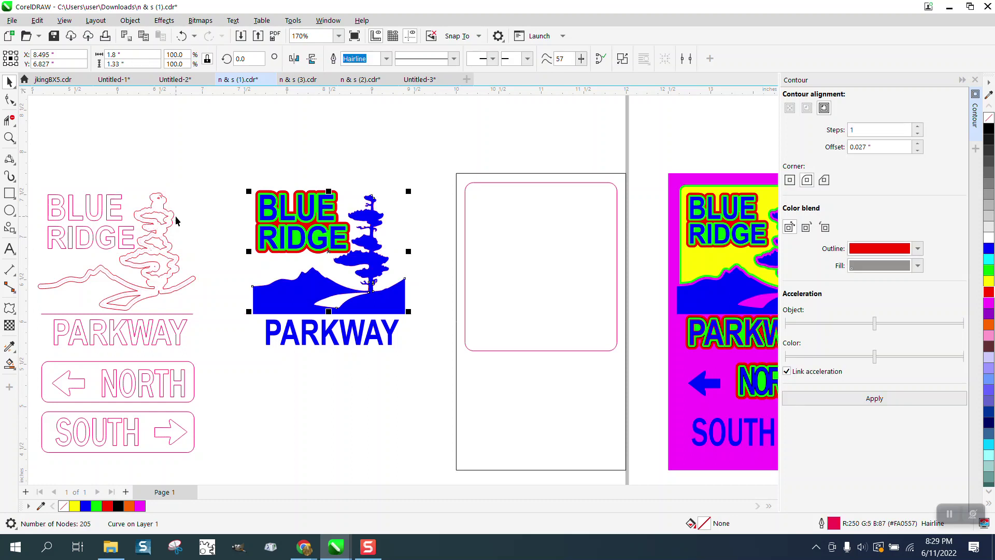
key(Right)
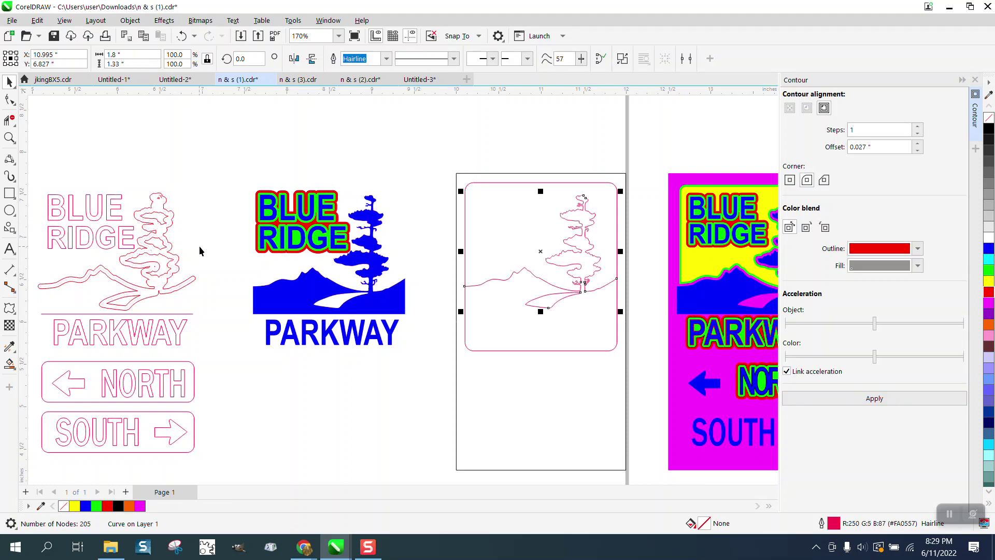
click(172, 219)
key(Right)
key(Right)
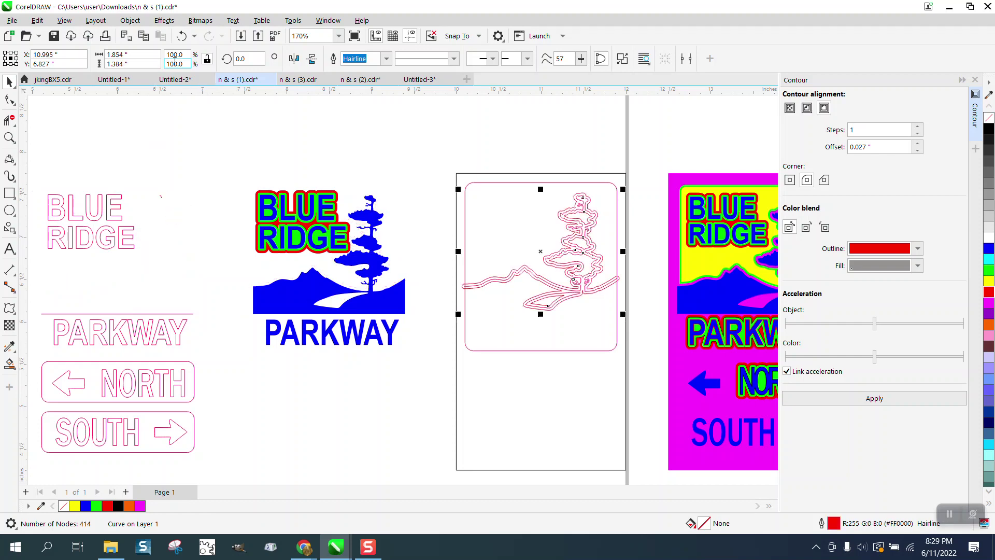
Step: Undo the tree and mountain outline's contour and moves, and return the rounded rectangle 5 inches left around the original sign
click(181, 36)
click(181, 36)
click(181, 36)
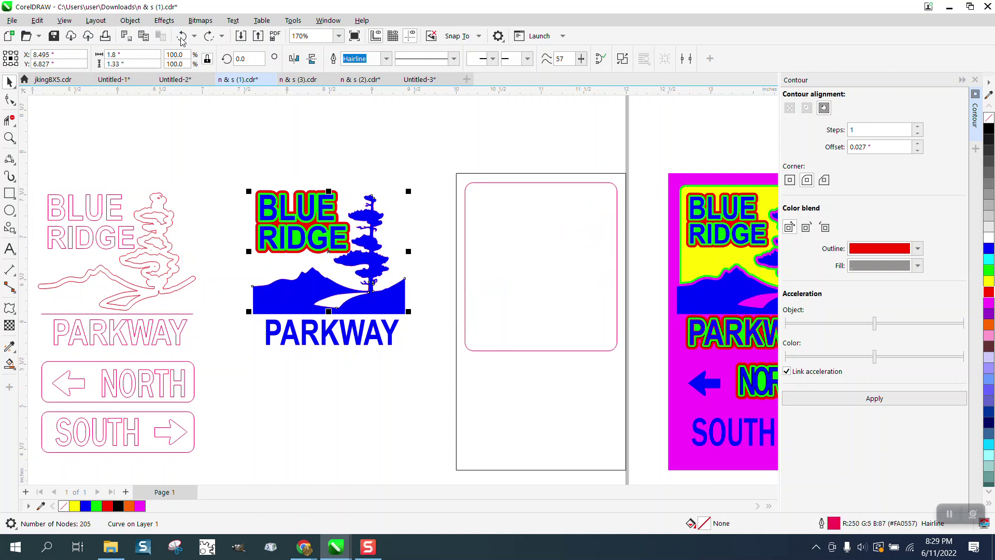
click(181, 36)
click(181, 36)
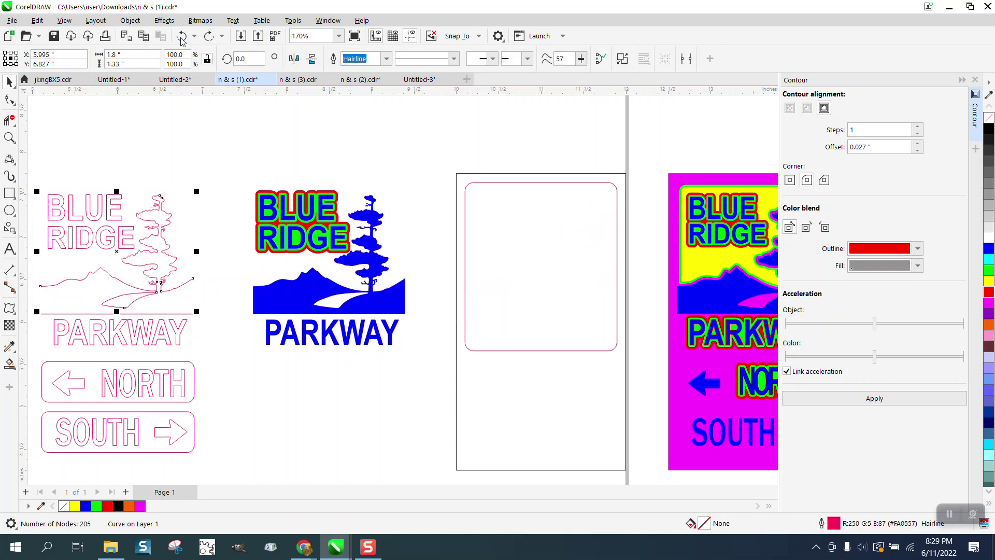
key(ctrl+z)
key(ctrl+z)
key(ctrl+z)
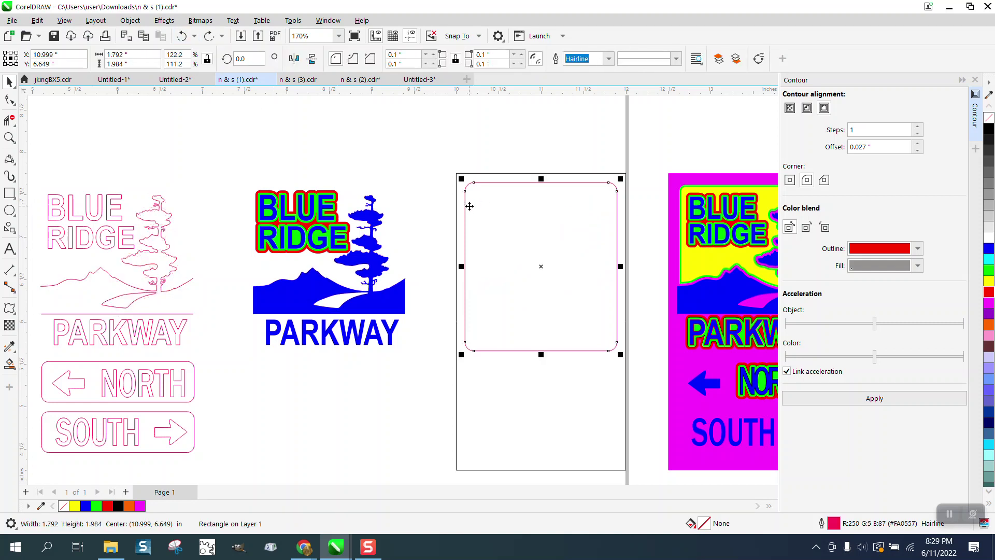
click(271, 228)
click(216, 220)
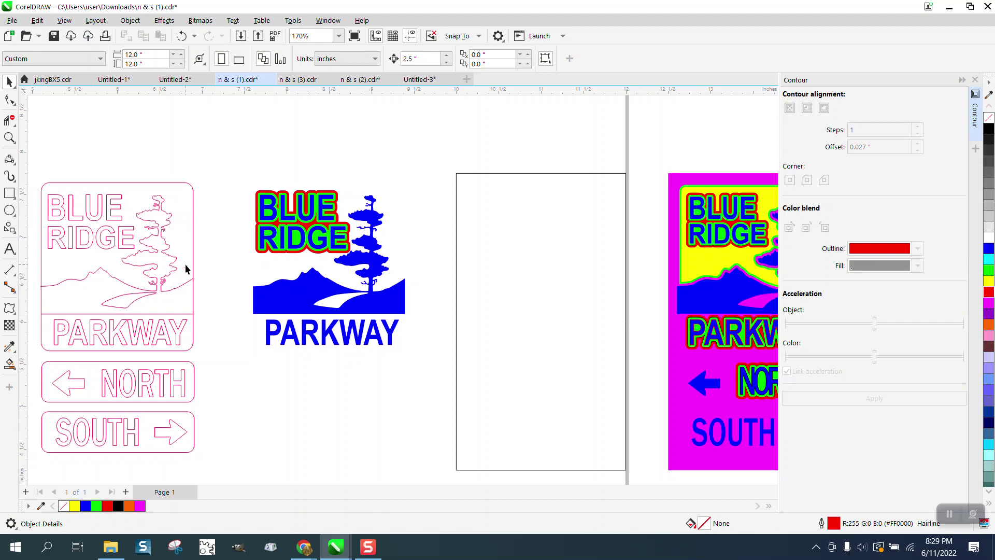
Step: Create a blue Smart Fill shape from the sky area around the lettering and tree, and move it 5 inches right
click(9, 364)
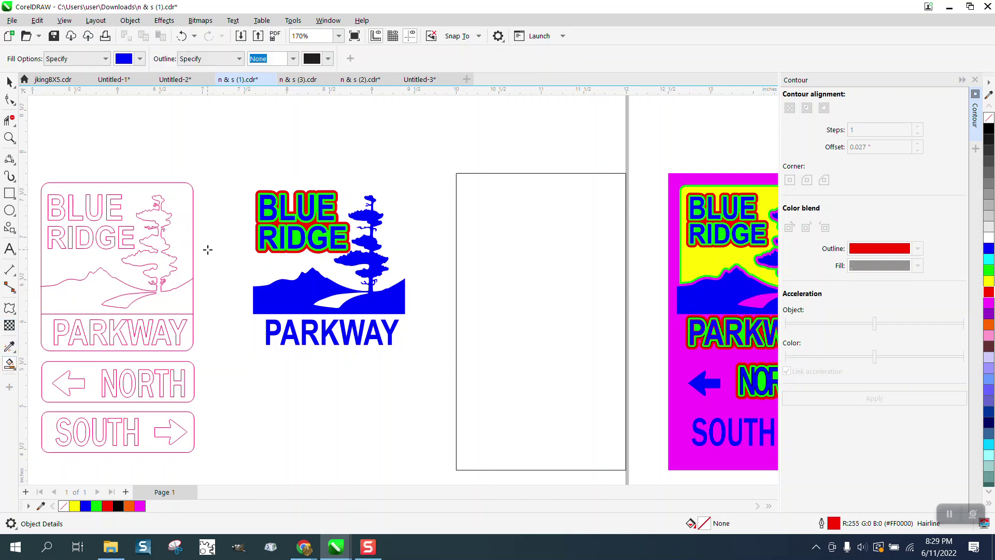
click(182, 245)
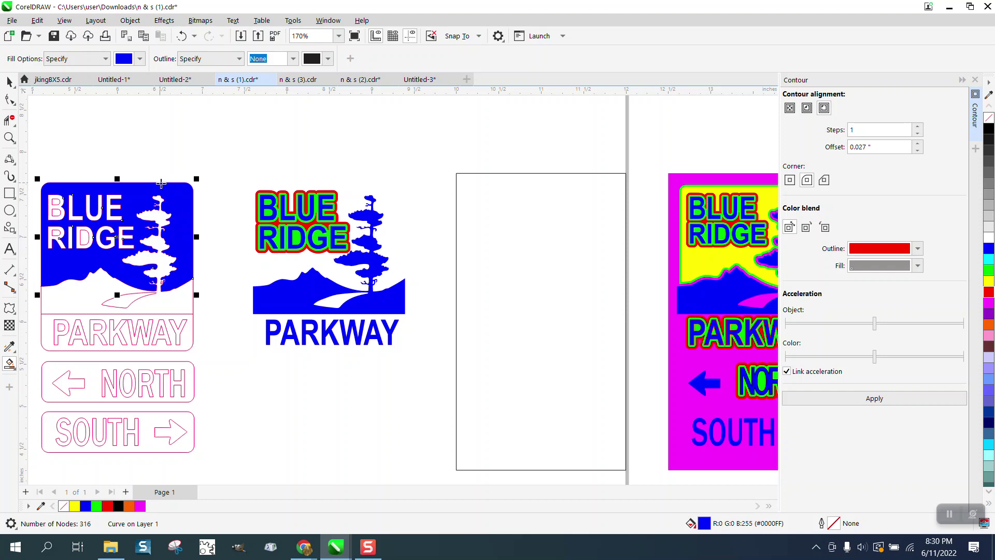
key(Right)
key(Right)
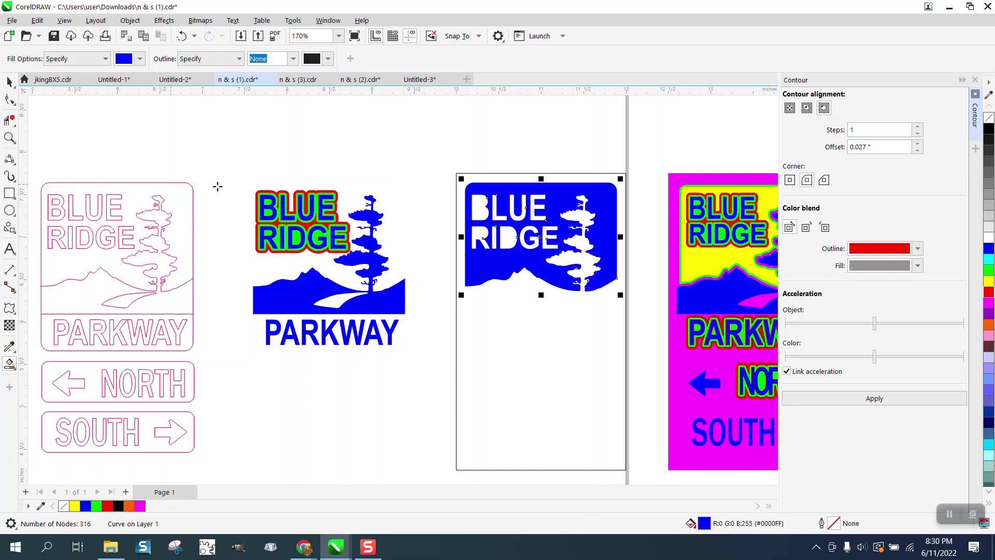
Step: Turn the moved sky shape into an unfilled black outline, and break it apart to delete its BLUE RIDGE lettering
click(988, 118)
right_click(988, 131)
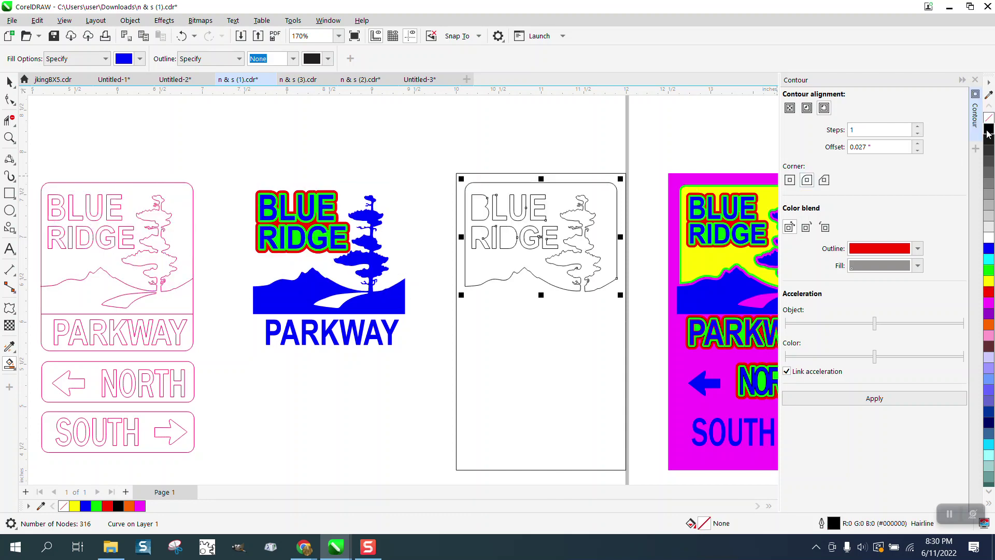
click(130, 20)
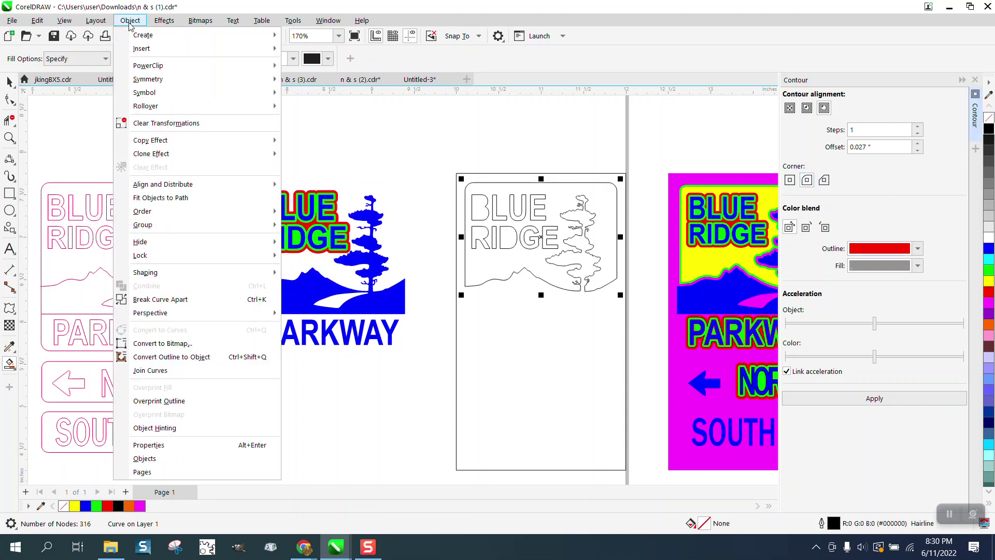
click(160, 299)
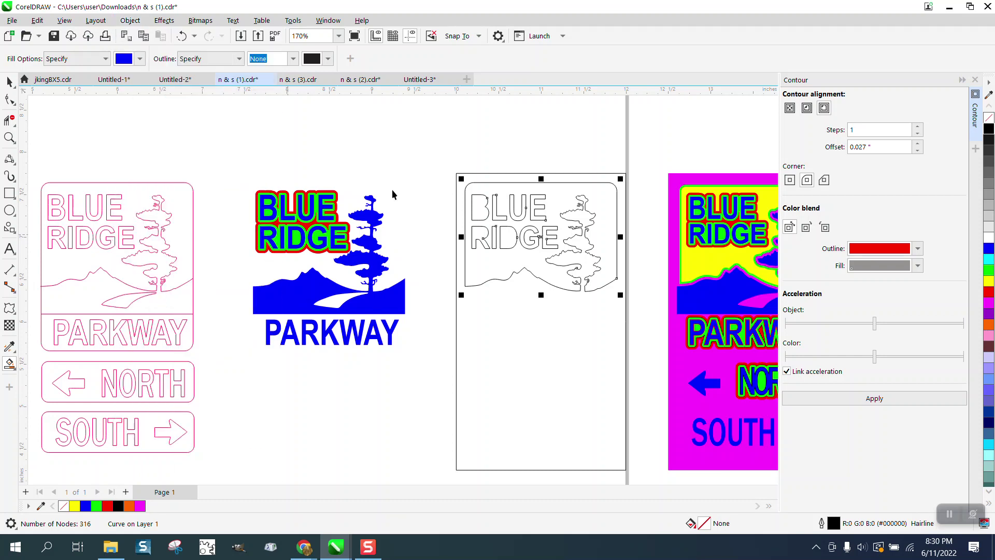
drag(438, 162, 562, 251)
key(Delete)
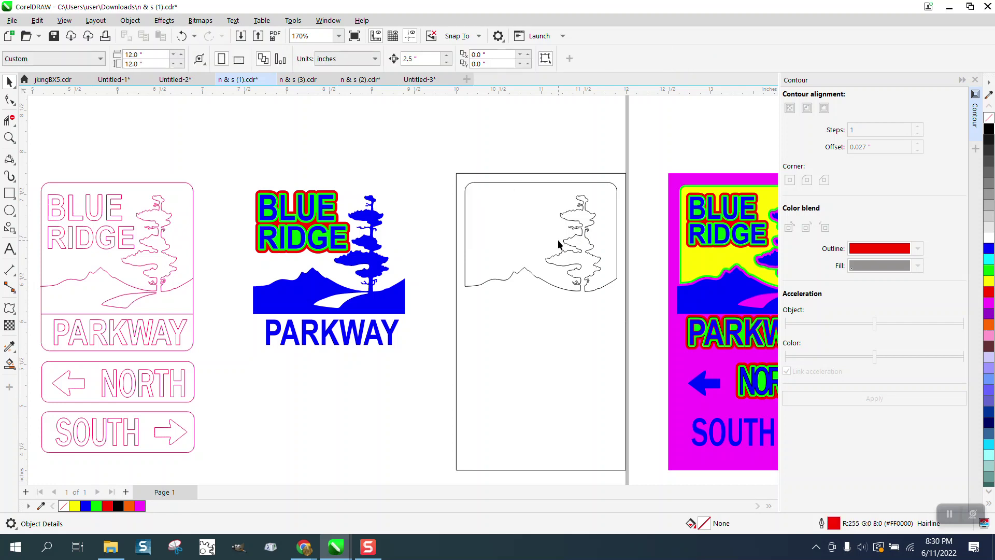
Step: Apply a one-step inside contour with a 0.027-inch offset to the sky outline and break the contour apart
click(573, 251)
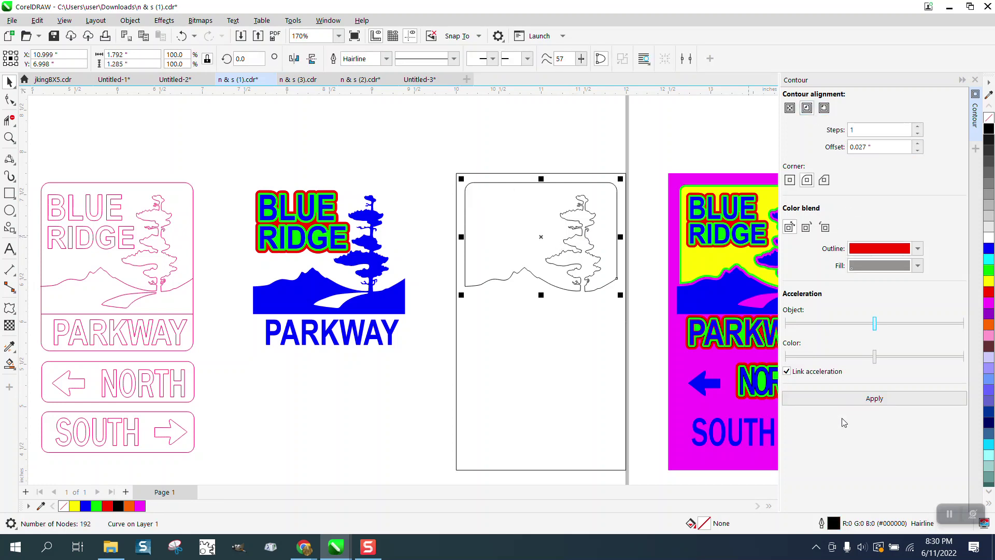
click(871, 400)
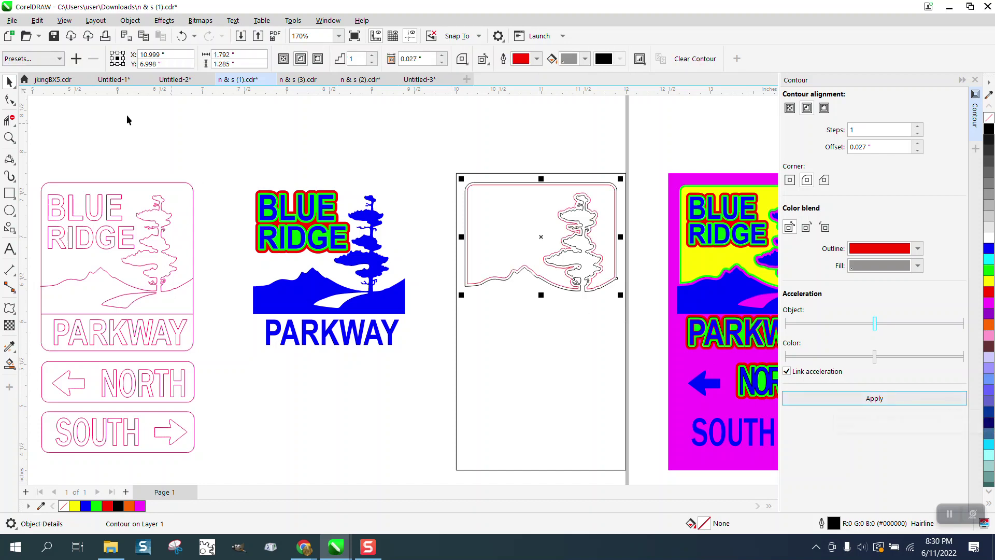
click(130, 21)
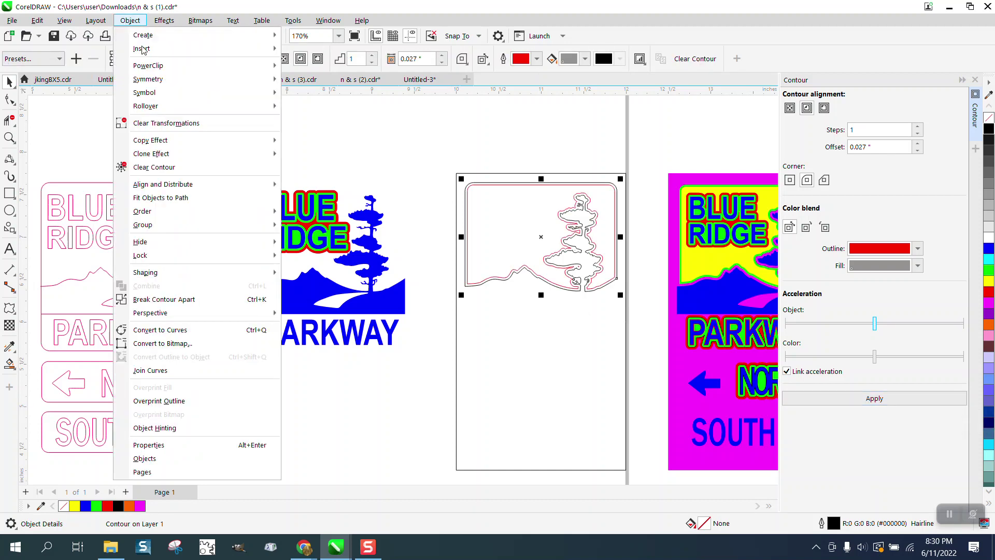
click(193, 299)
Step: Move the inner sky contour curve 2.5 inches left onto the coloured artwork and fill it green
click(498, 204)
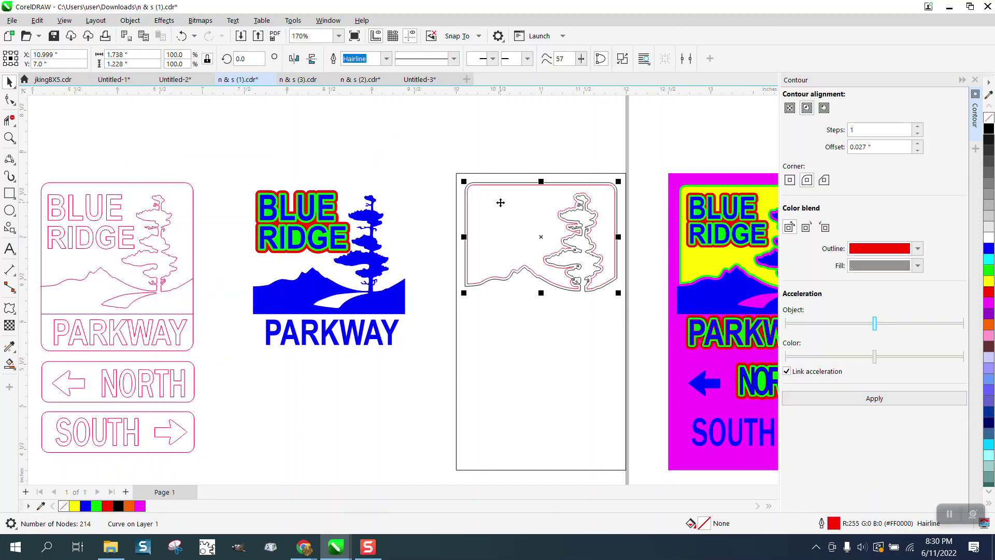
key(Left)
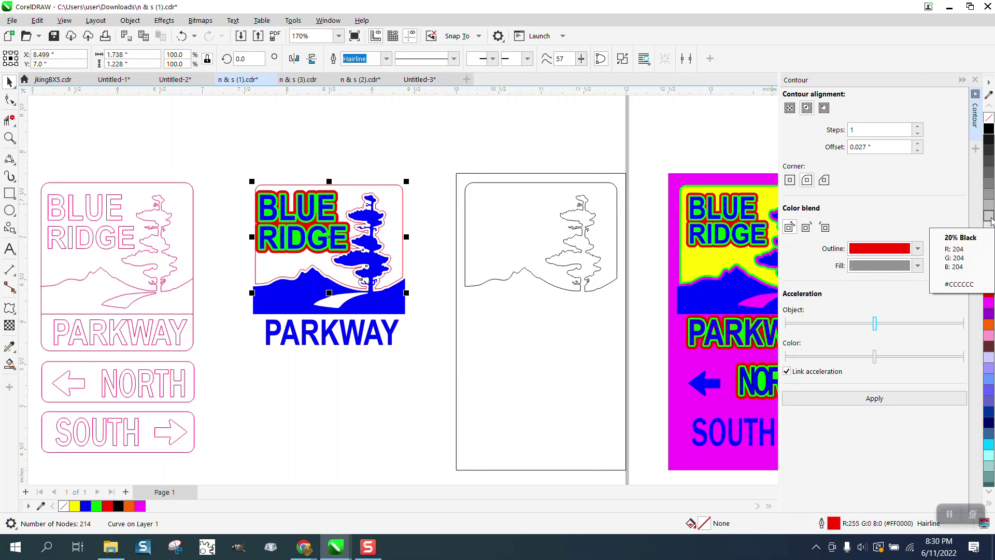
click(987, 270)
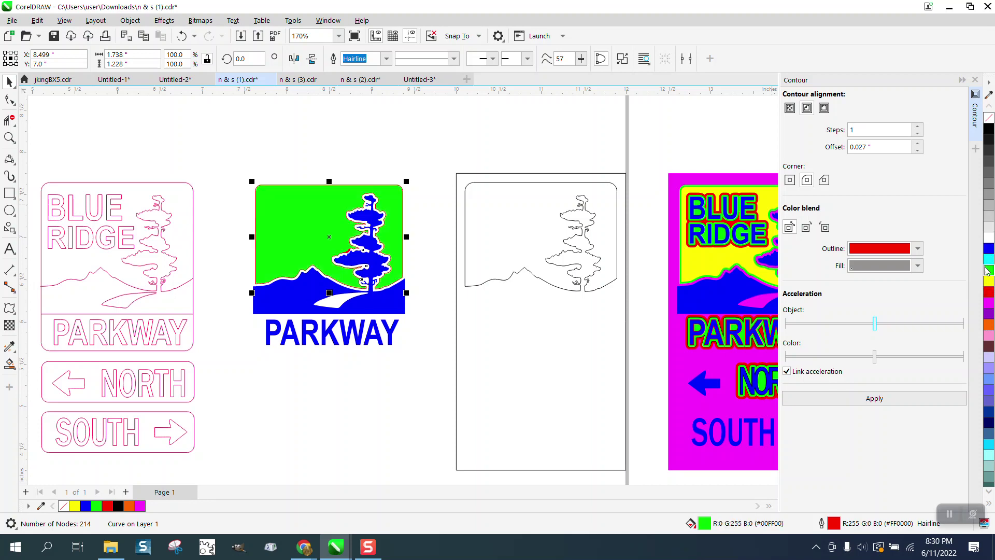
Step: Send the green sky shape to the back of the page, behind the lettering and tree
click(131, 20)
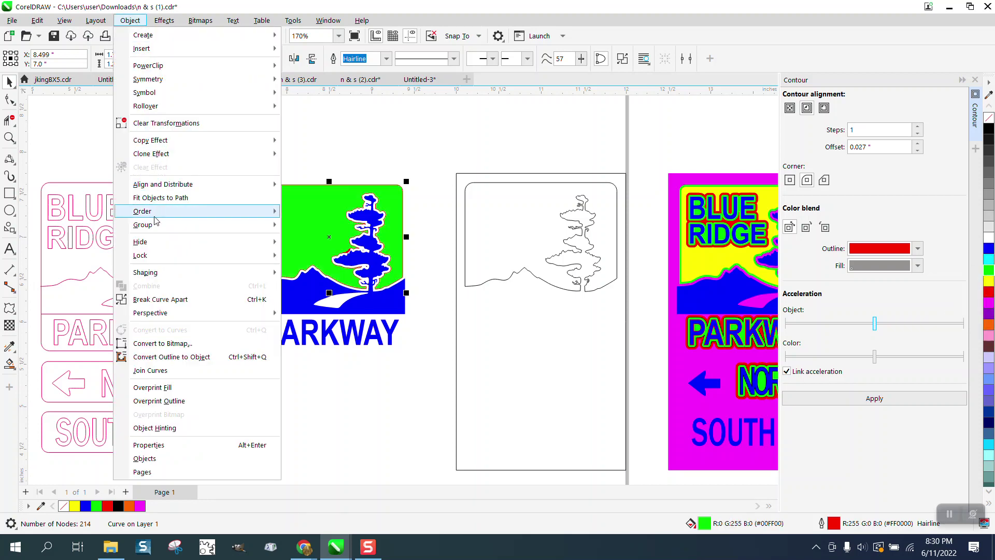
mouse_move(155, 212)
click(321, 224)
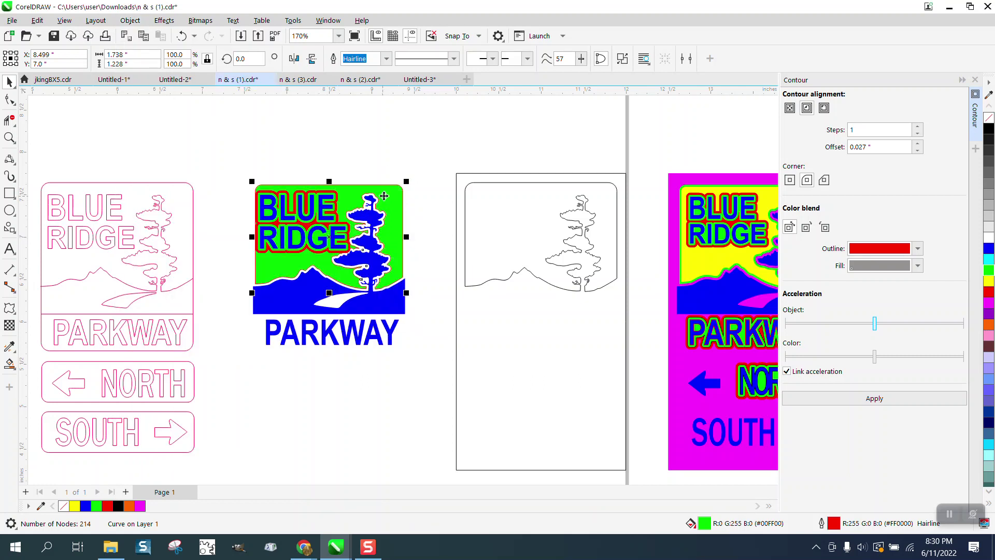
Step: Move the magenta background rectangle 5 inches left onto the rebuilt artwork and send it to the back of the page
click(671, 227)
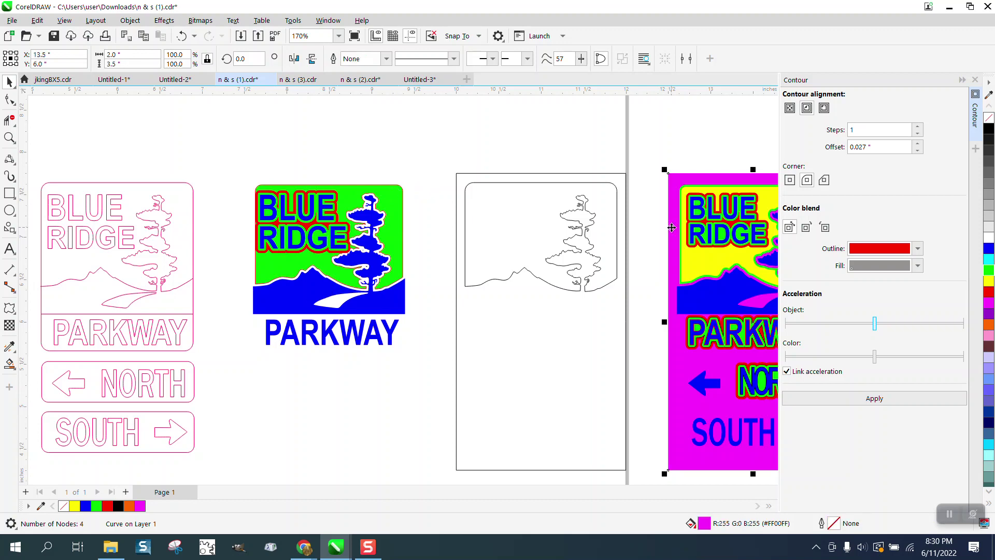
key(Left)
key(Left)
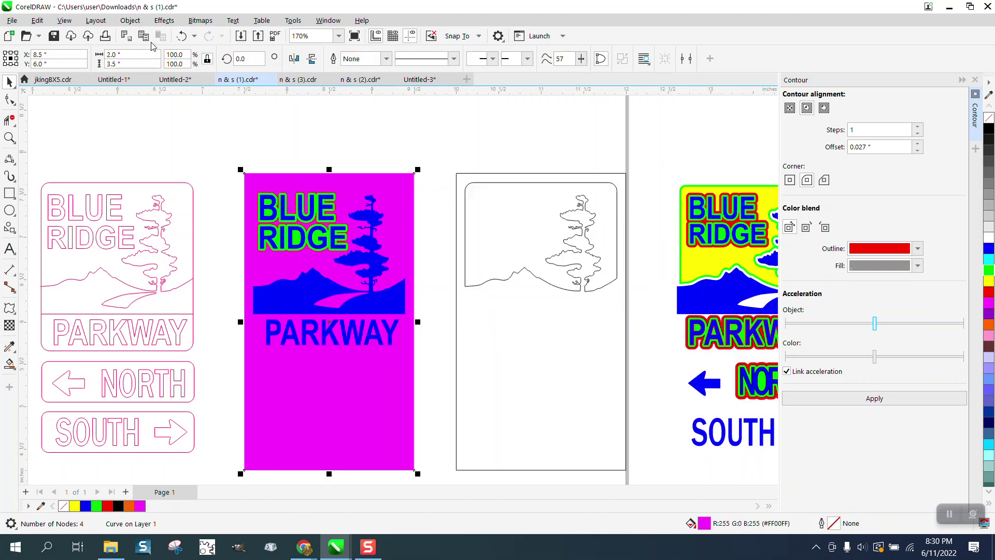
click(130, 20)
mouse_move(169, 211)
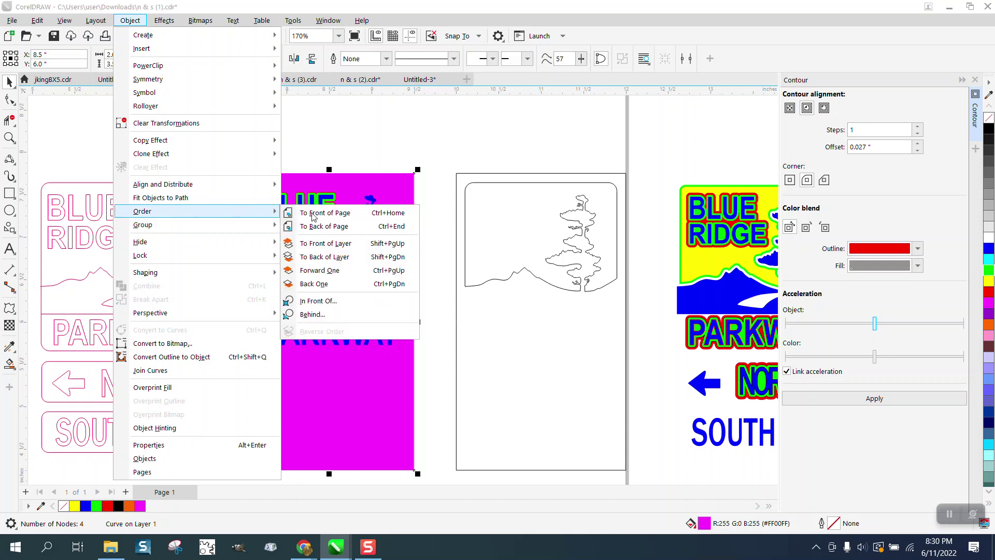
click(319, 226)
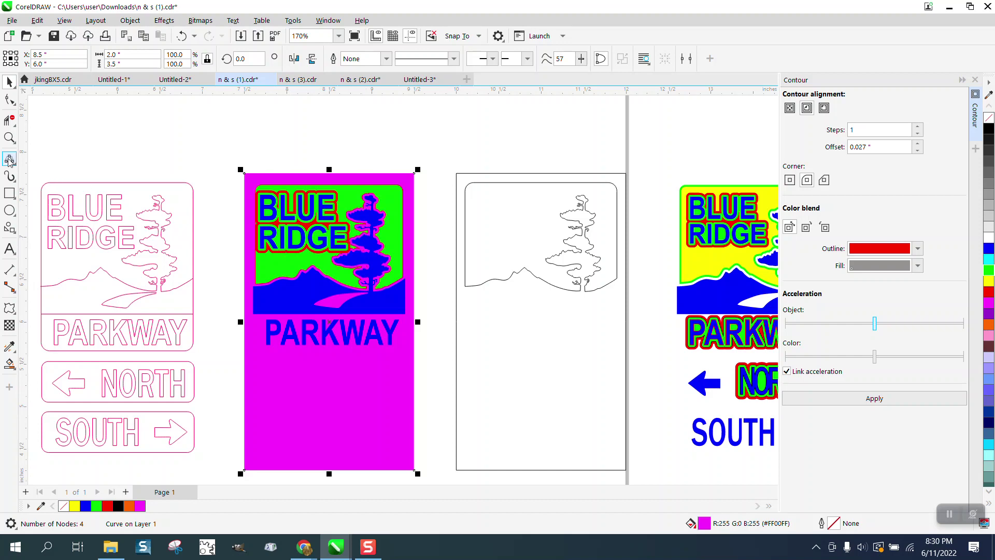
Step: Move the magenta background rectangle 2.5 inches right, off the rebuilt artwork and onto the frame with the sky outline
click(10, 138)
drag(308, 222, 437, 283)
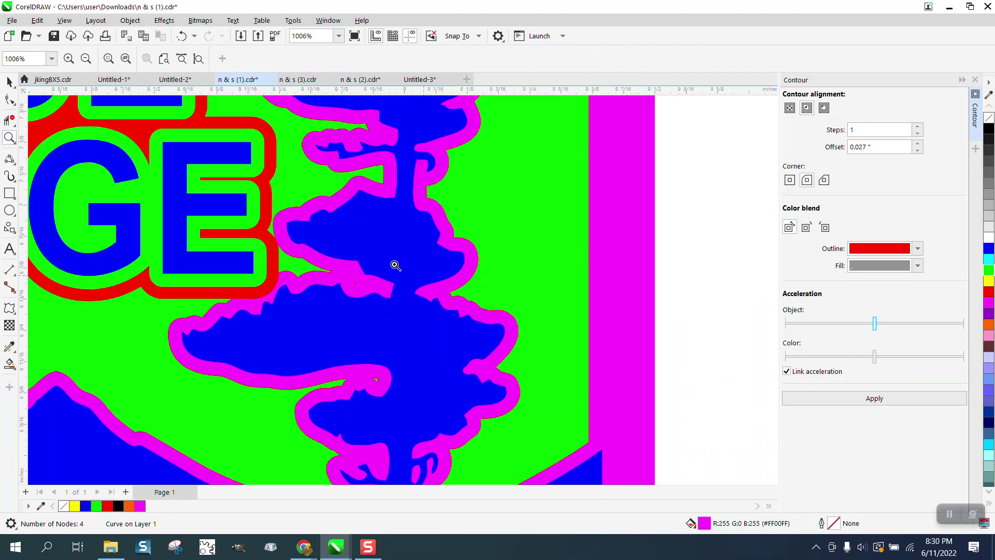
scroll(298, 227, down, 1)
scroll(293, 222, down, 1)
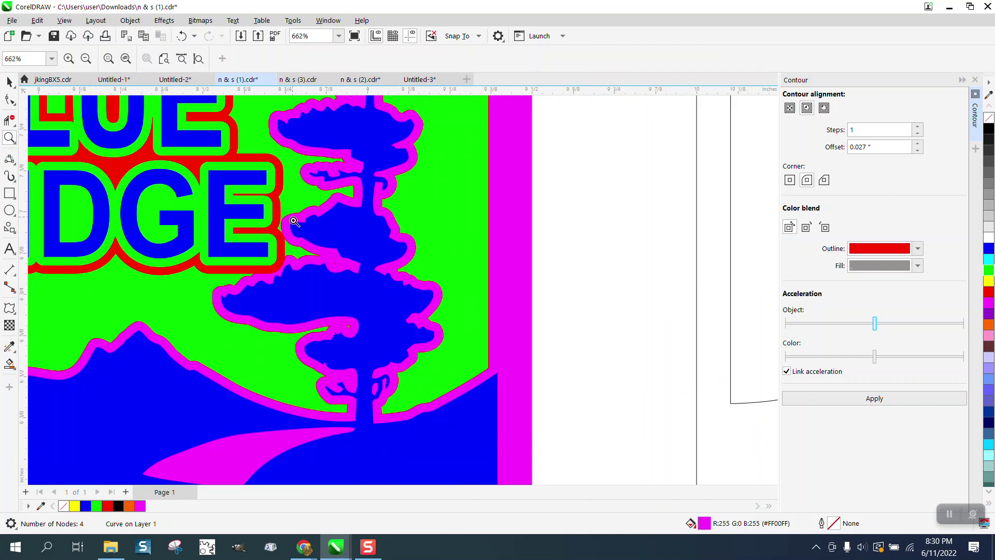
scroll(294, 222, down, 5)
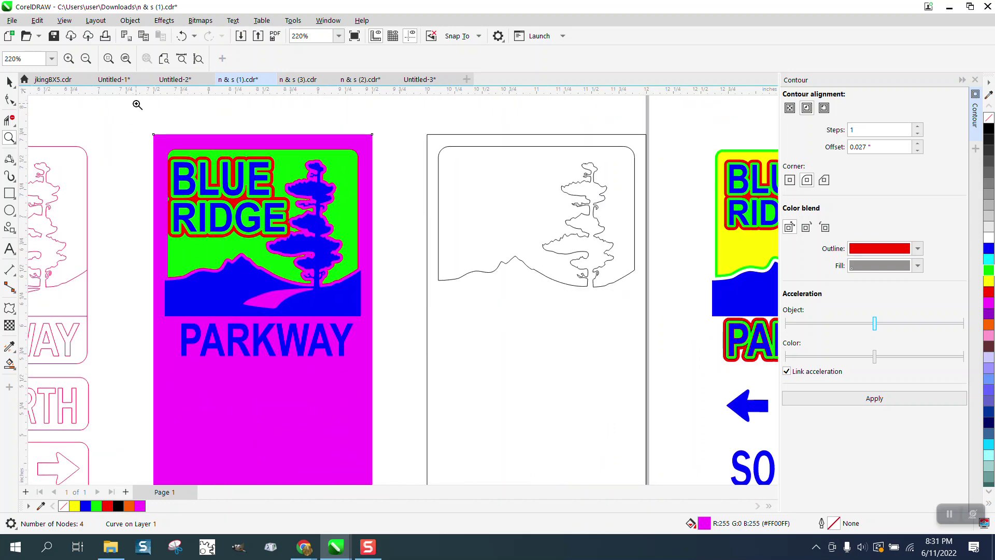
click(9, 81)
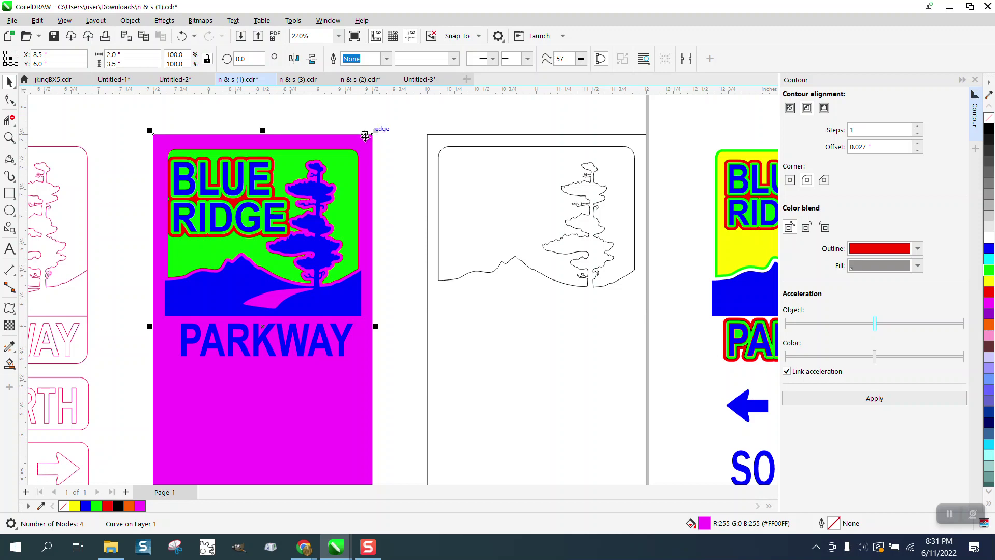
key(Right)
scroll(371, 148, down, 2)
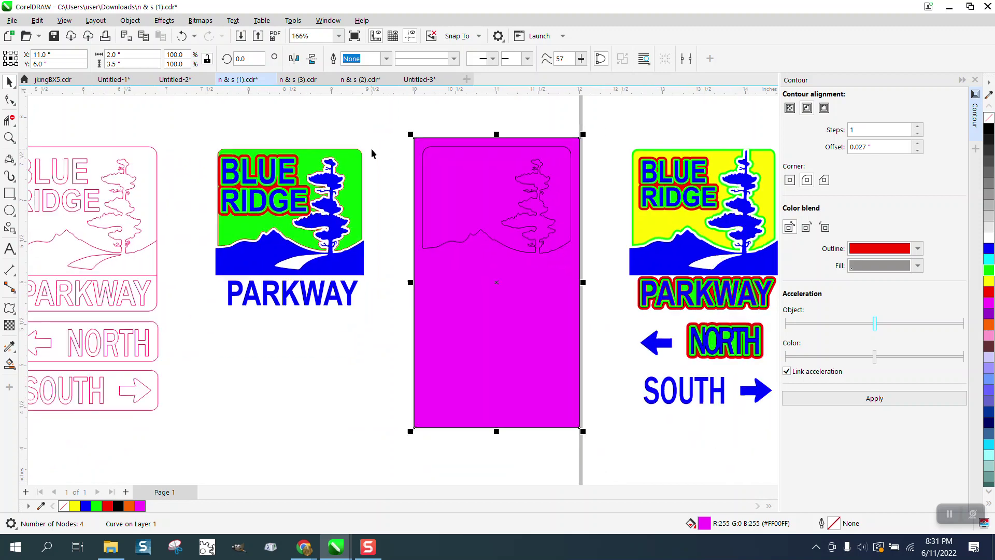
scroll(281, 194, down, 1)
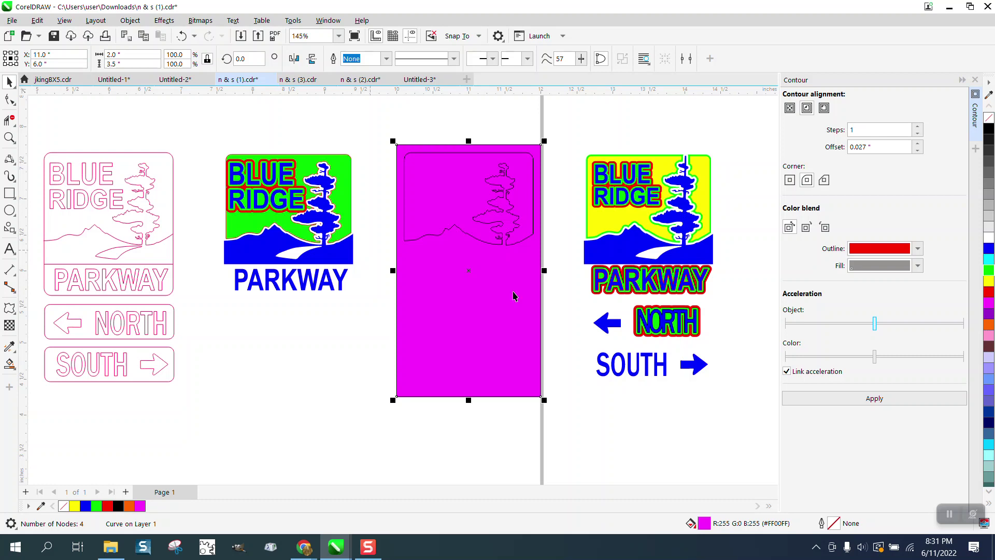
Step: Apply a one-step outside contour with a 0.027-inch offset to the original NORTH text, and break it apart to select the contour curve
click(167, 323)
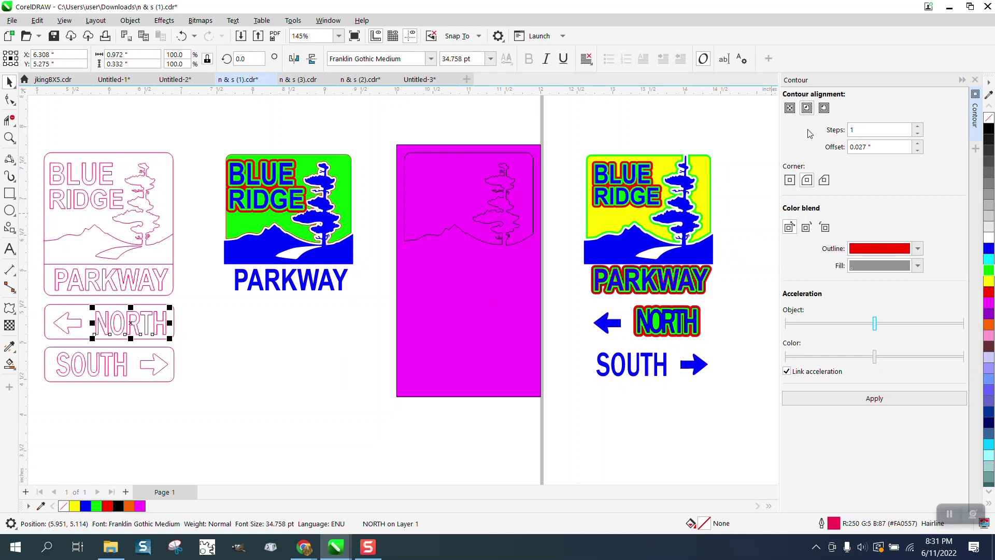
click(824, 108)
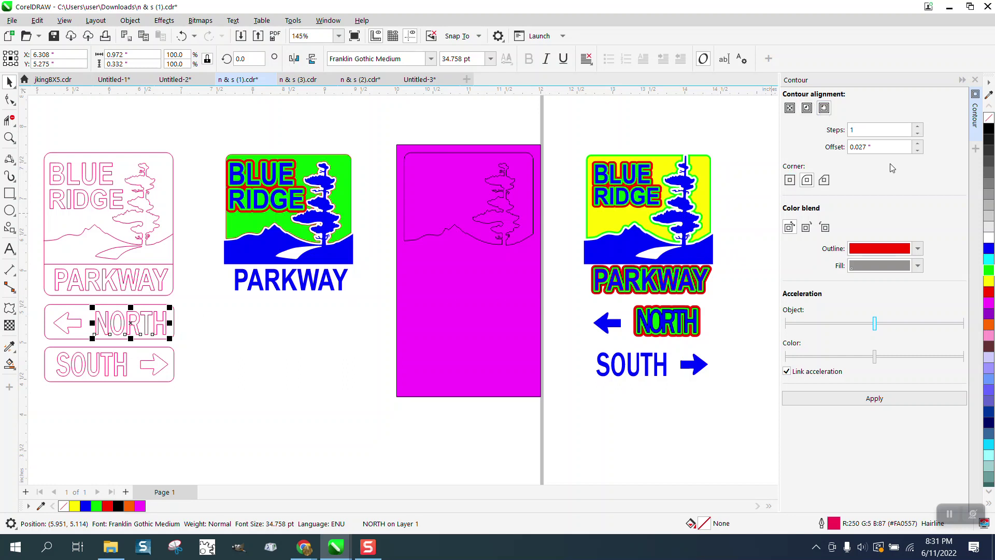
click(875, 399)
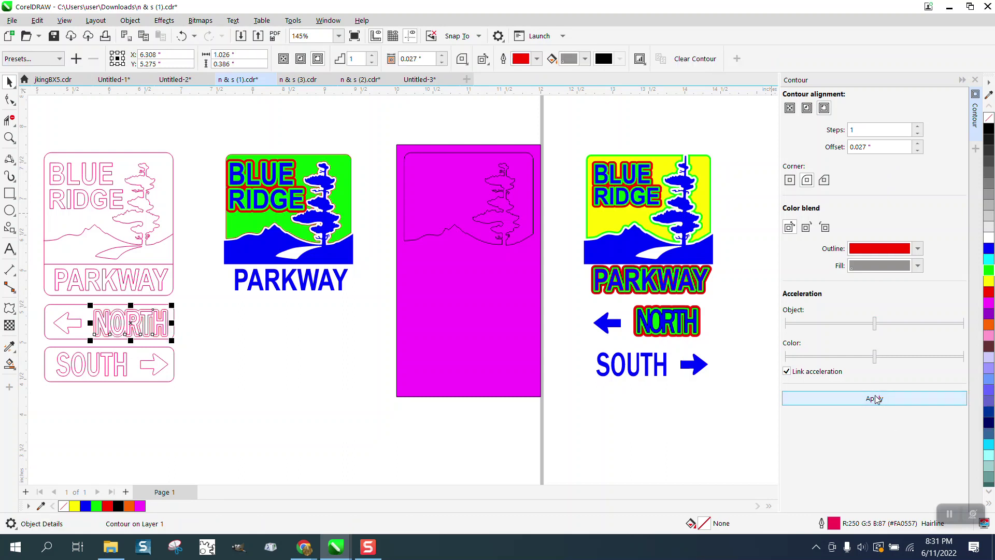
click(142, 25)
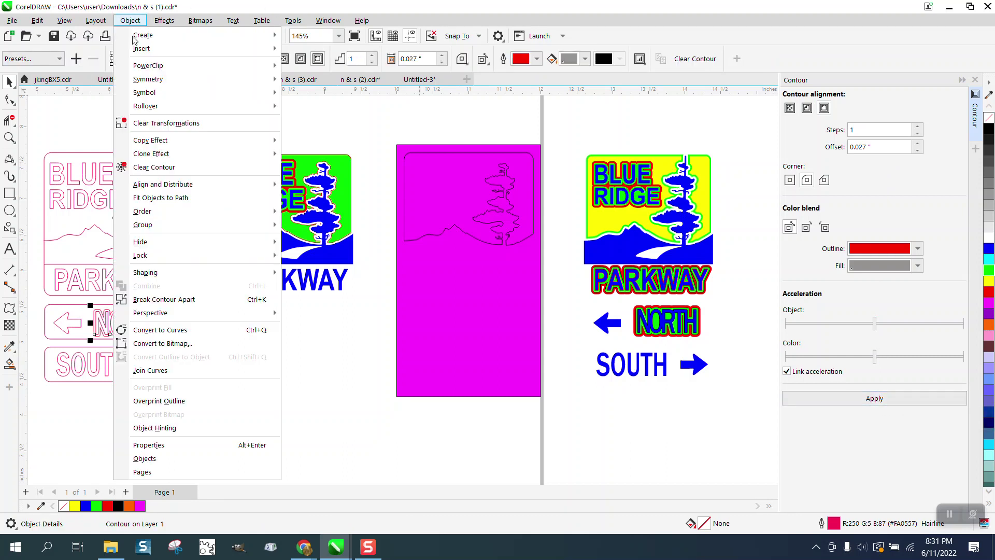
click(169, 302)
click(183, 266)
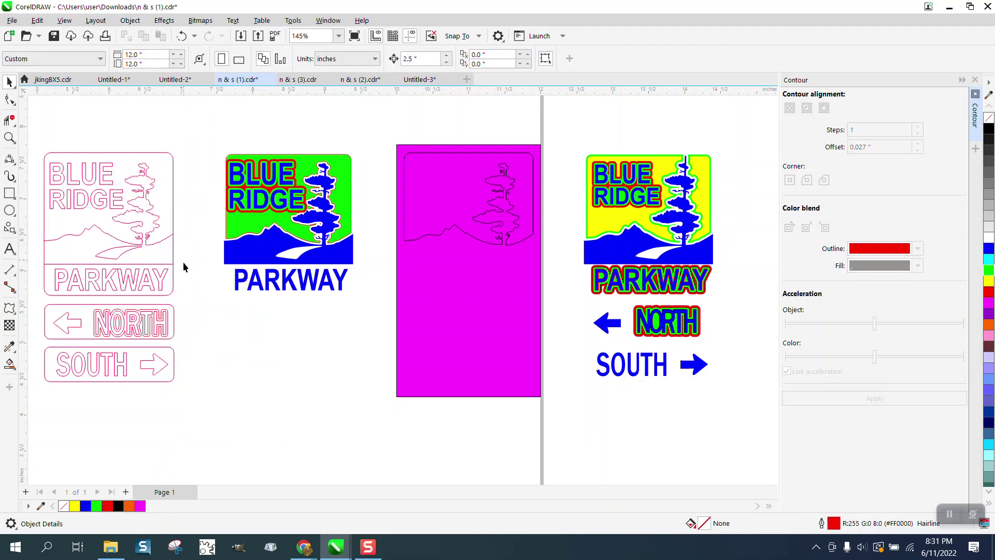
click(168, 314)
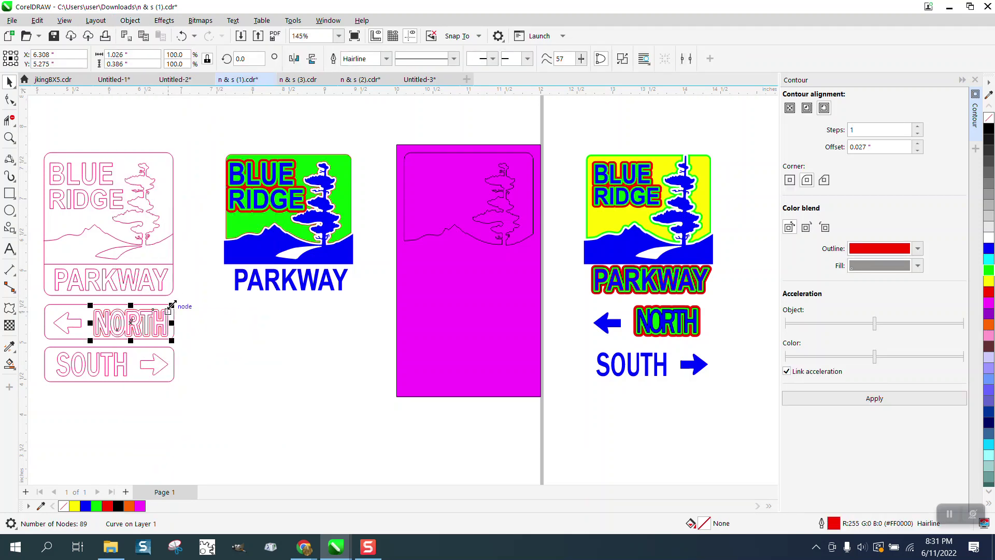
Step: Move the NORTH contour curve 2.5 inches right, below the rebuilt PARKWAY lettering, and break the curve apart
key(Right)
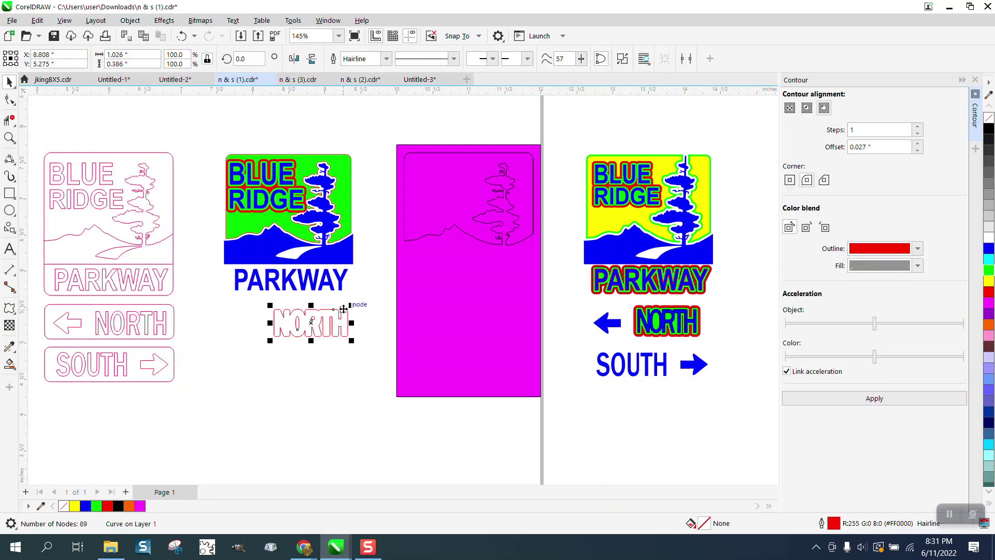
click(130, 21)
click(174, 300)
click(289, 314)
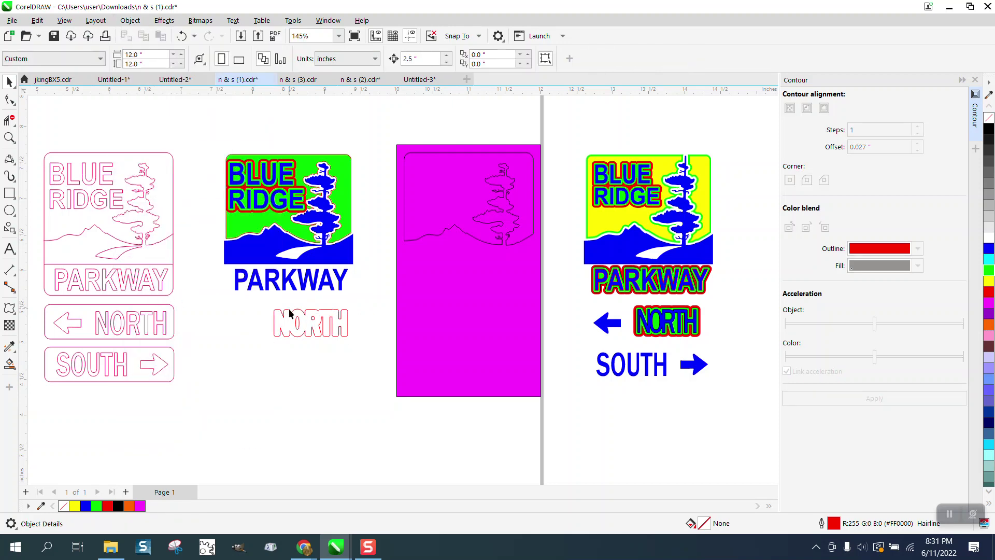
Step: Move the outer NORTH contour 2.5 inches down, away from its inner letter-hole curves, and delete those inner curves
click(289, 313)
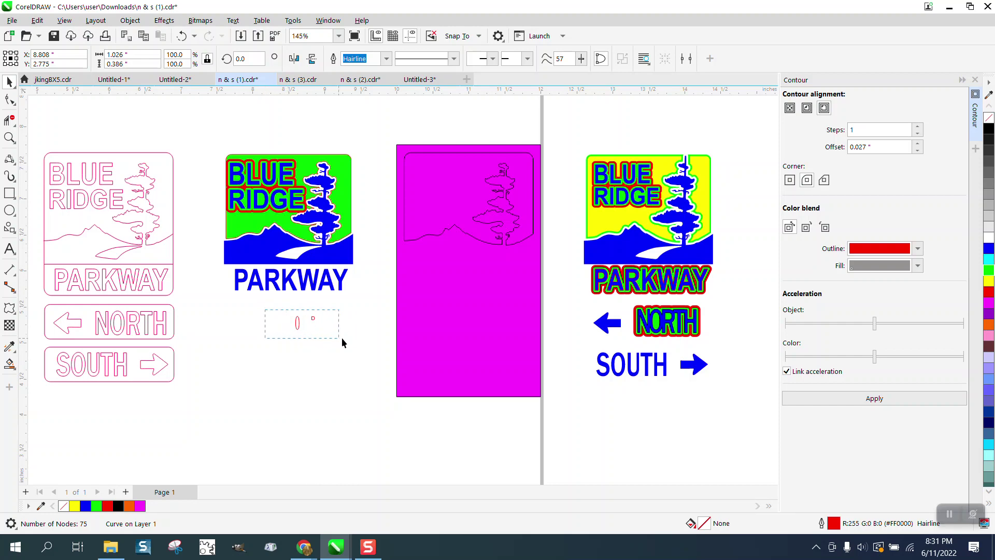
click(291, 408)
scroll(291, 409, down, 2)
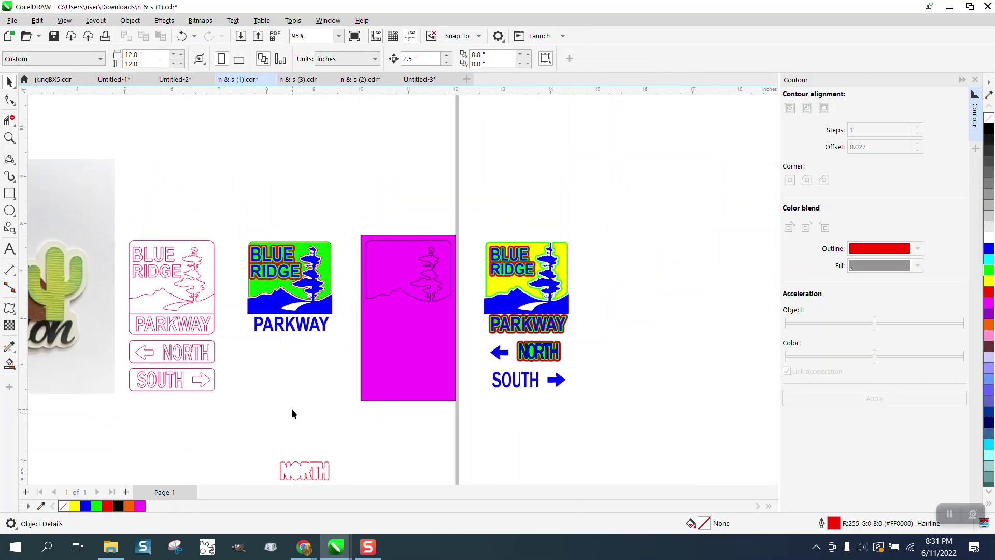
Step: Move the outer NORTH contour 2.5 inches back up beneath PARKWAY and fill it green
click(302, 470)
key(ctrl+z)
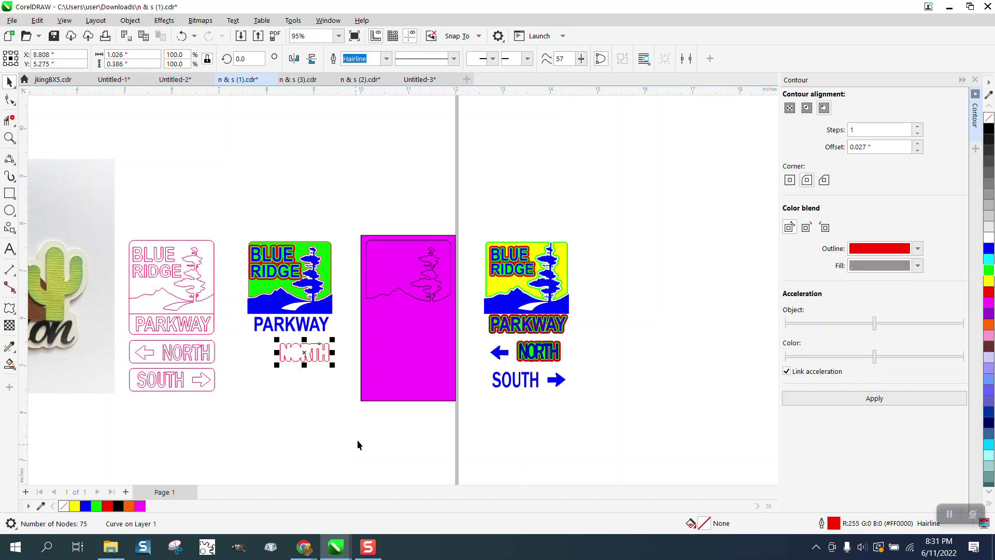
click(989, 270)
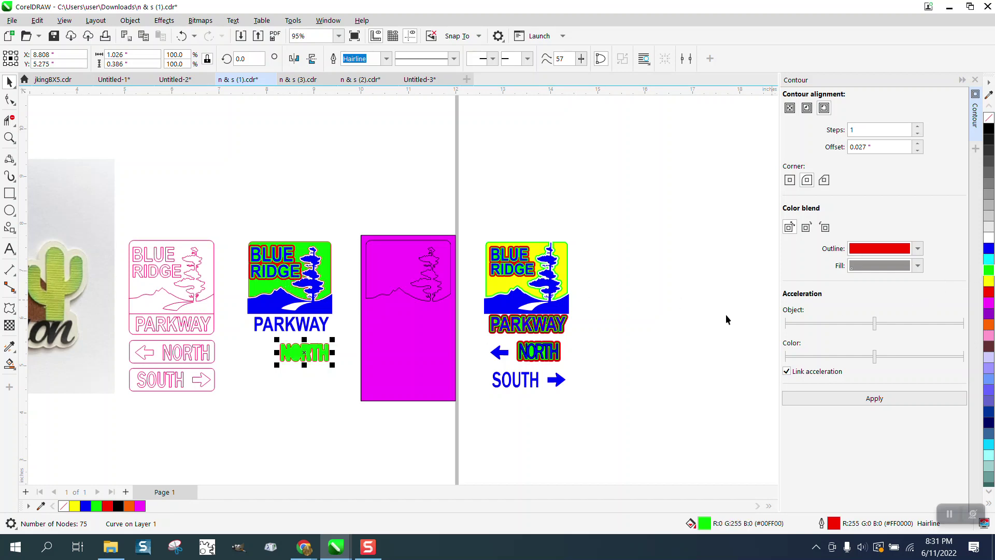
Step: Apply a one-step outside contour with a 0.05-inch offset to the original NORTH text
click(207, 345)
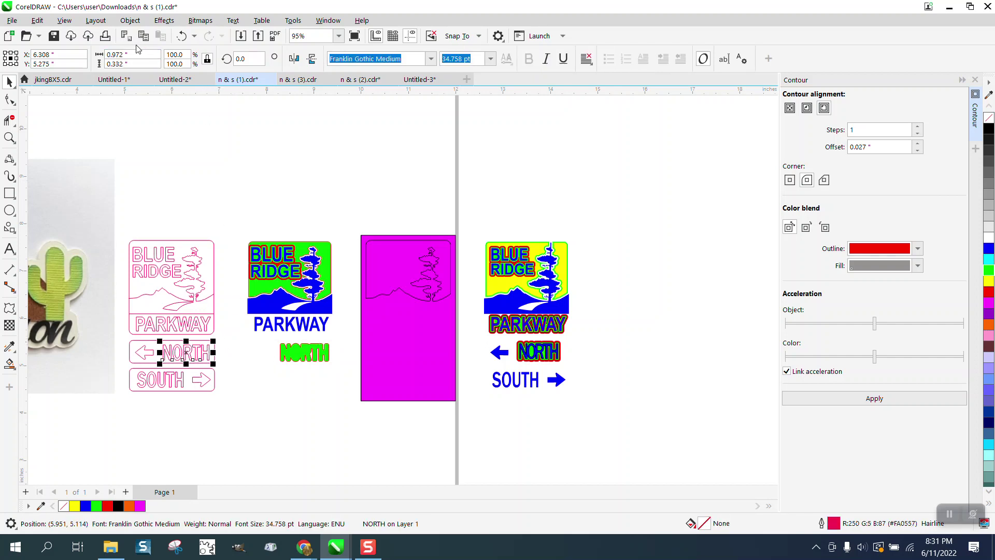
double_click(870, 146)
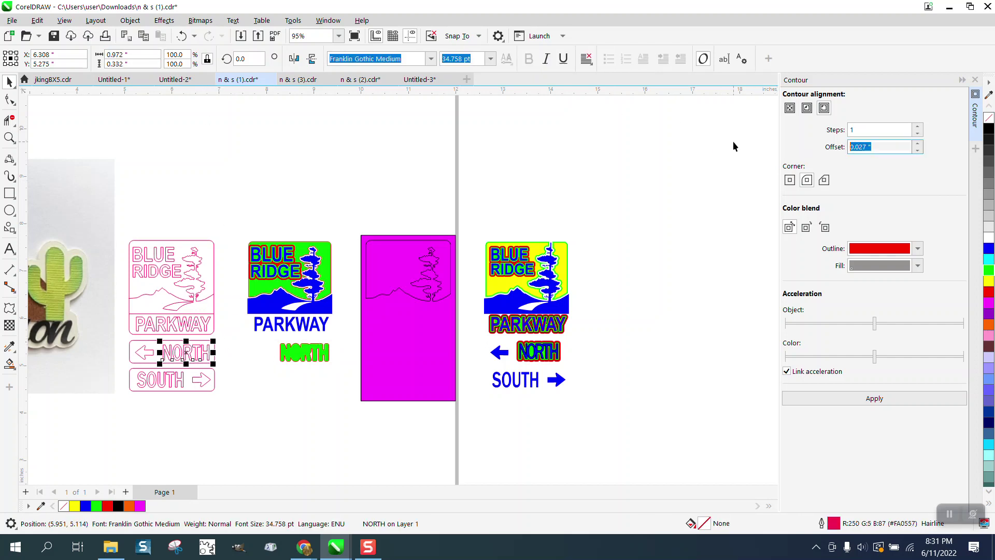
text(.05)
click(847, 398)
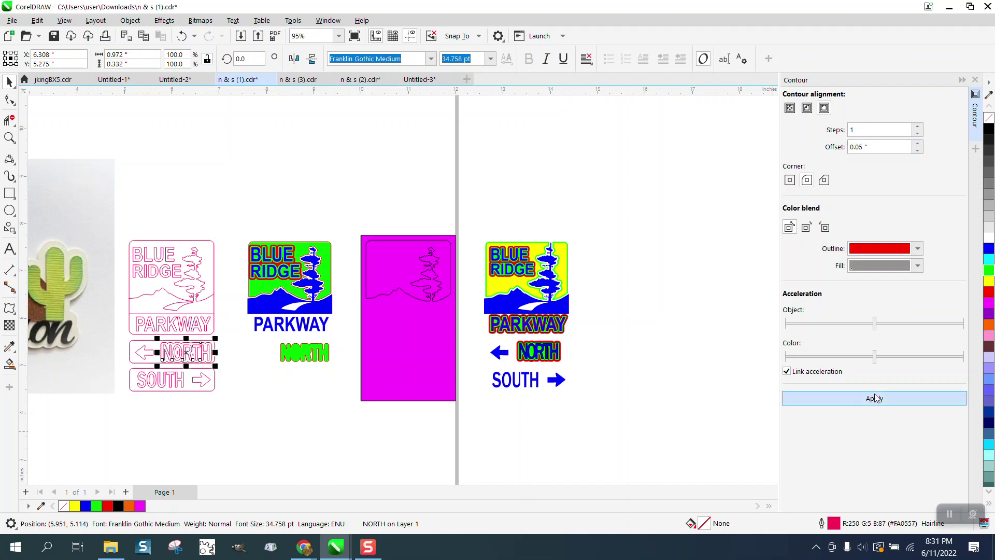
click(136, 22)
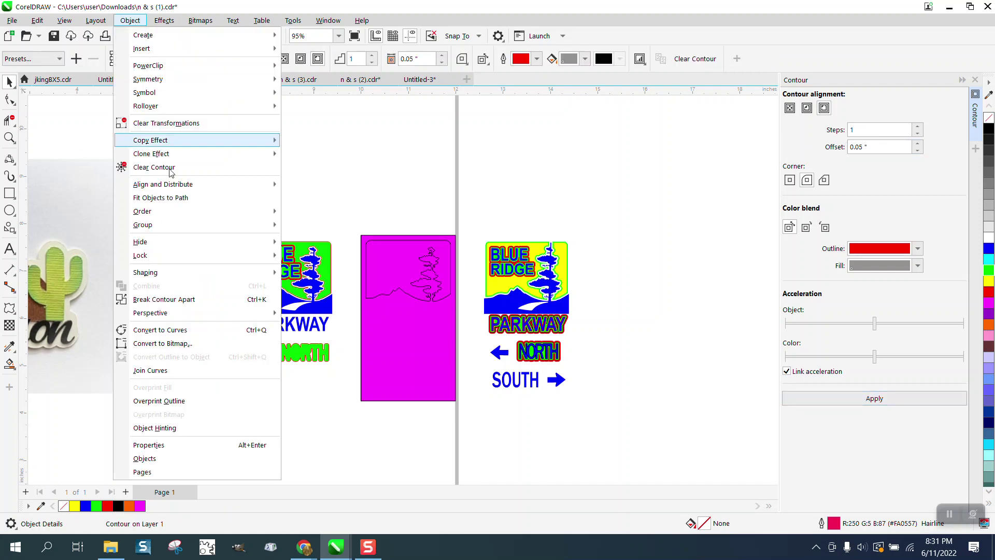
click(185, 299)
scroll(213, 209, down, 2)
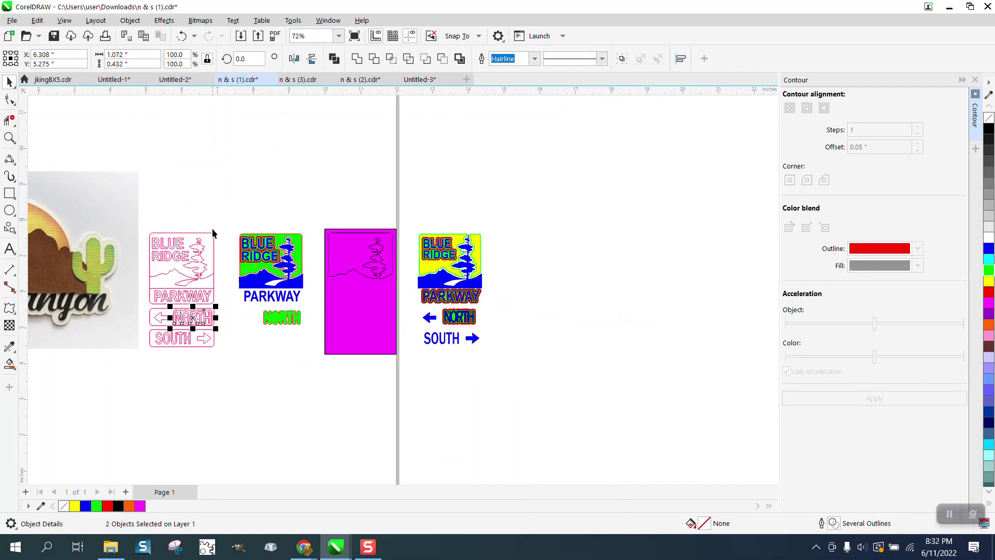
key(shift+Right)
key(shift+Down)
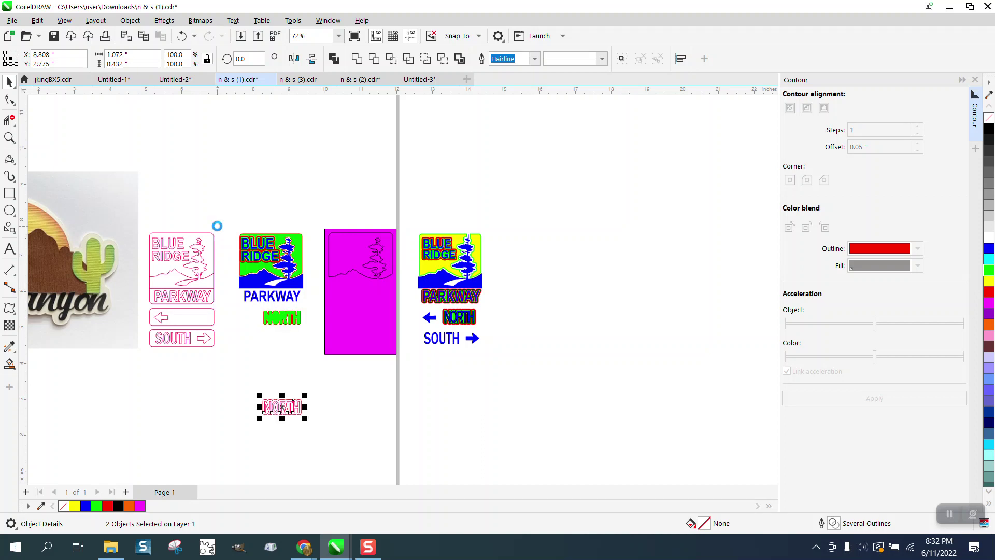
click(130, 20)
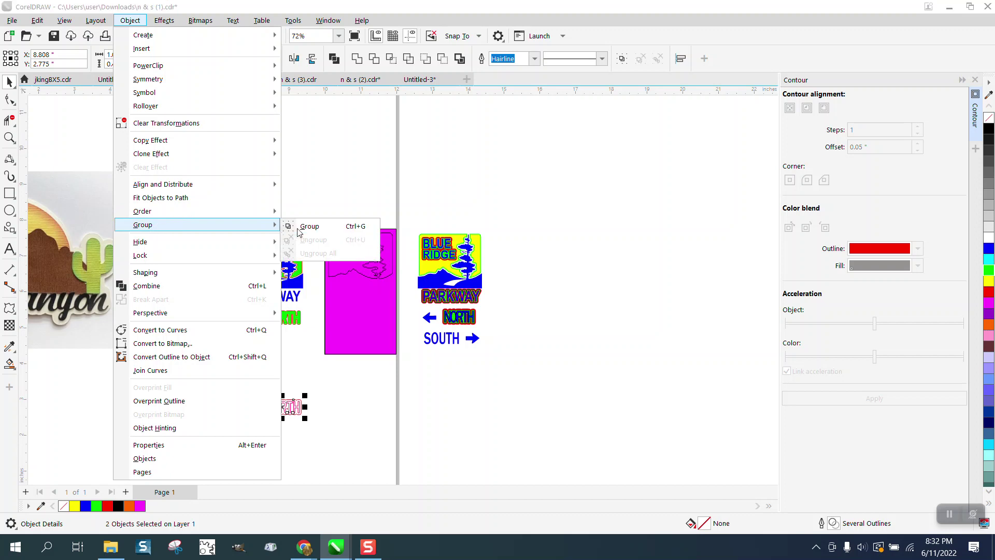
click(317, 195)
drag(245, 384, 358, 446)
click(130, 21)
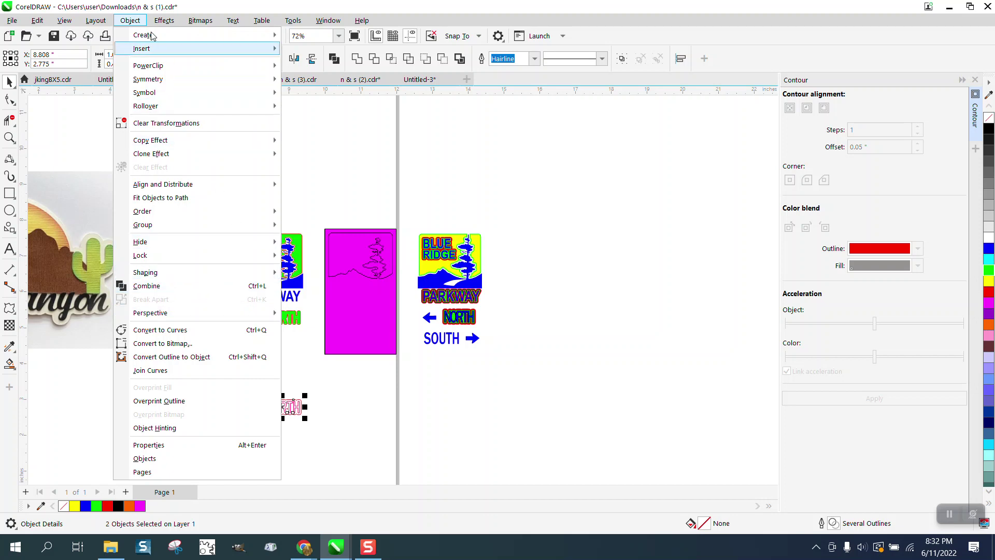
click(287, 115)
click(181, 36)
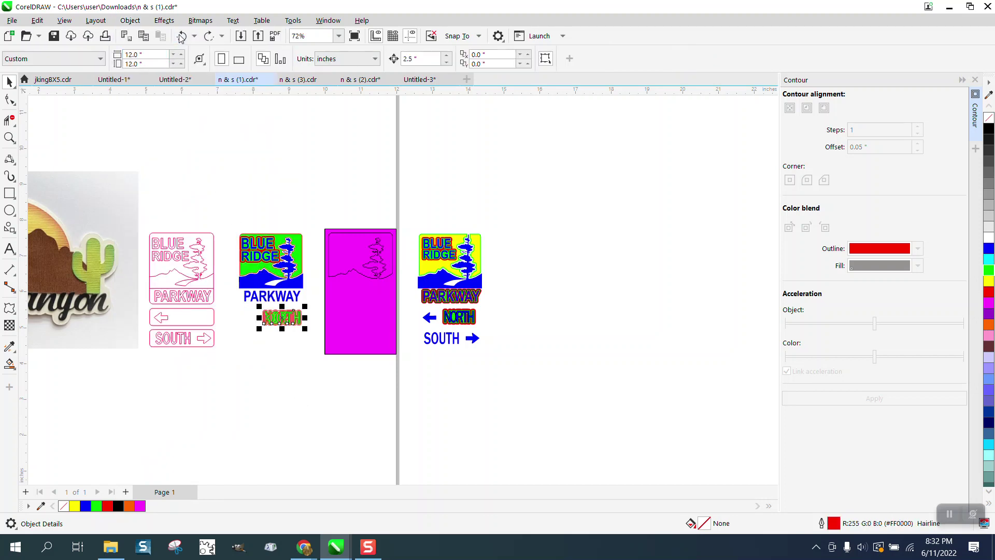
click(181, 36)
click(181, 35)
click(182, 36)
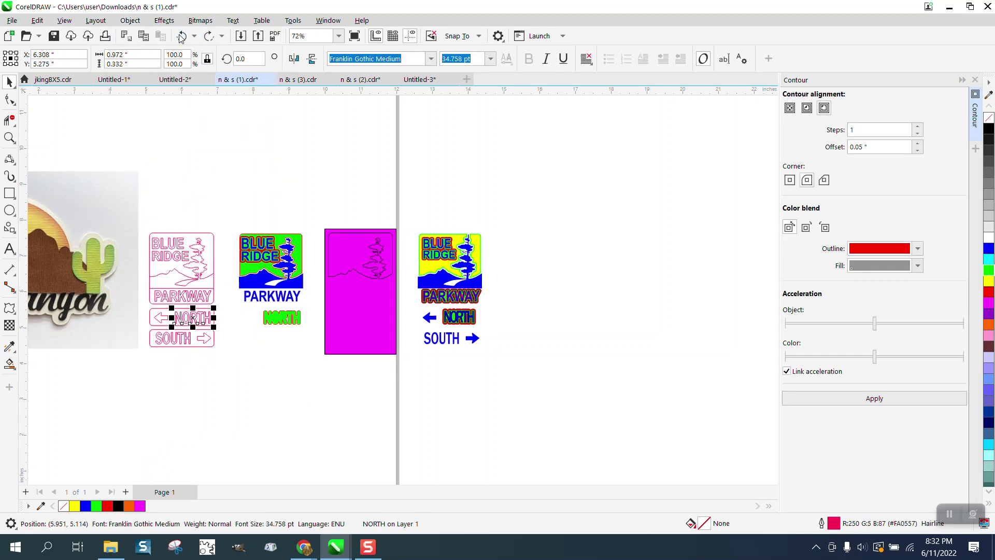
click(209, 36)
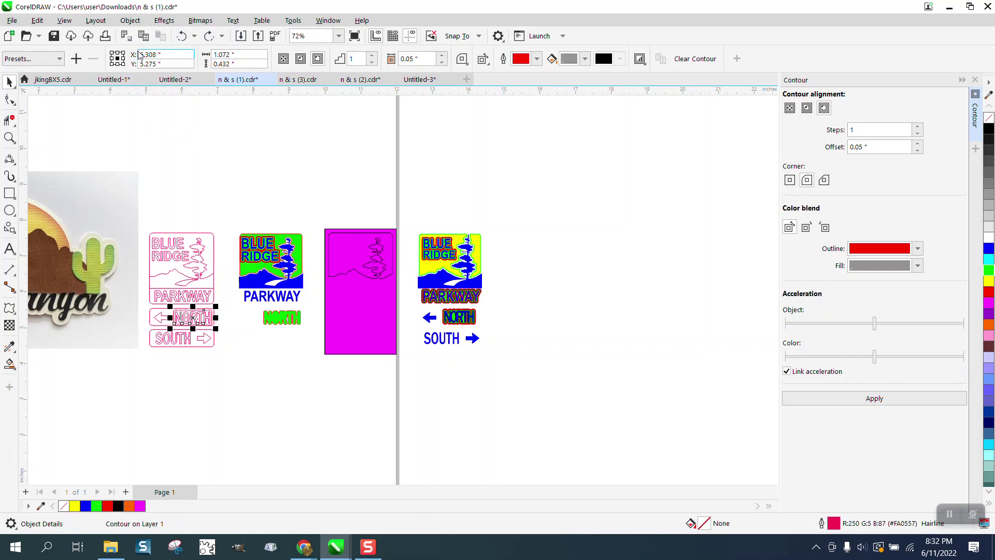
Step: Break the 0.05-inch contour apart from the NORTH text and move only the contour curve 2.5 inches right and 2.5 inches down
click(130, 20)
click(164, 299)
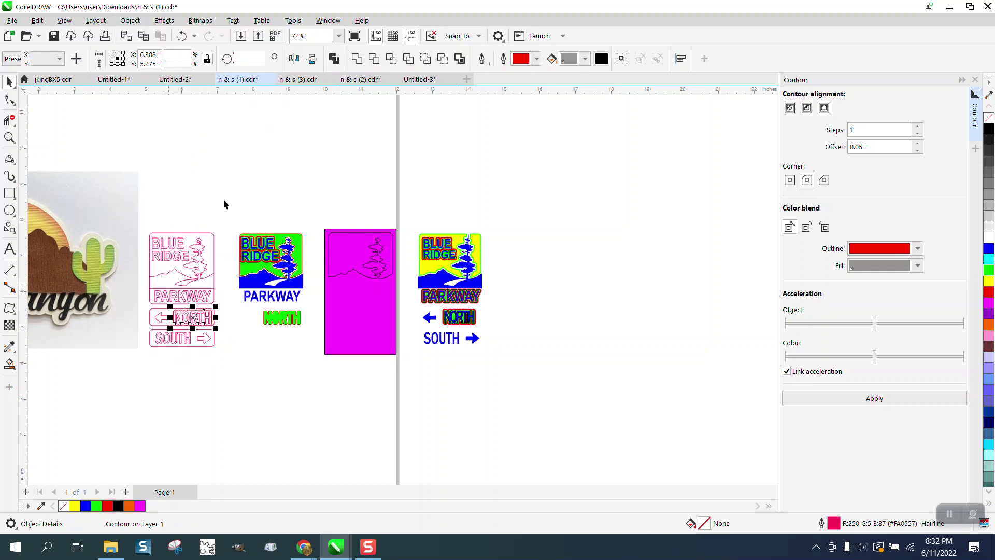
click(206, 309)
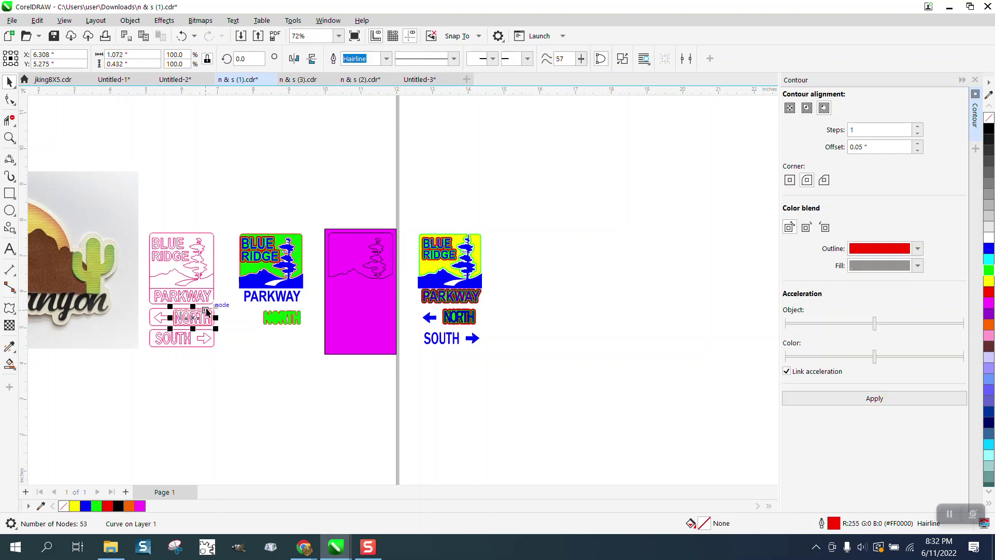
key(Right)
key(Down)
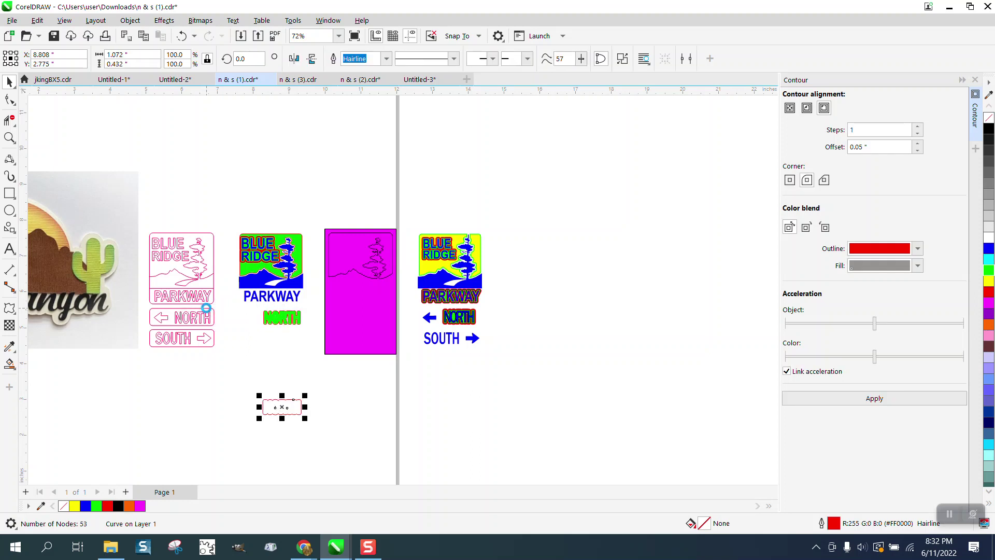
Step: Break the moved contour curve apart and delete the two small inner slivers inside its outline
click(9, 137)
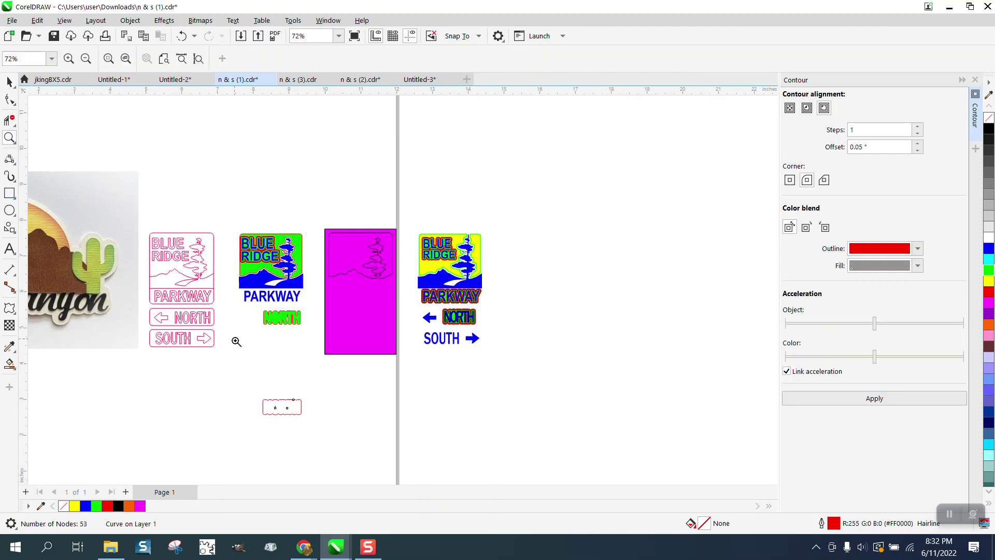
drag(240, 396, 344, 444)
key(space)
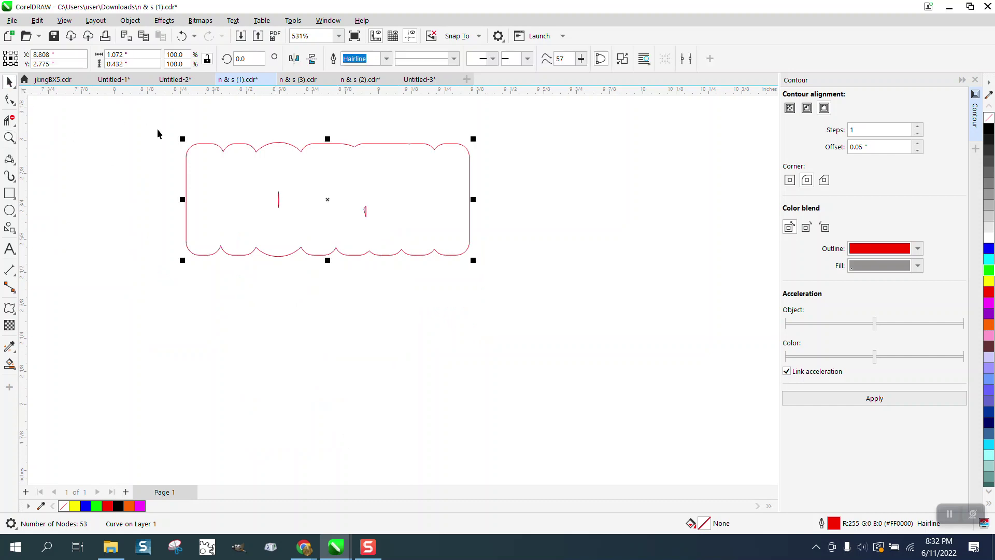
click(130, 20)
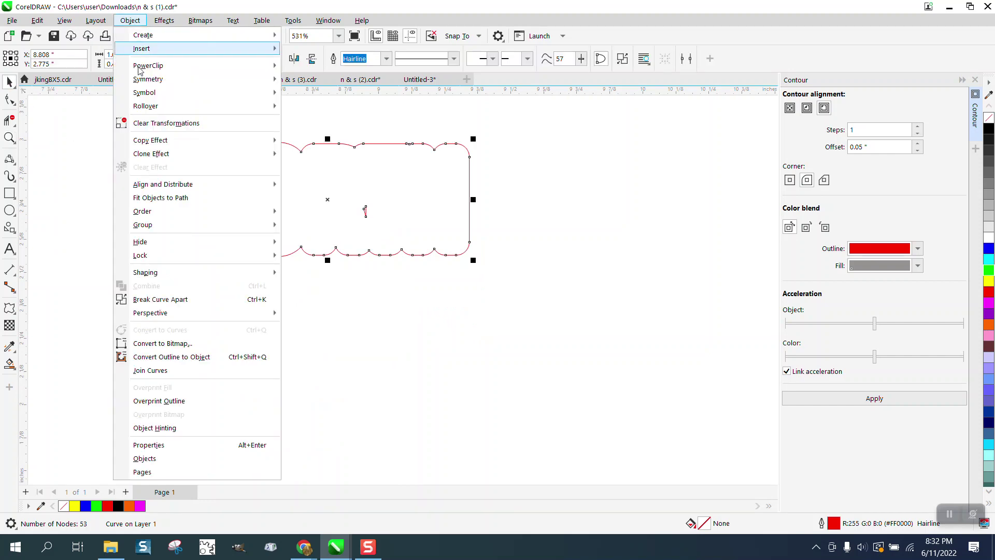
click(161, 299)
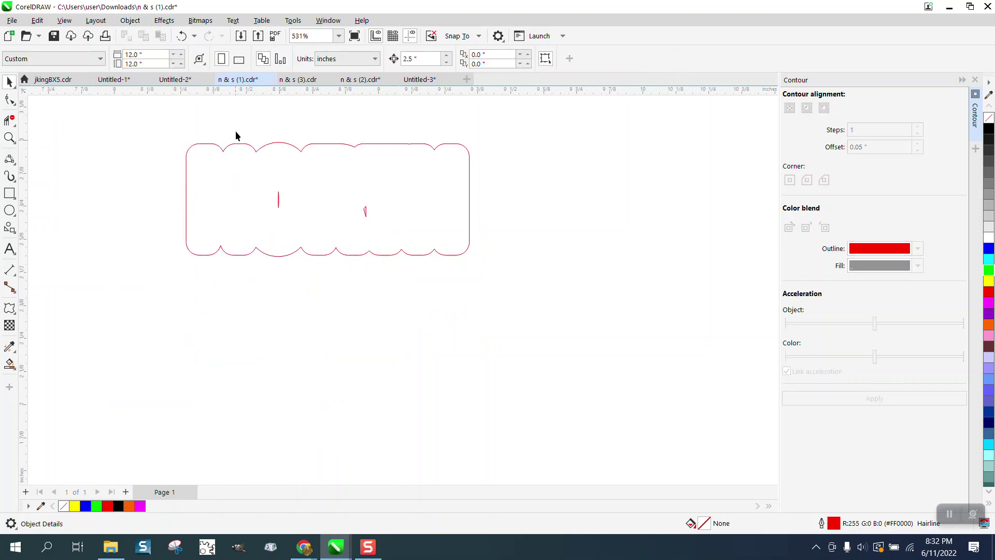
drag(384, 238, 386, 238)
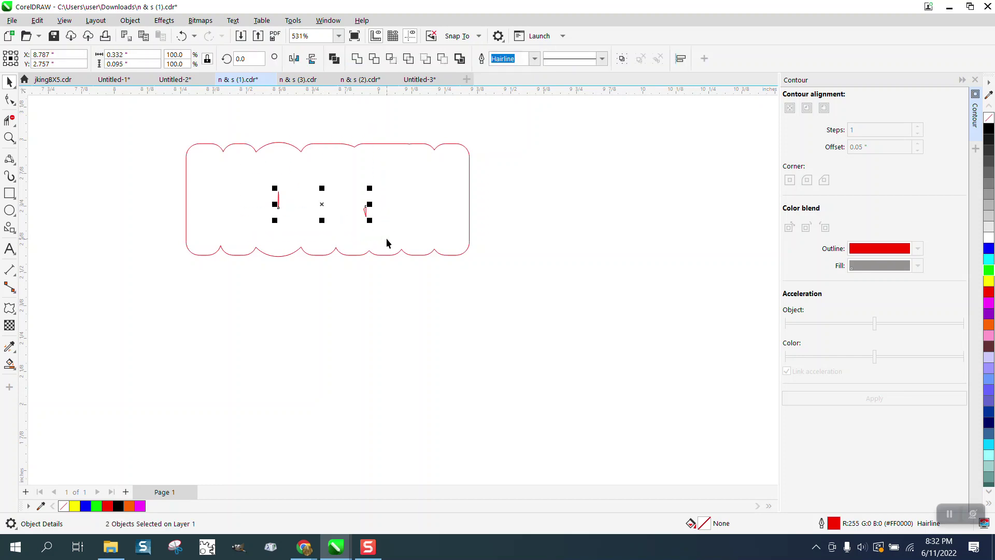
key(Delete)
Step: Fill the remaining scalloped outer contour shape with red
scroll(383, 285, down, 2)
scroll(381, 299, down, 3)
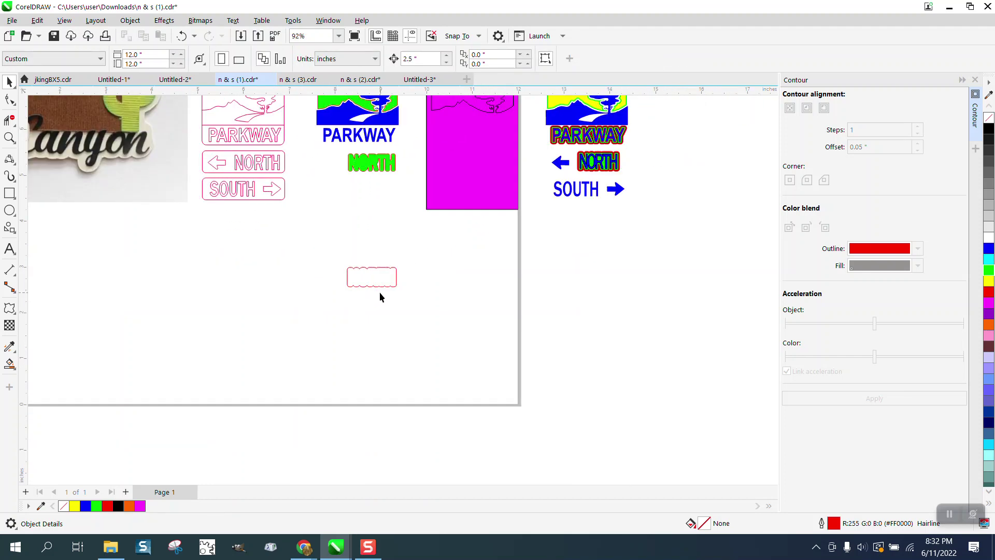
scroll(380, 280, down, 1)
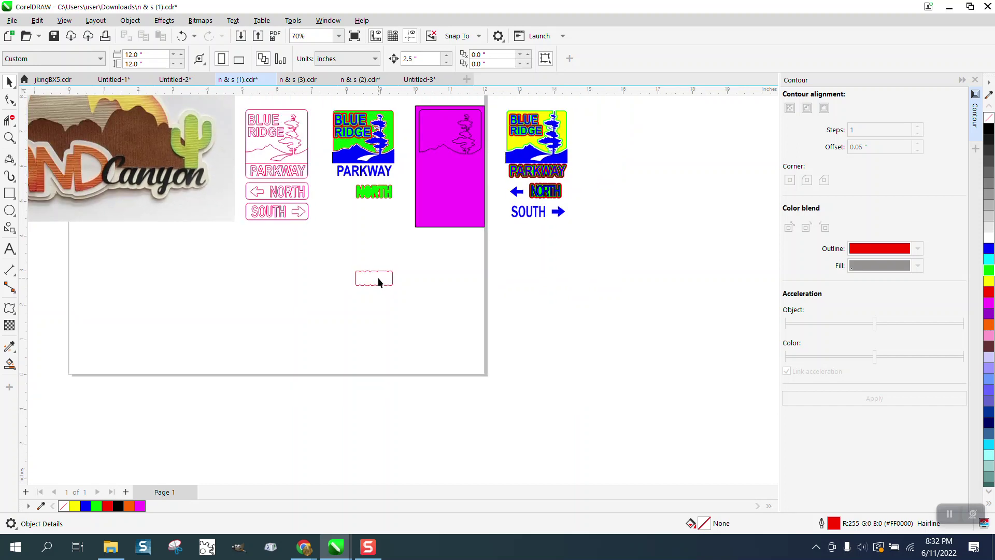
click(378, 282)
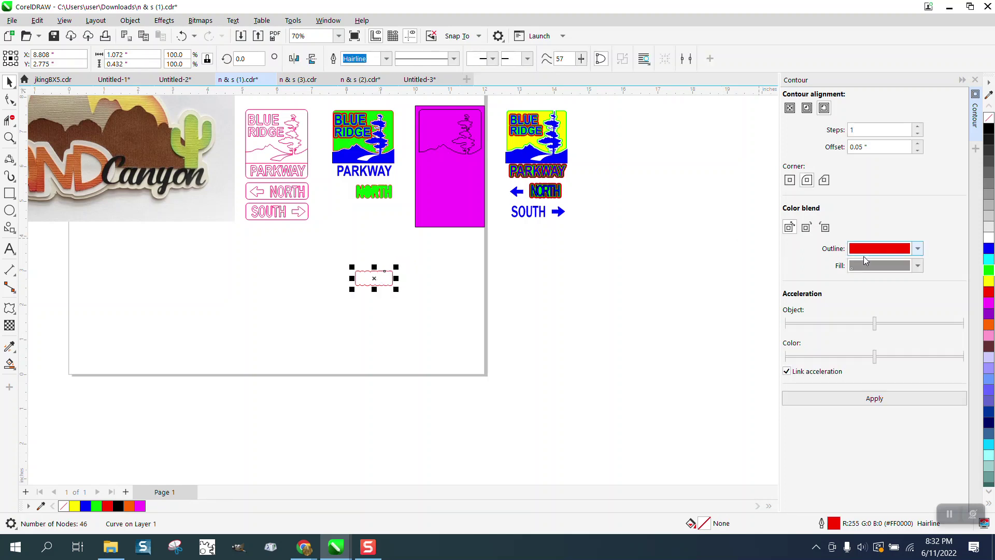
click(989, 295)
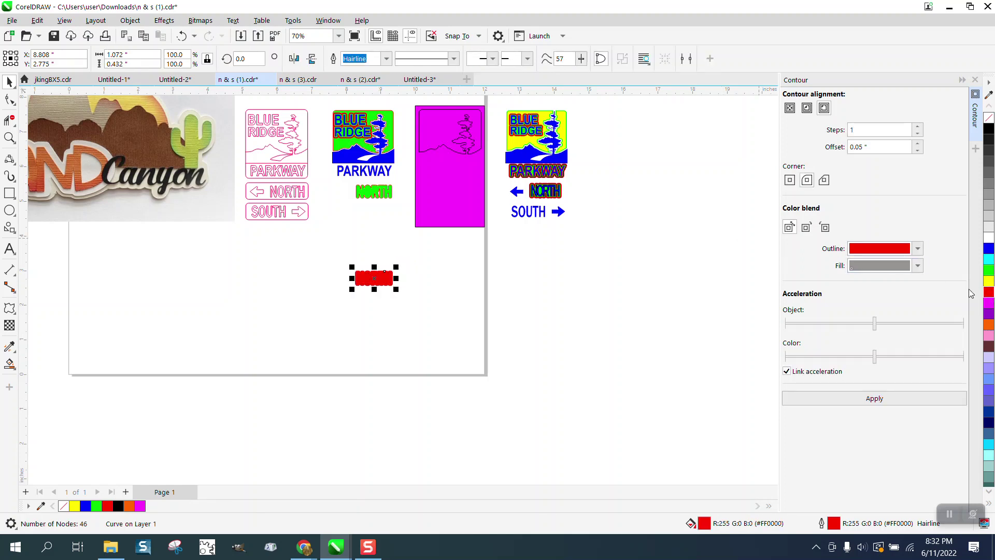
Step: Move the red contour shape 2.5 inches up onto the green NORTH shape and send it to the back of the page
key(Up)
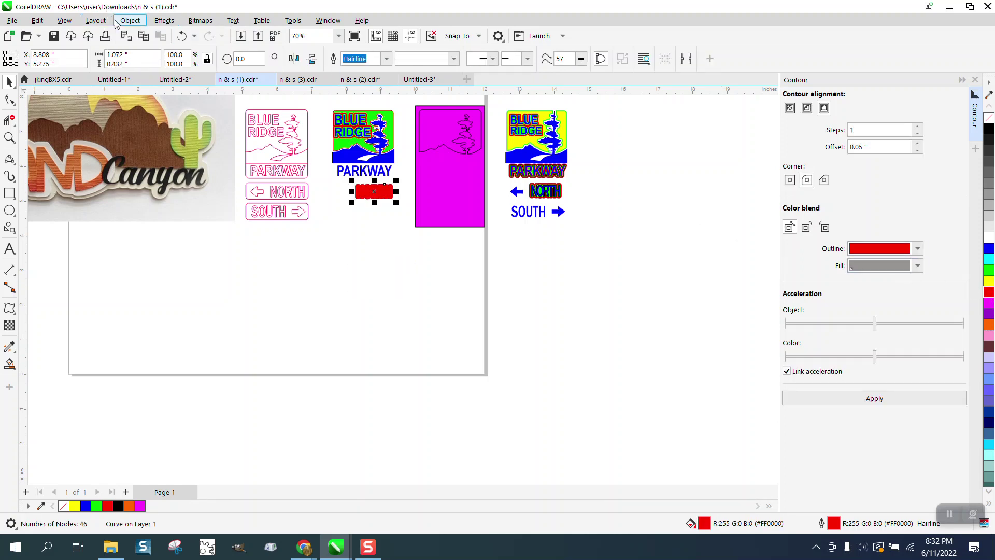
click(130, 20)
mouse_move(152, 212)
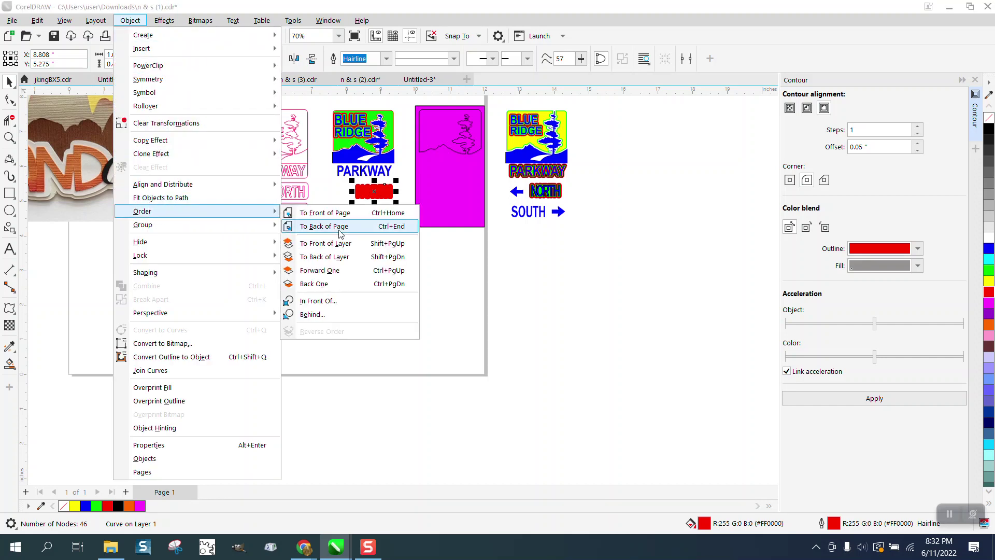
click(336, 228)
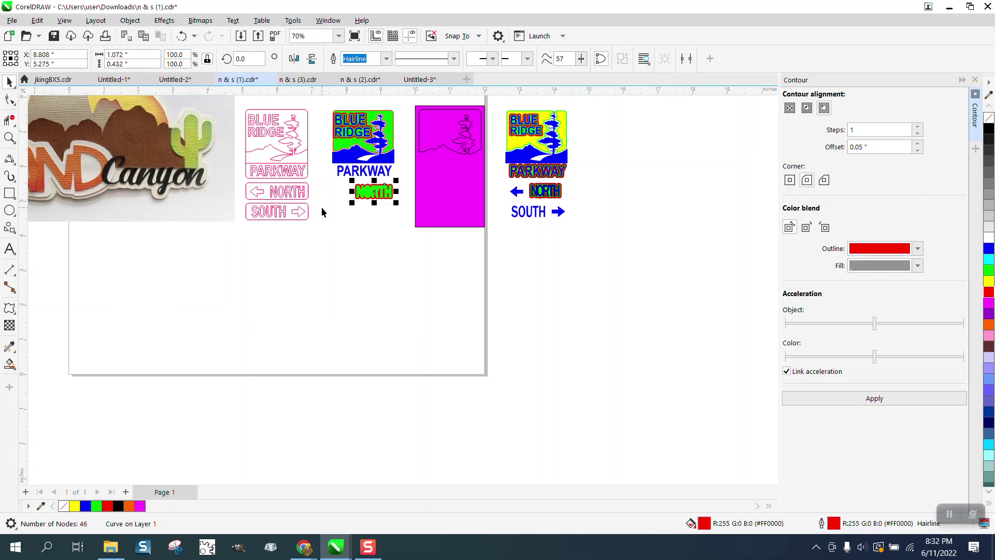
Step: Fill the original NORTH text blue and move it 2.5 inches right onto its green and red backing shapes
click(304, 192)
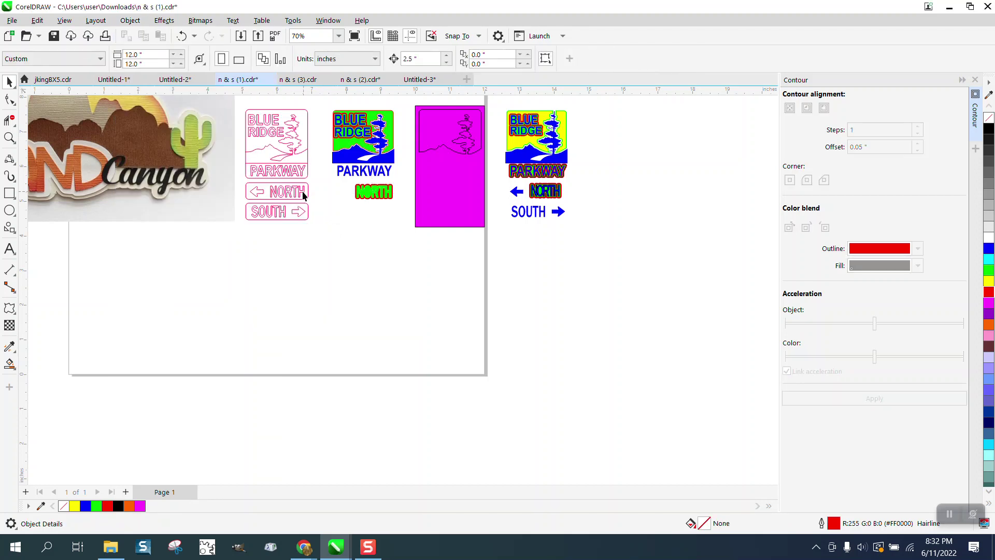
click(988, 249)
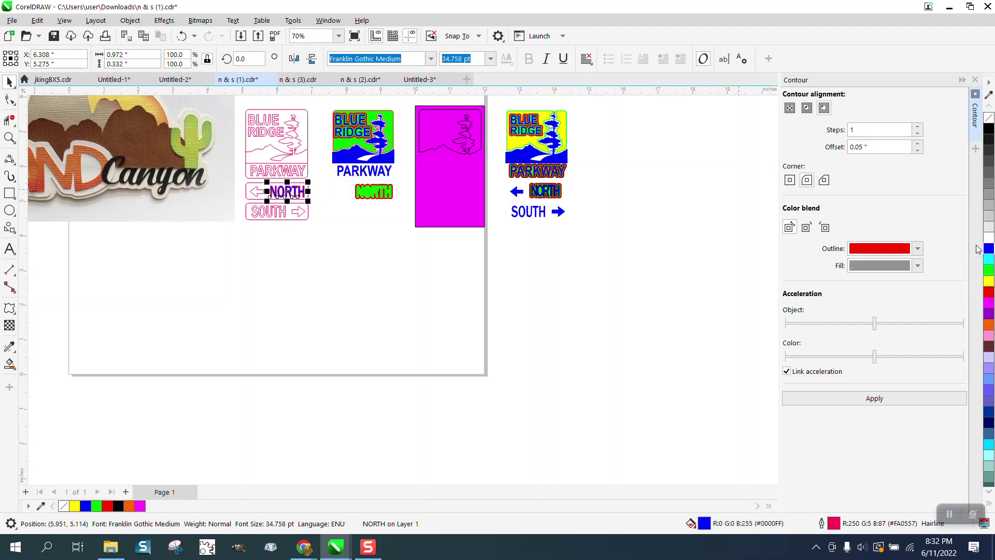
key(Right)
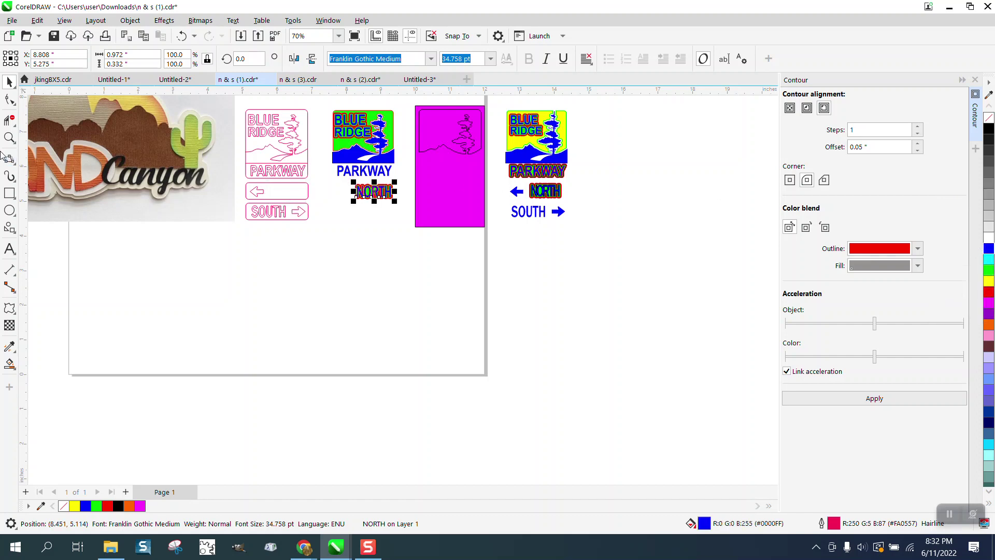
Step: Inspect the layered NORTH lettering up close and compare it with the neighbouring sign artwork
click(10, 137)
drag(351, 181, 448, 212)
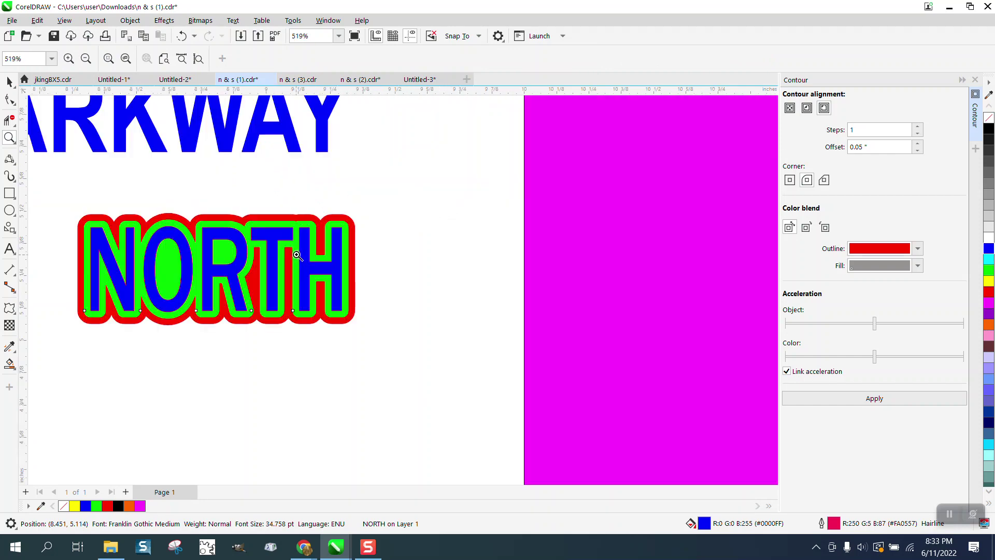
scroll(298, 252, down, 4)
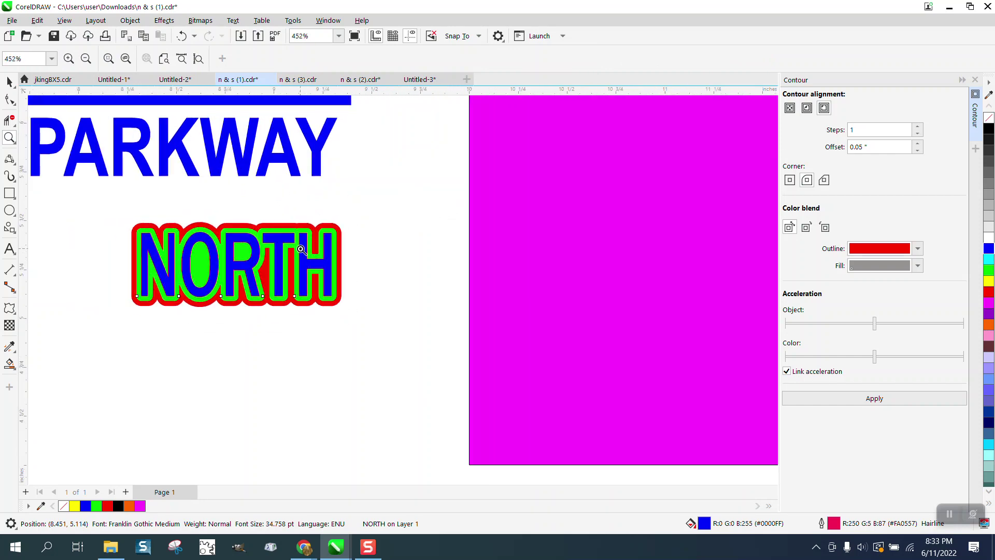
scroll(303, 244, down, 3)
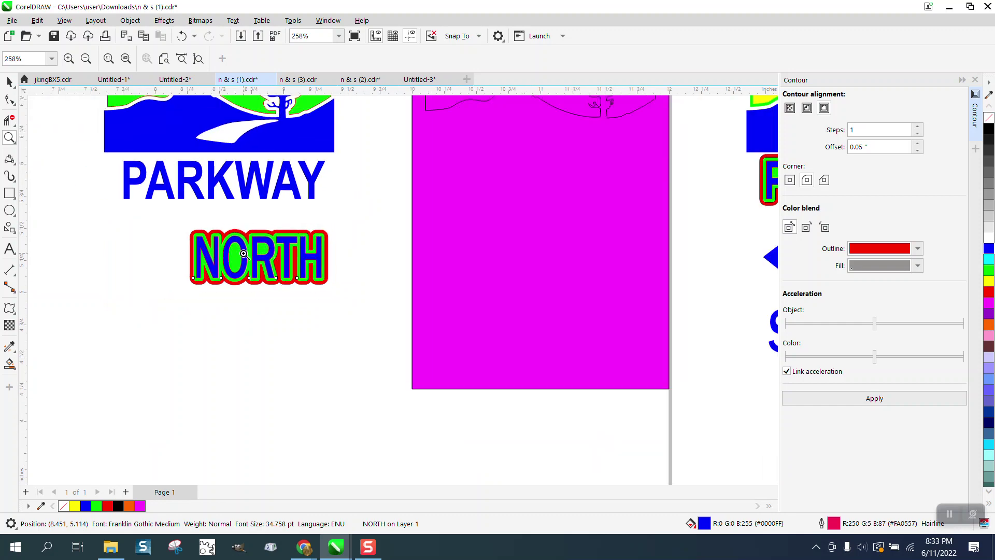
scroll(320, 246, down, 7)
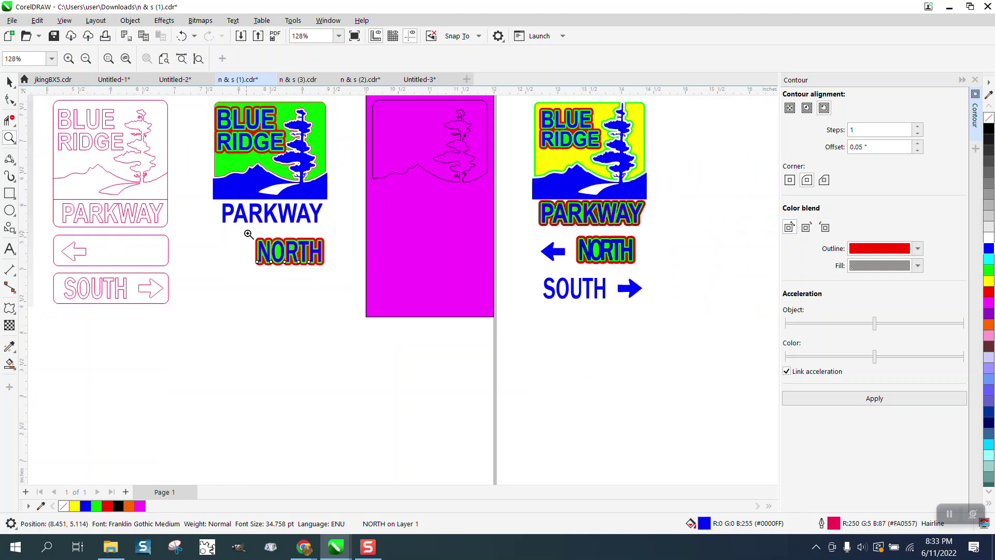
drag(248, 236, 338, 275)
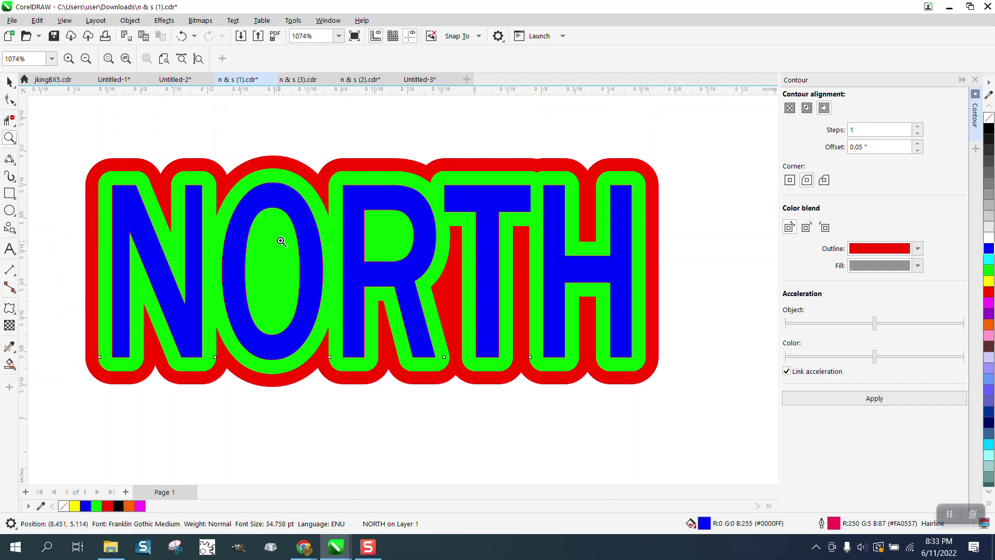
scroll(280, 218, down, 3)
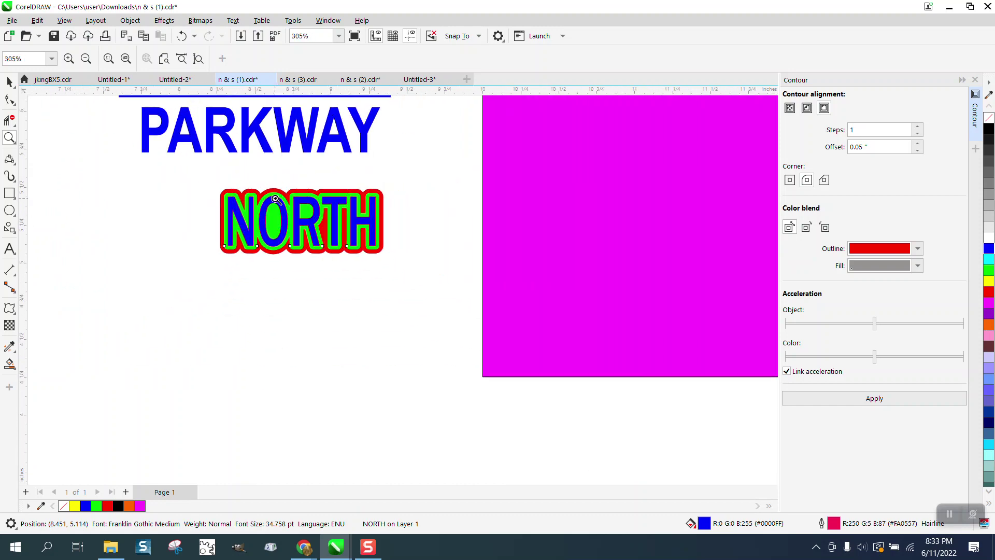
scroll(275, 199, down, 1)
scroll(331, 200, down, 1)
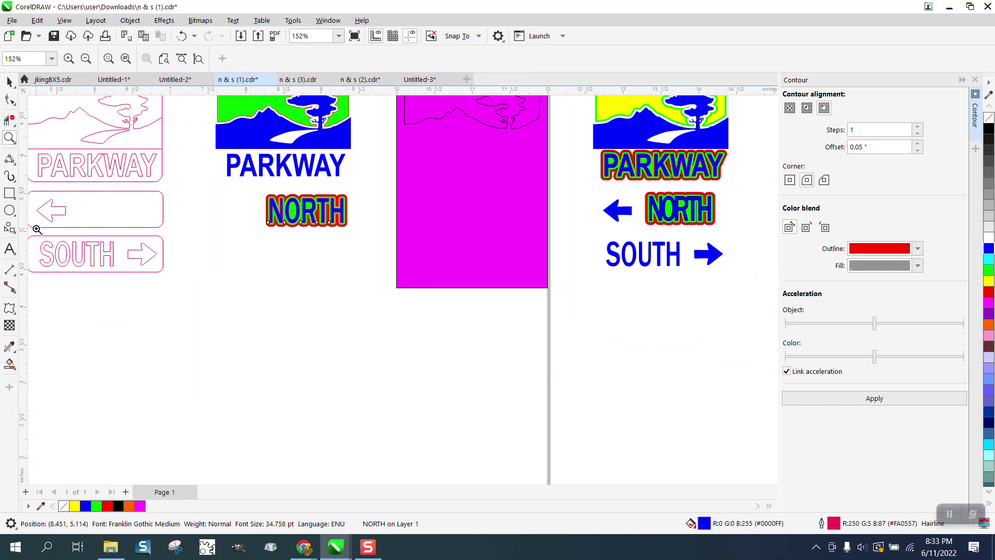
Step: Break the outlined SOUTH text in the lower sign panel apart into individual letters
drag(29, 228, 183, 282)
click(9, 81)
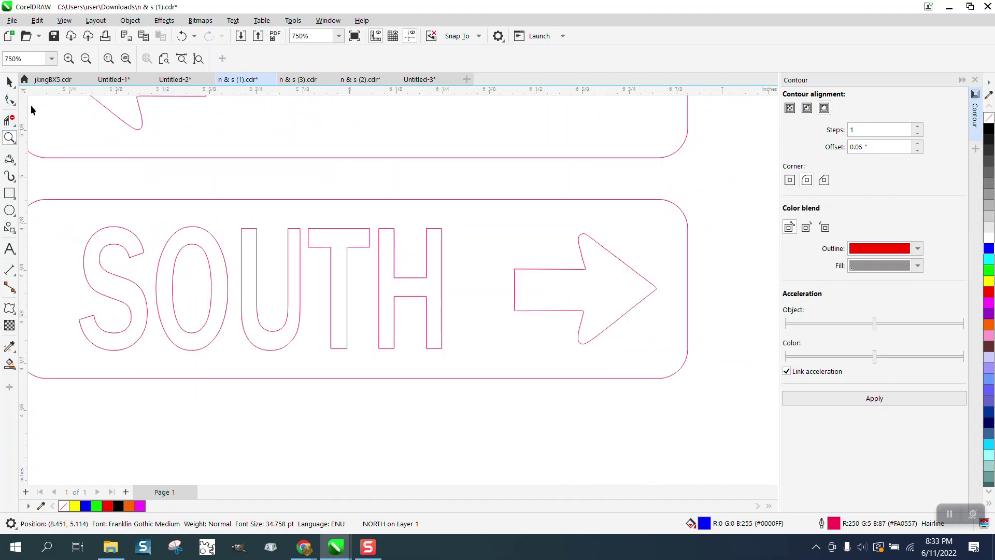
click(142, 244)
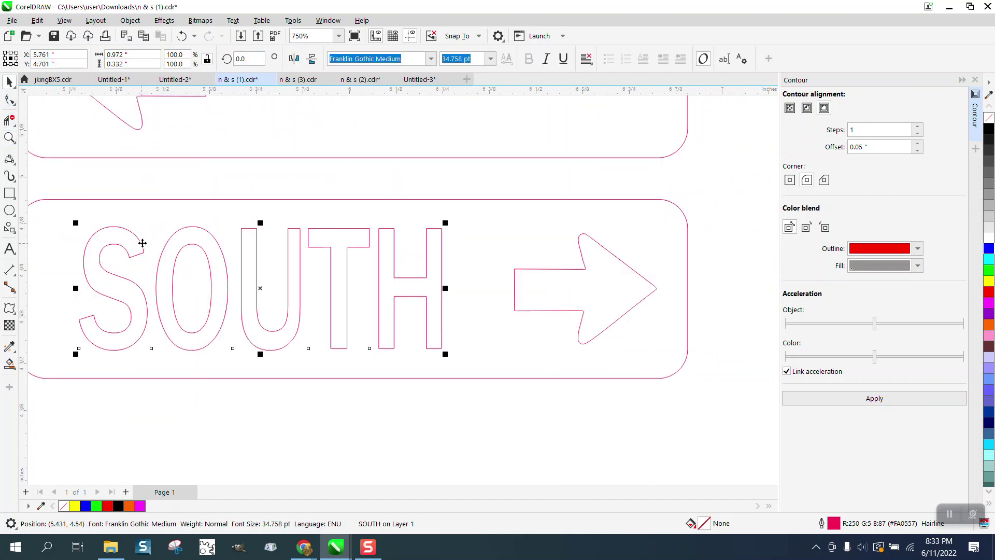
click(130, 20)
click(175, 300)
click(167, 172)
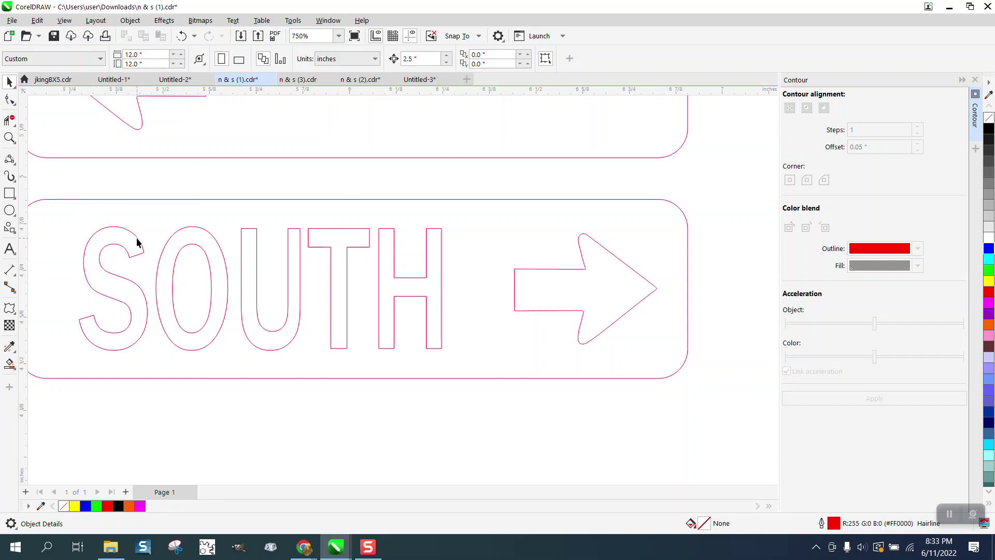
Step: Move the S slightly right and the U about 0.04 inches left so both overlap the O
click(138, 239)
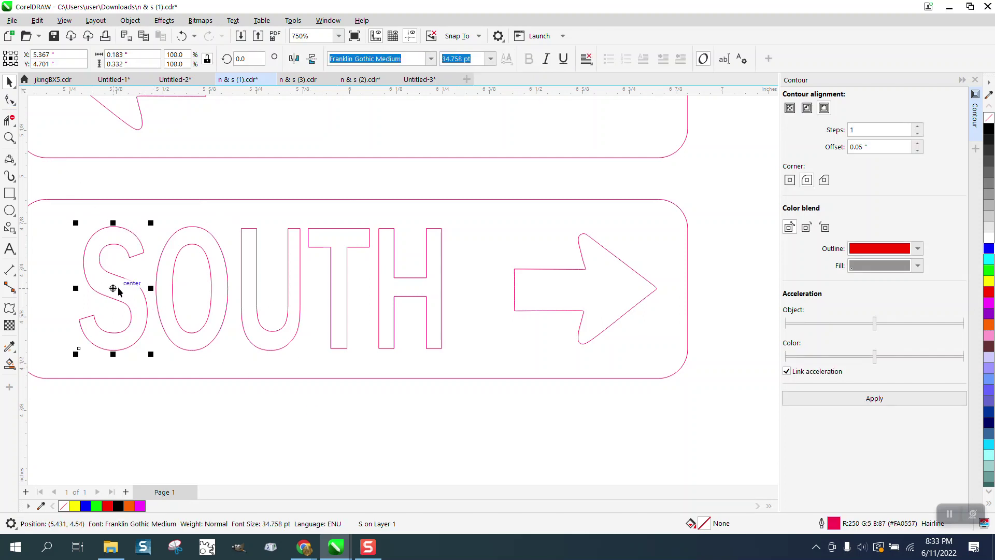
drag(116, 286, 126, 290)
click(240, 305)
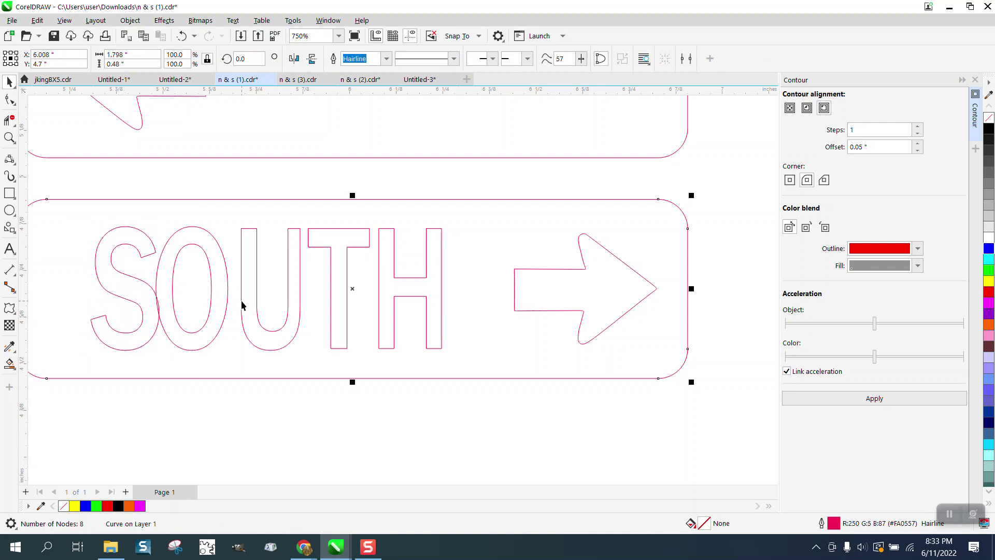
click(242, 301)
drag(267, 289, 253, 289)
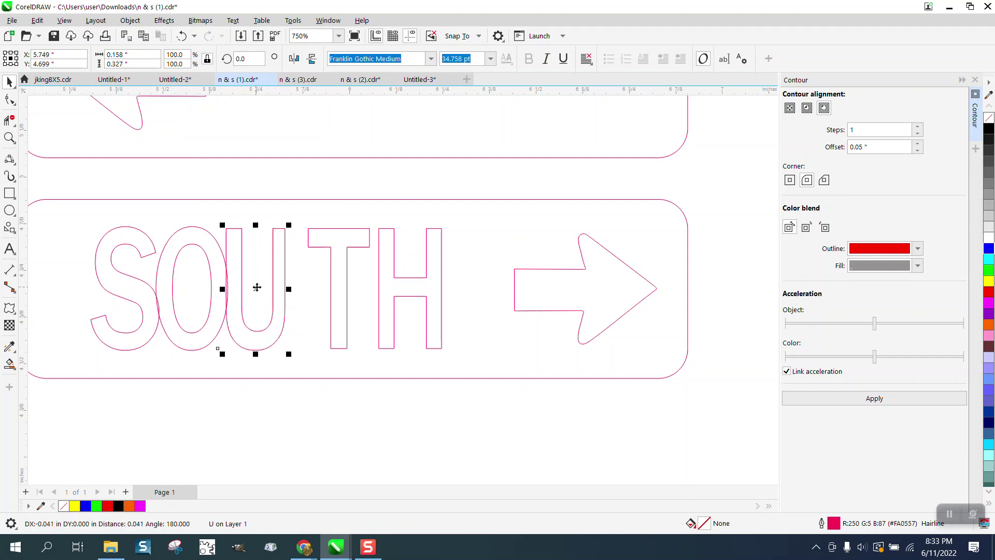
Step: Move the T left to overlap the U, and the H about 0.095 inches left to overlap the T
click(334, 290)
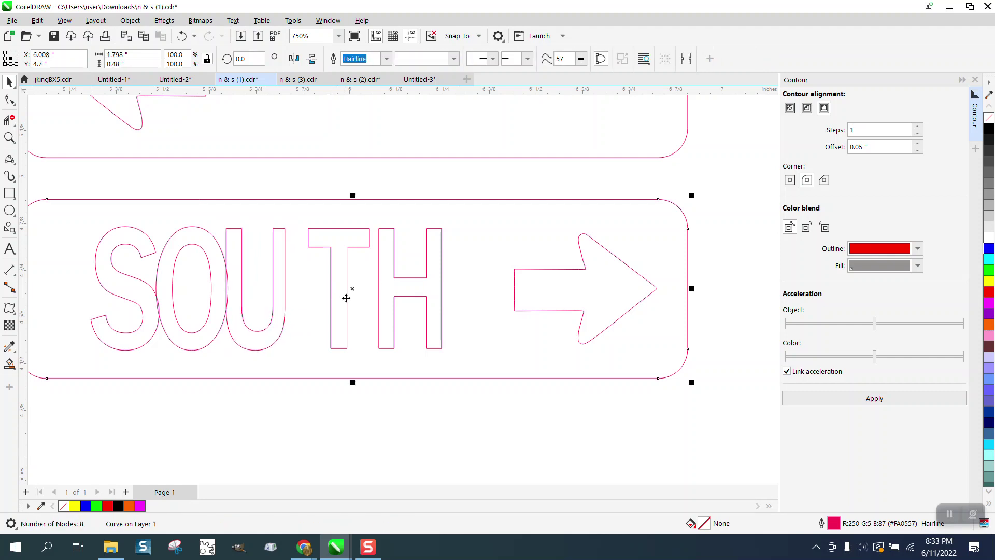
click(346, 299)
click(344, 301)
click(346, 310)
drag(296, 191, 374, 353)
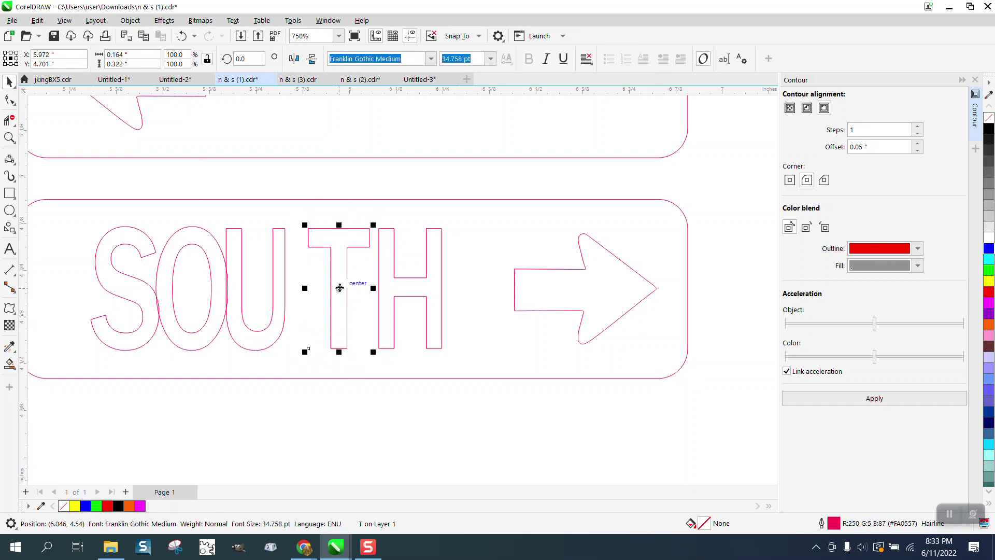
drag(339, 290, 314, 287)
click(380, 290)
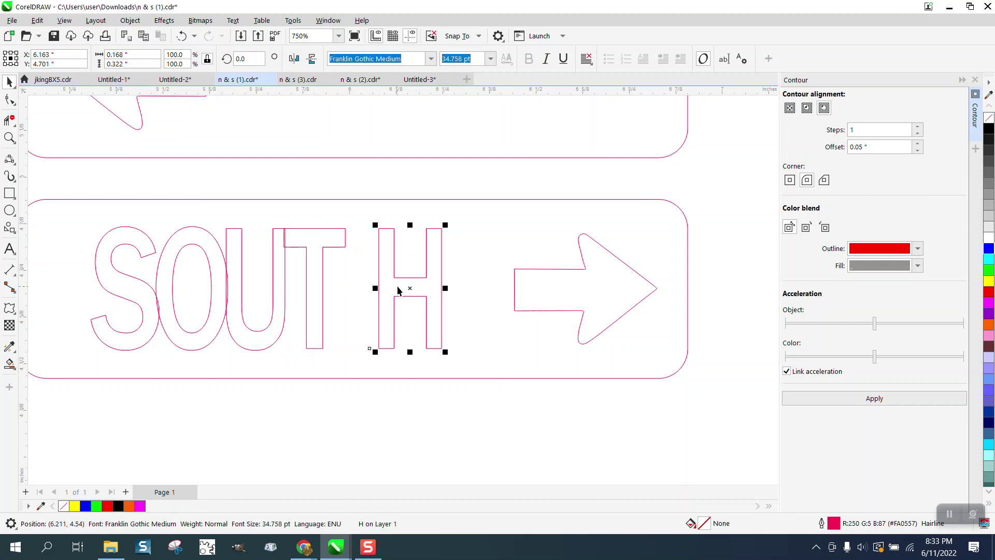
drag(408, 287, 375, 291)
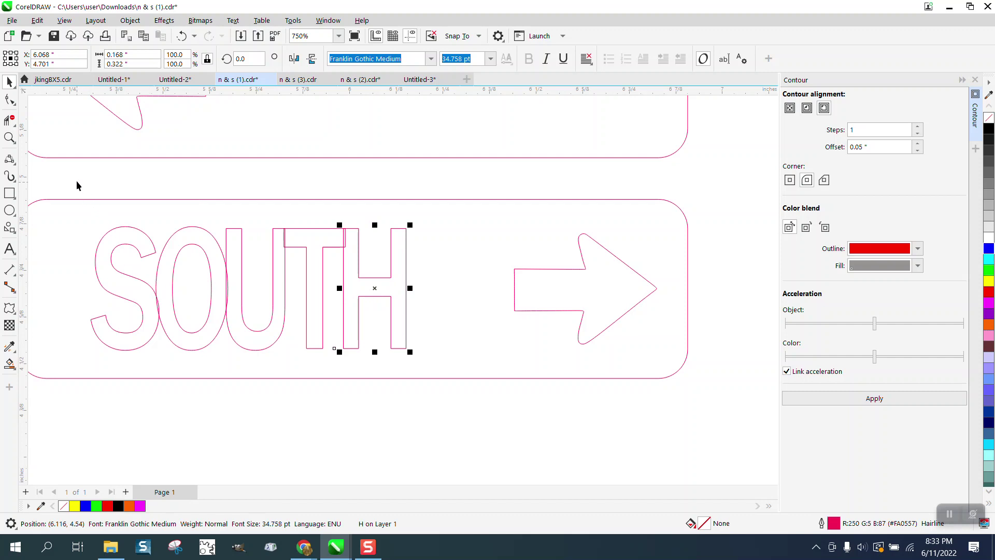
Step: Convert the five overlapping SOUTH letters to curves and weld them into one shape
drag(77, 184, 451, 404)
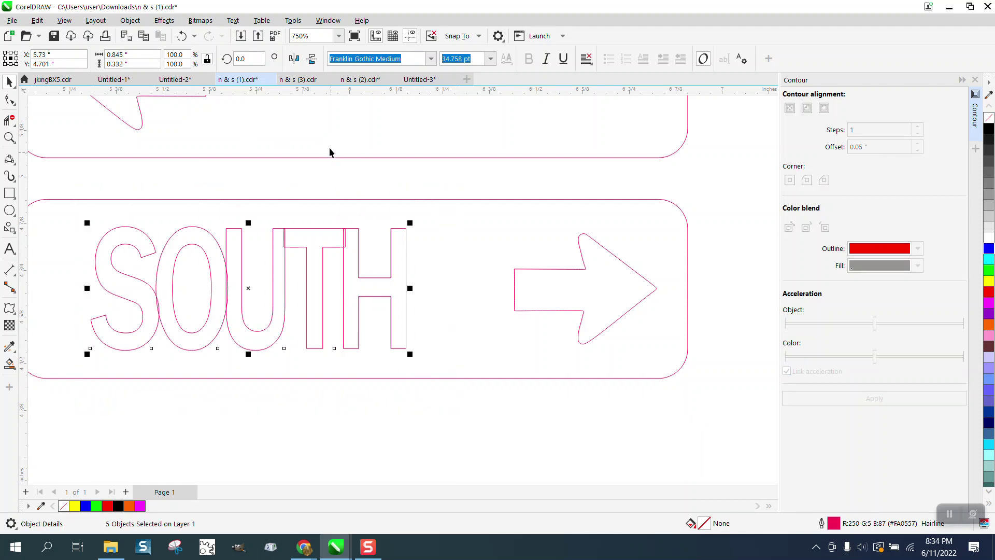
click(136, 23)
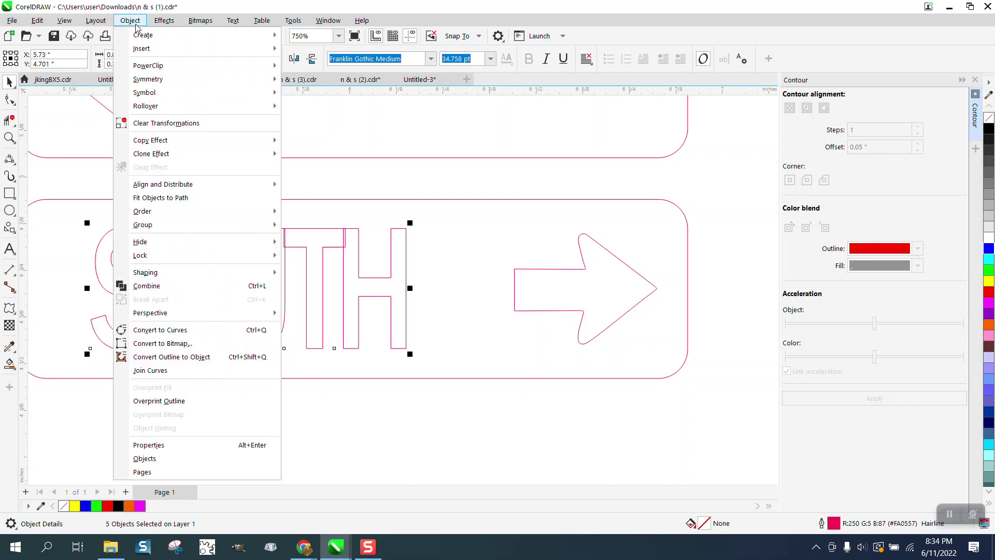
click(181, 329)
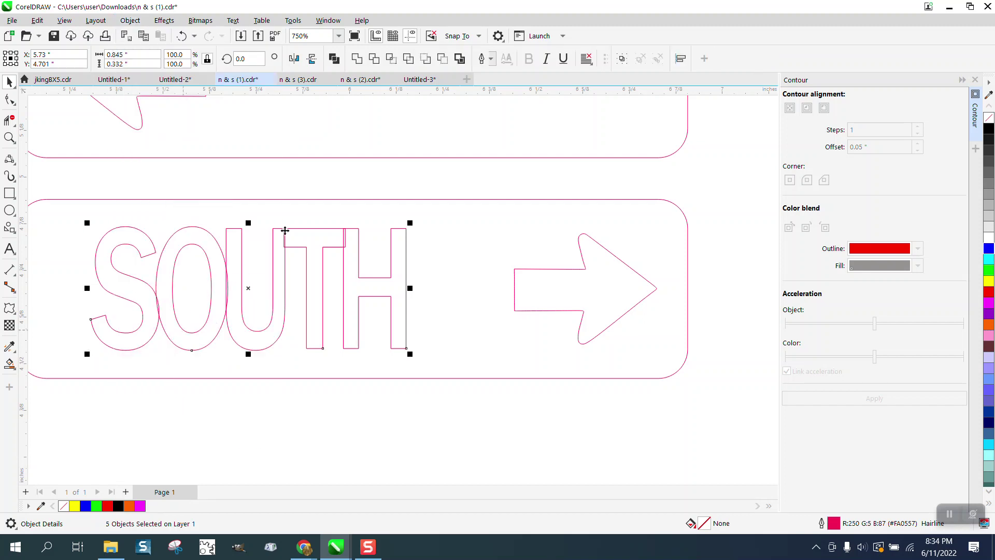
click(356, 58)
Step: Apply a two-step outside contour with a 0.027-inch offset to the welded SOUTH shape
scroll(443, 205, down, 3)
scroll(443, 204, down, 1)
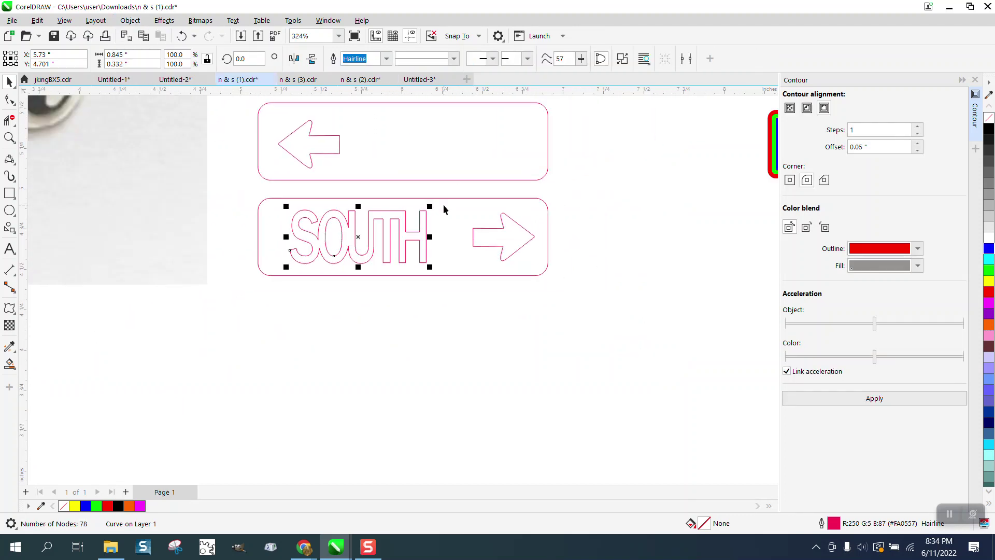
scroll(443, 205, down, 1)
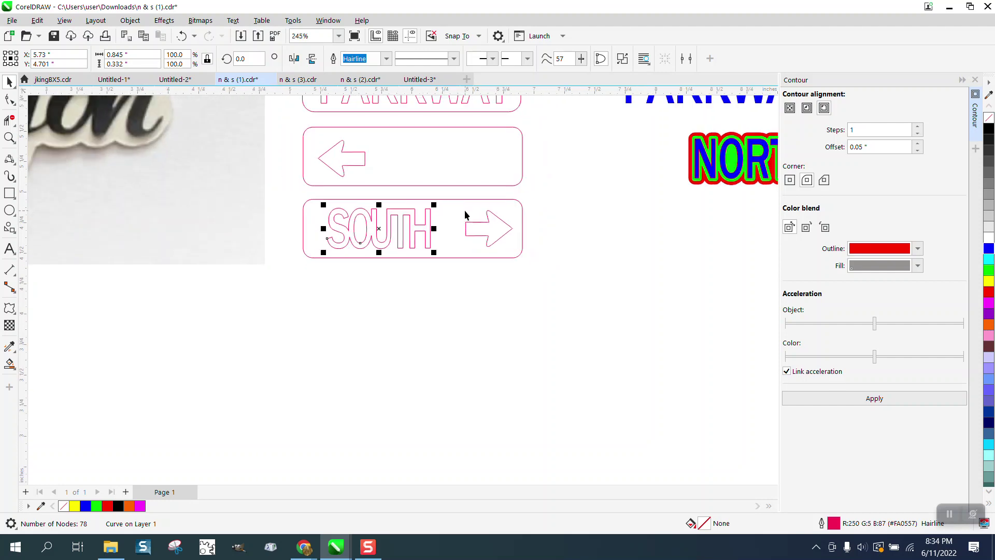
drag(318, 193, 452, 271)
click(824, 109)
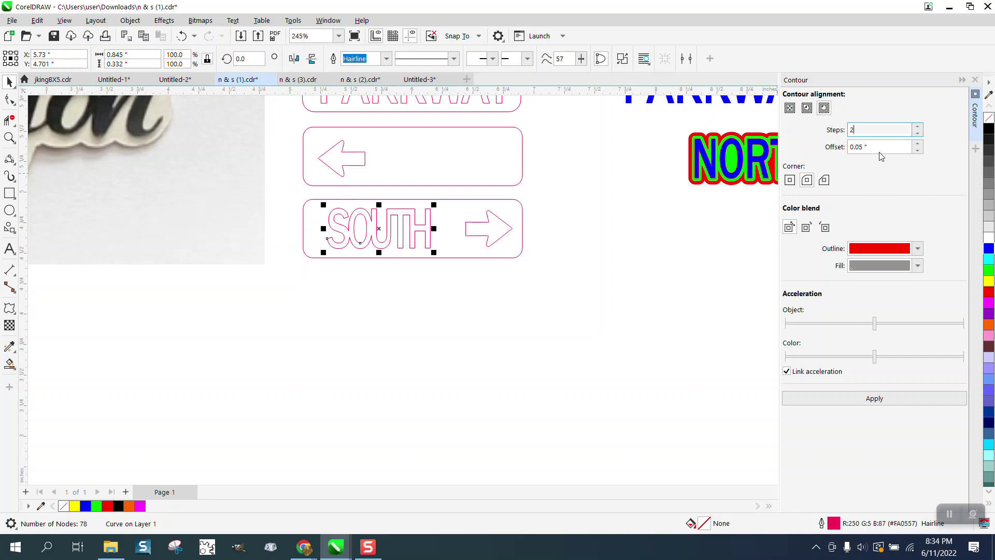
key(Tab)
text(.0)
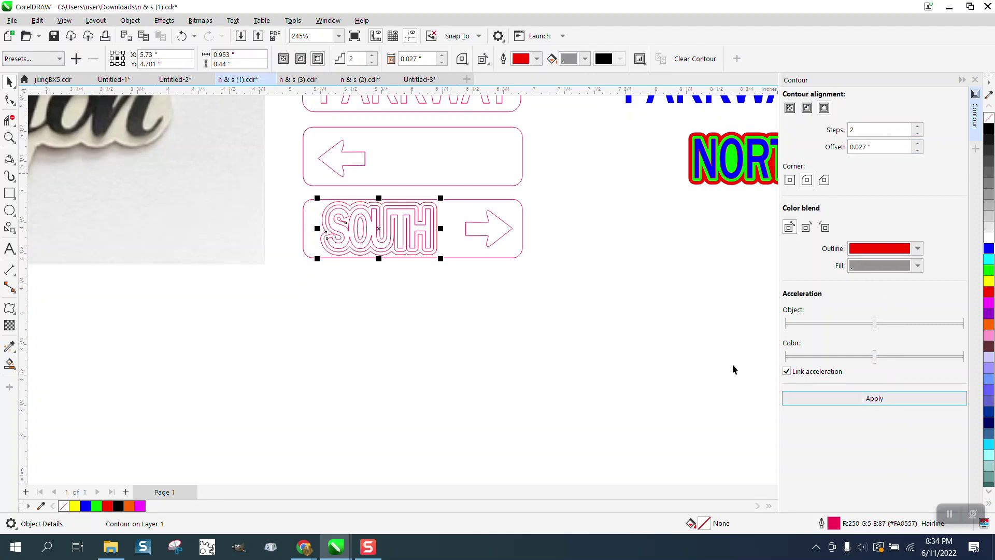
Step: Break the SOUTH contour apart and move the original lettering 2.5 inches down, out of its contour outlines
click(130, 21)
click(176, 301)
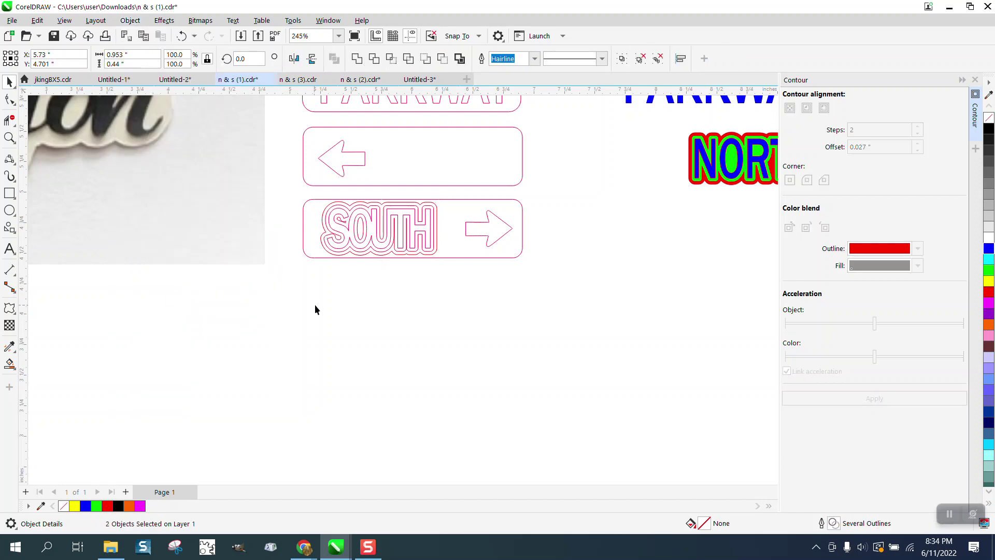
click(358, 241)
key(Down)
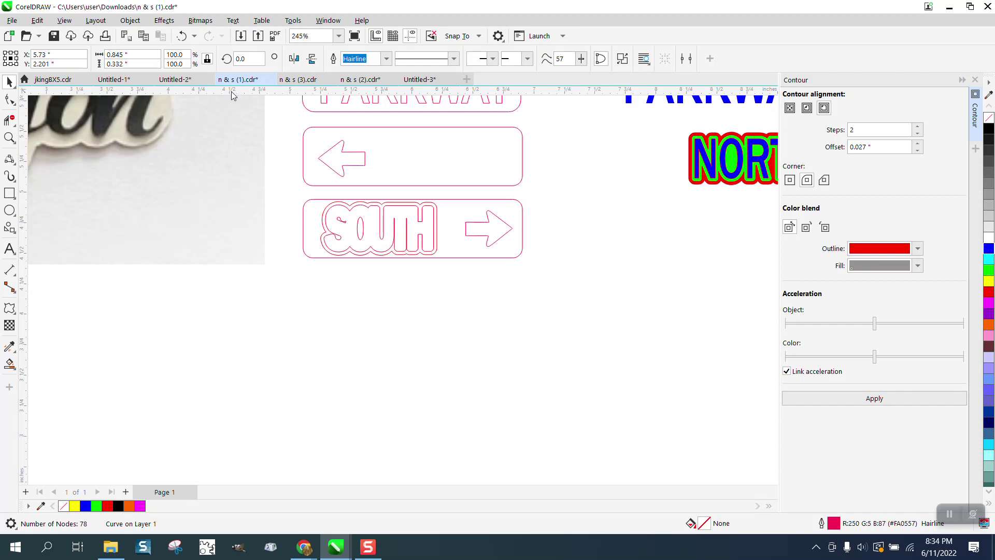
click(181, 35)
scroll(472, 242, down, 1)
scroll(506, 254, down, 1)
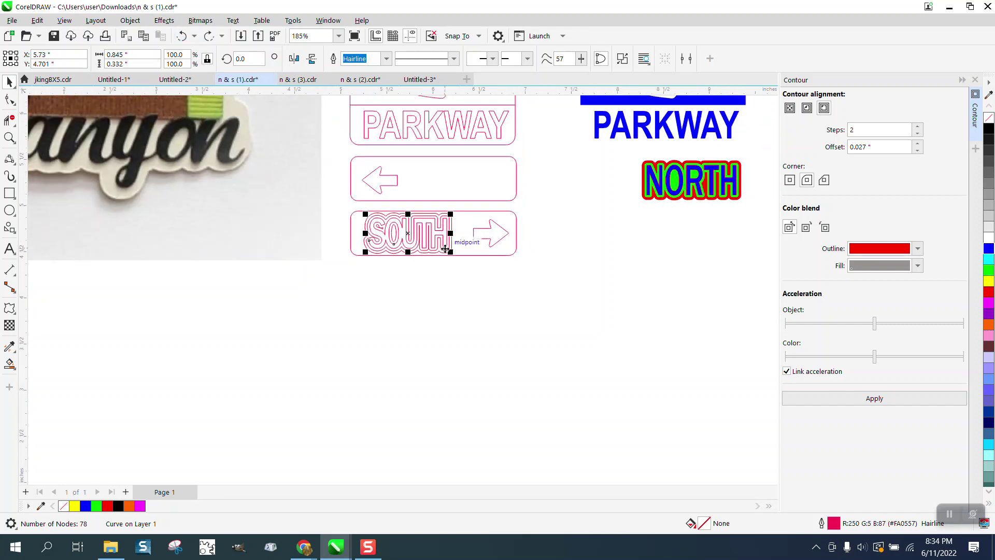
key(Down)
Step: Move the grouped SOUTH contour outlines 2.5 inches down and 2.5 inches right
click(449, 250)
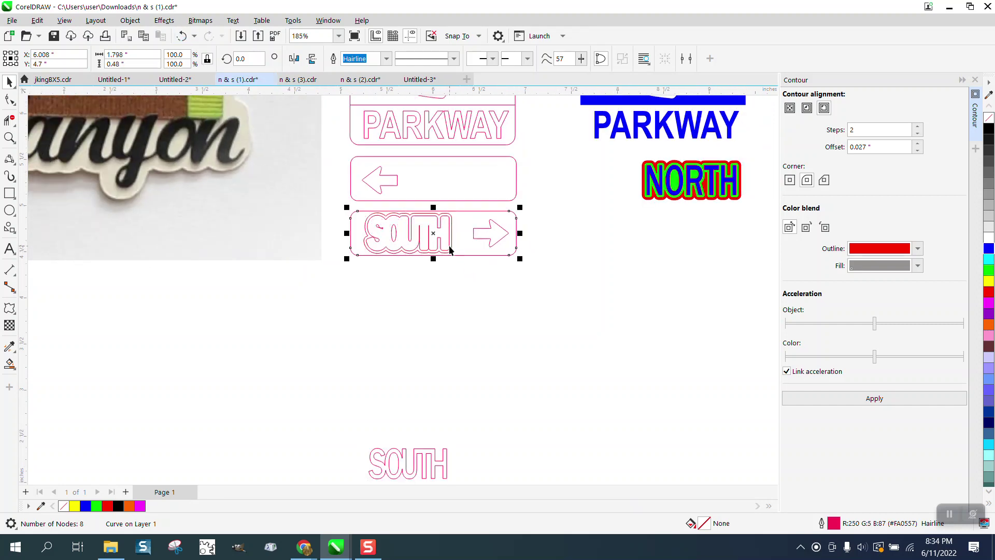
click(371, 280)
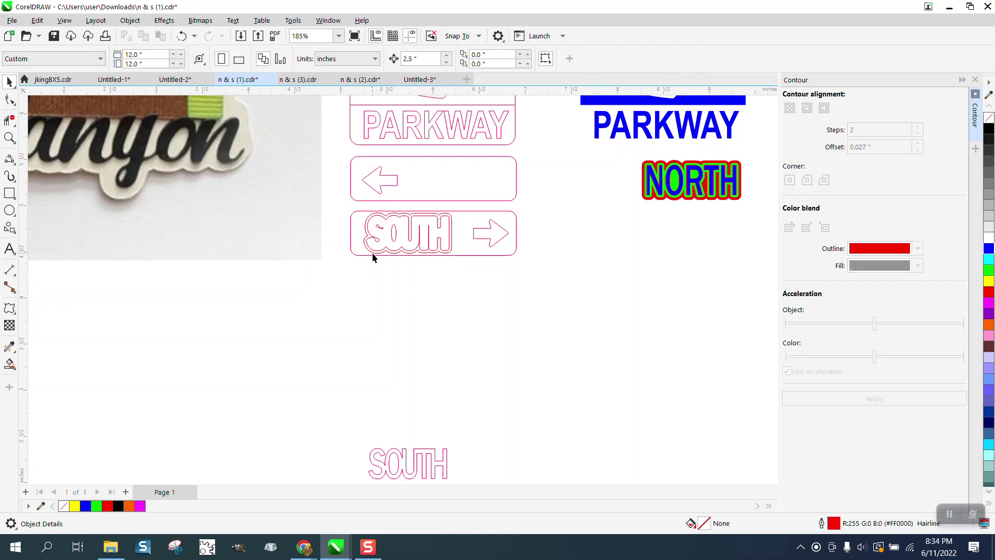
click(373, 253)
key(shift+Down)
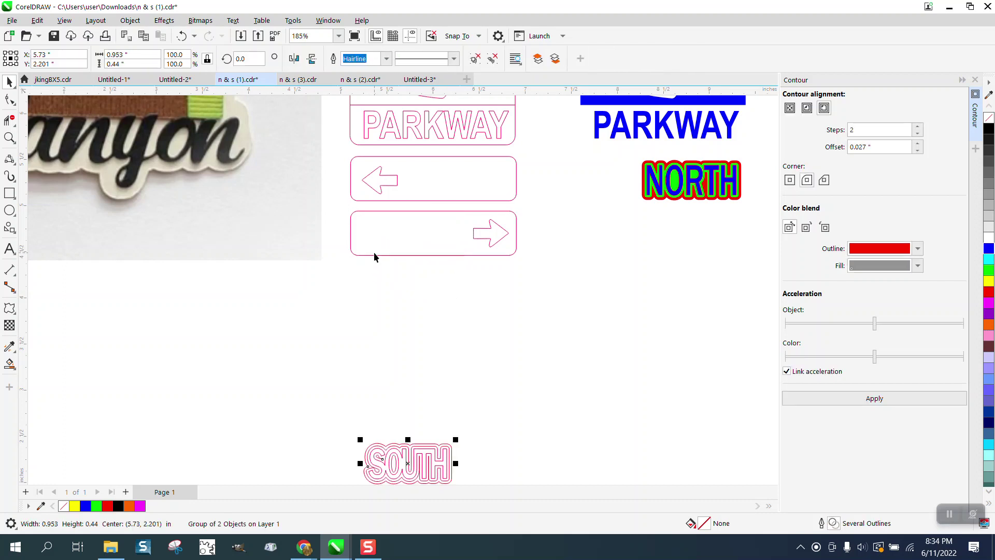
key(shift+Right)
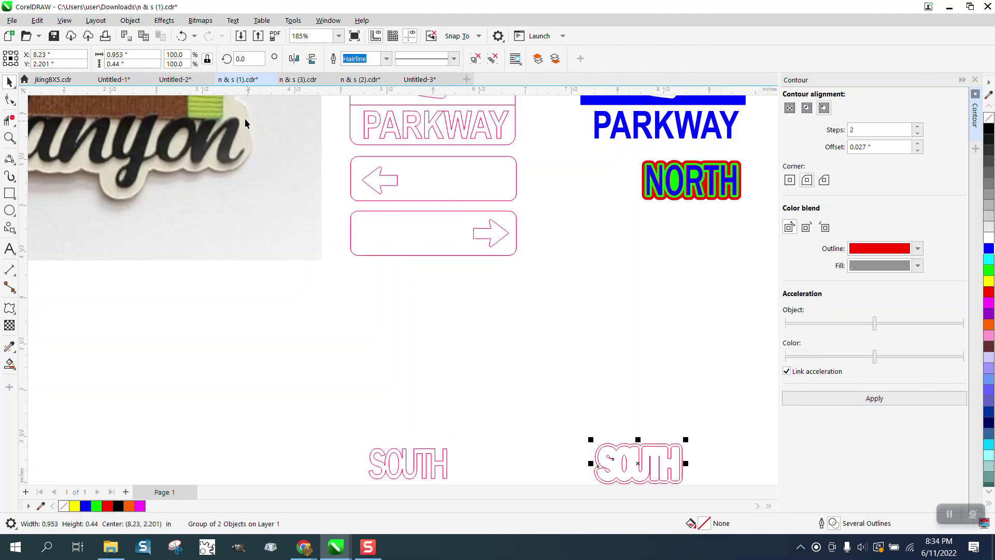
Step: Ungroup the two SOUTH contour outlines and move the outer one 2.5 inches up below NORTH
click(136, 22)
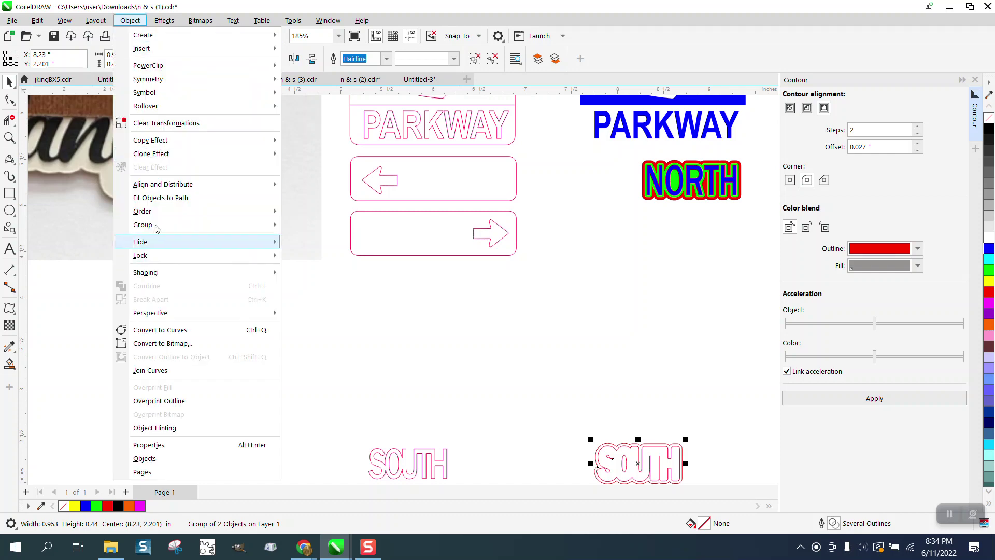
mouse_move(166, 229)
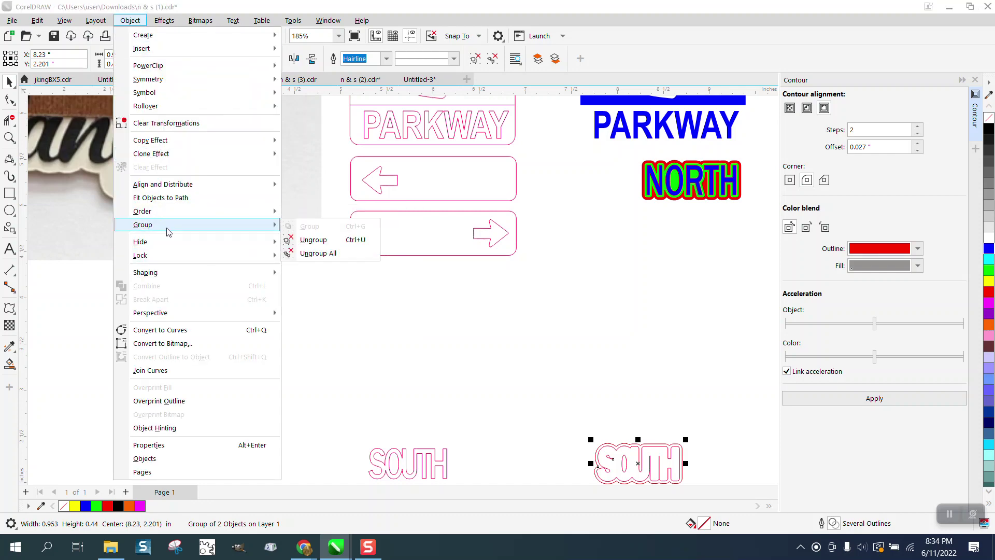
click(313, 240)
click(580, 337)
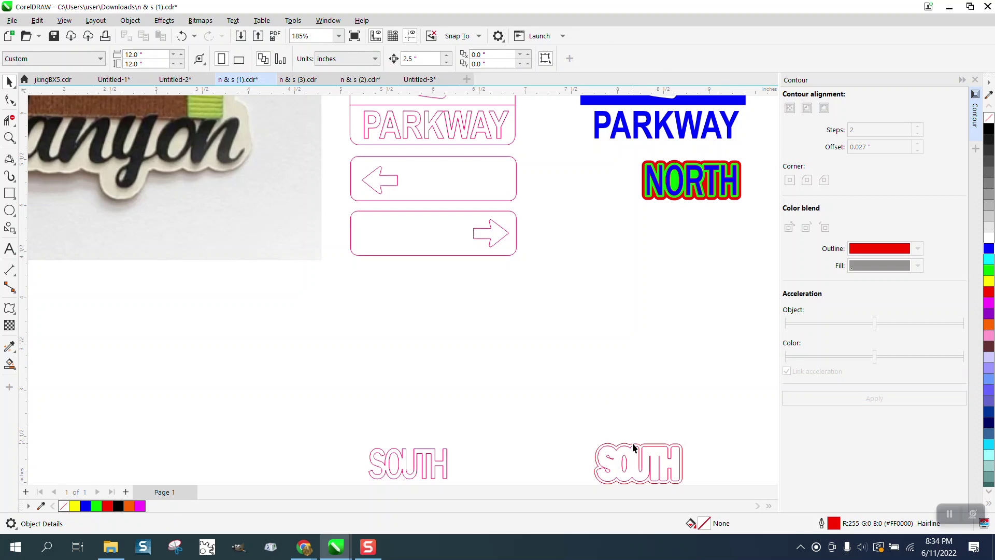
click(636, 449)
key(Up)
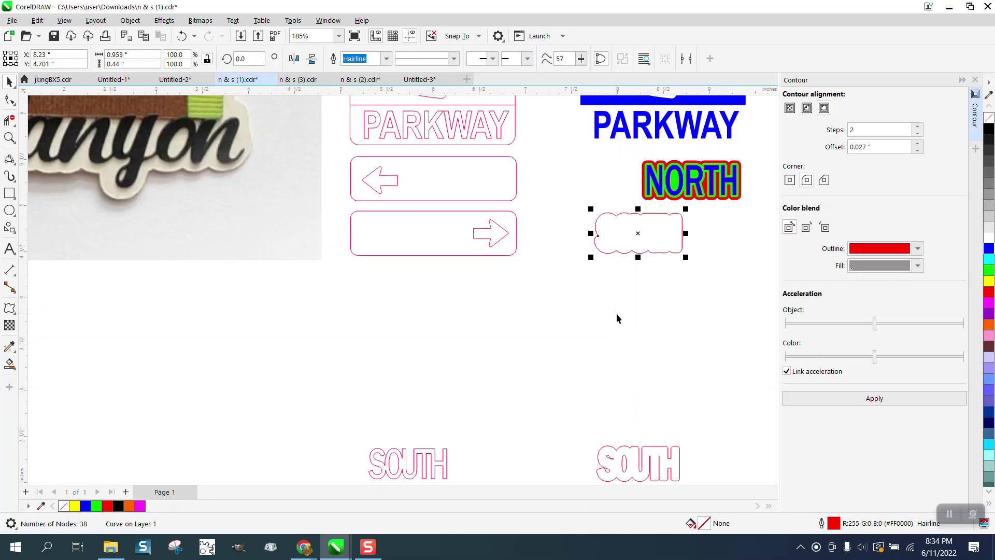
Step: Fill the outer SOUTH contour red, the inner contour green and the original SOUTH lettering blue
click(989, 293)
click(679, 454)
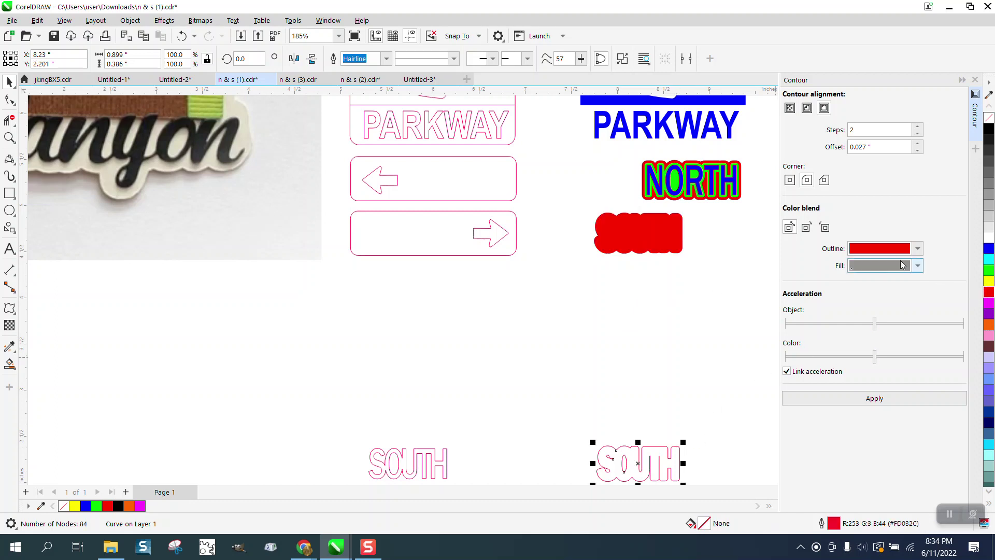
click(990, 270)
click(446, 456)
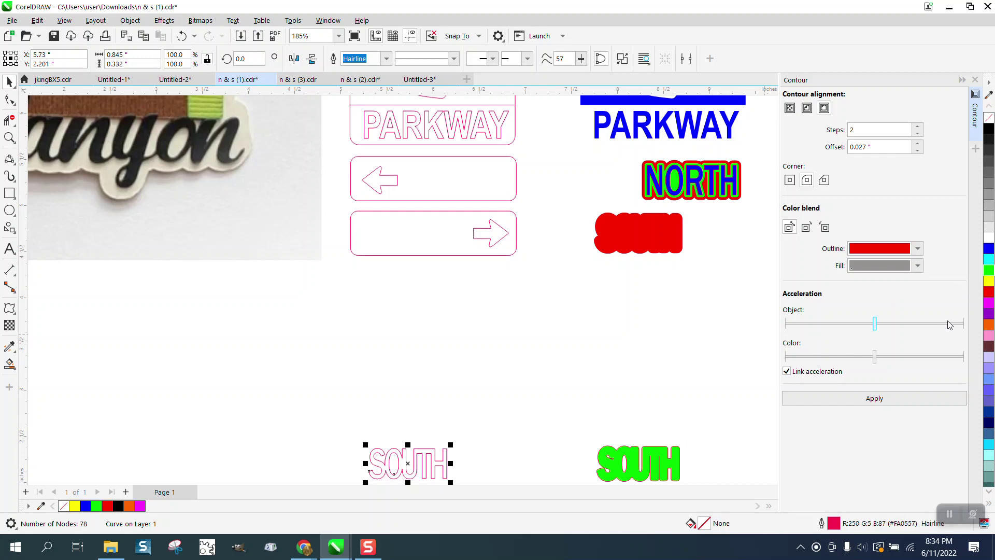
click(989, 248)
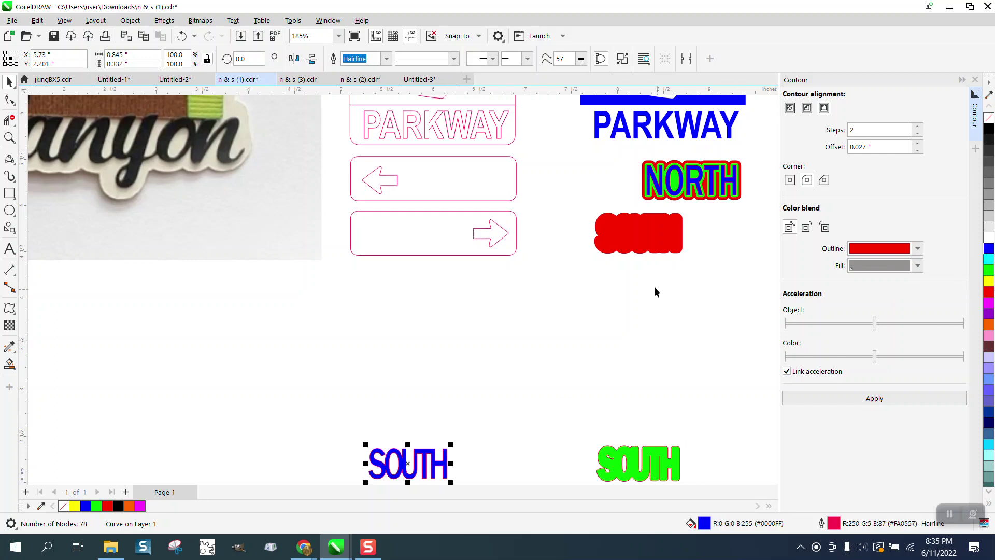
Step: Stack the red contour, green contour and blue SOUTH lettering concentrically inside the right-arrow panel, using 2.5-inch moves left and up
click(654, 248)
drag(653, 242, 423, 241)
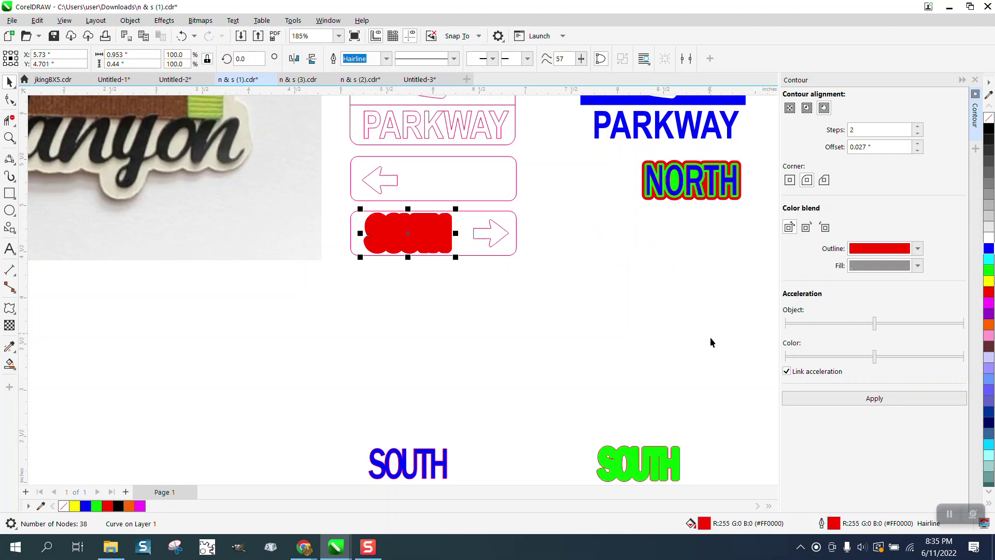
click(671, 449)
key(Up)
key(Left)
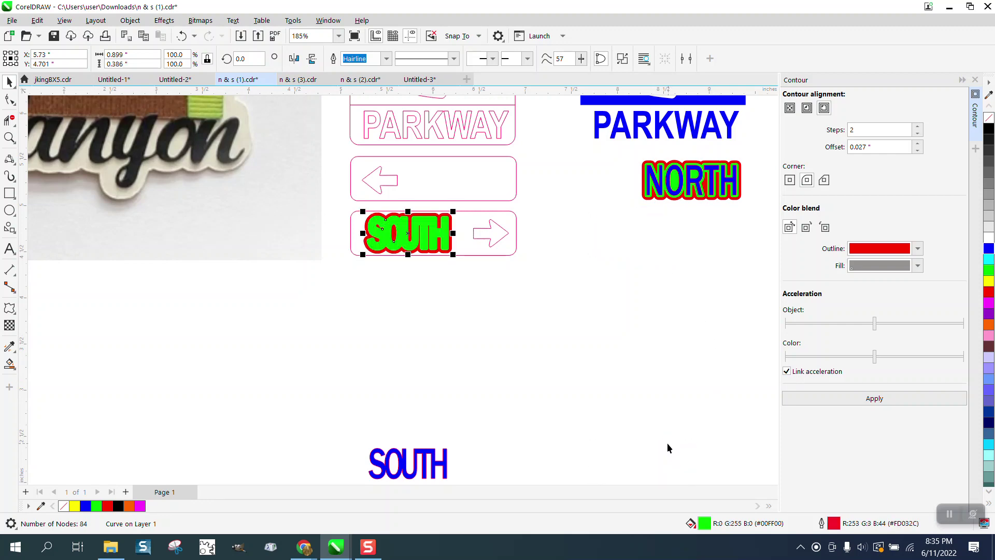
key(Escape)
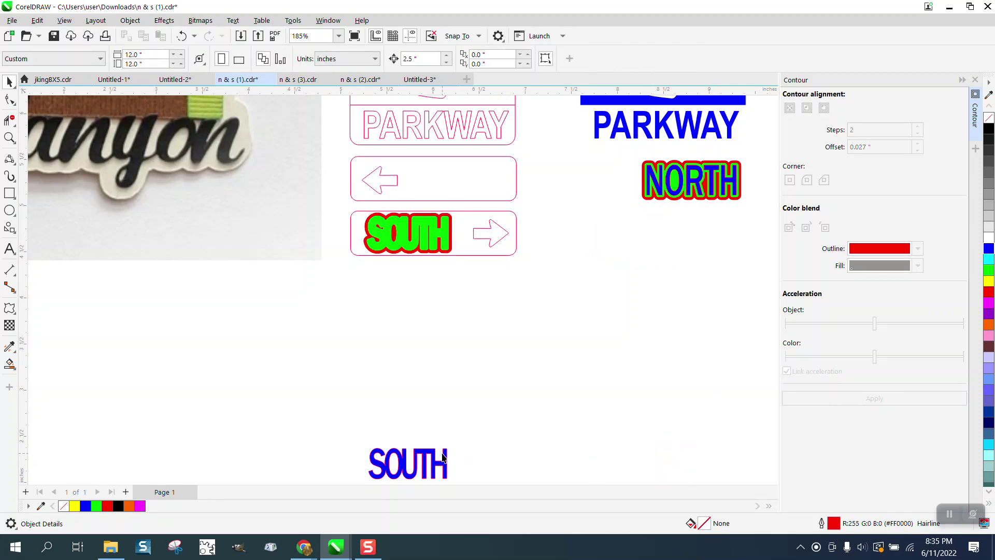
click(447, 458)
key(Up)
key(Left)
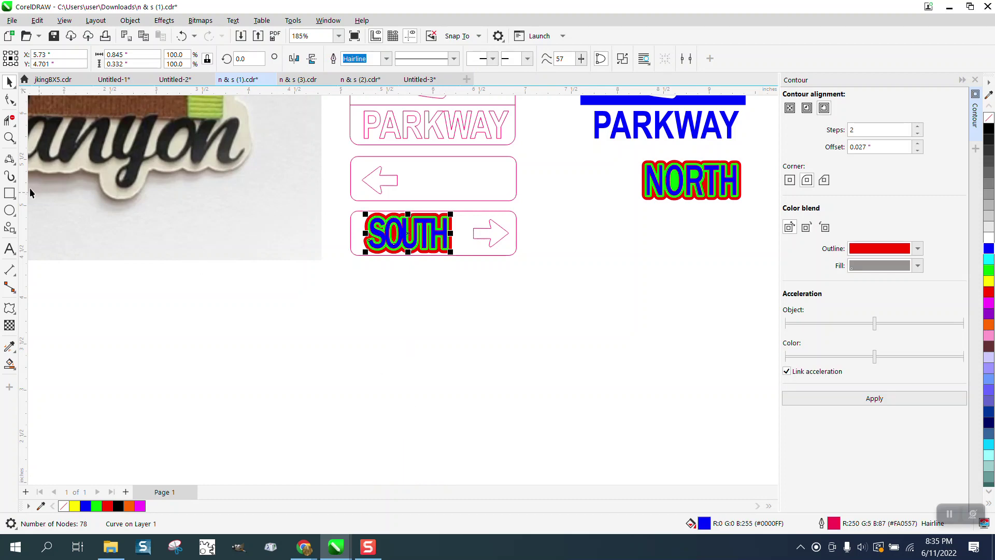
Step: Examine the layered SOUTH and NORTH lettering close up, checking the blue, green and red layers
click(9, 138)
drag(347, 205, 521, 262)
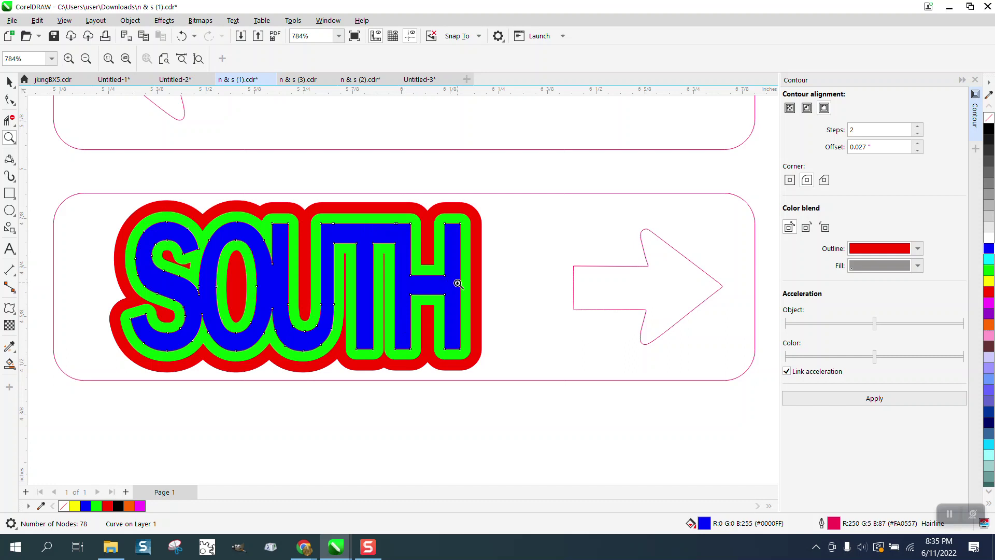
scroll(457, 283, down, 4)
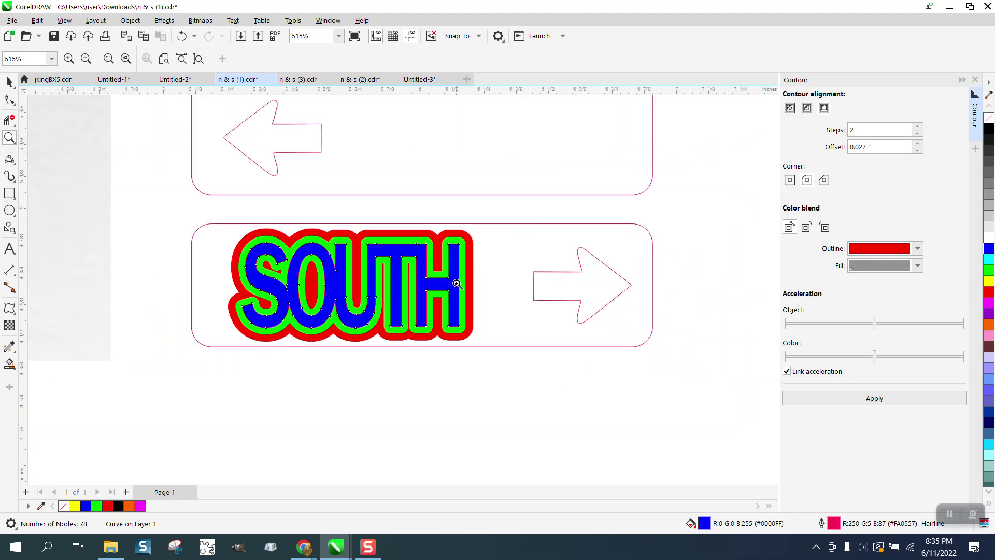
scroll(457, 283, down, 5)
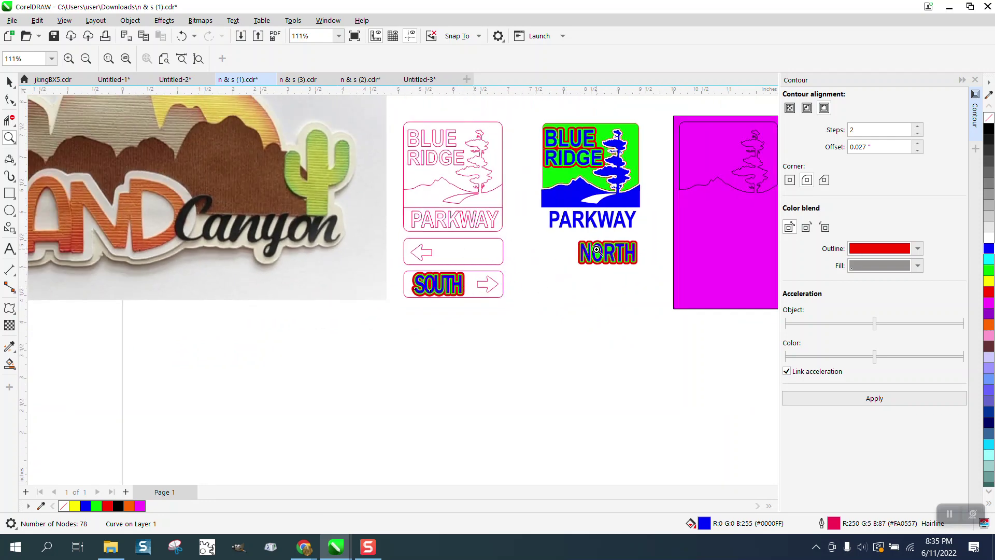
click(9, 82)
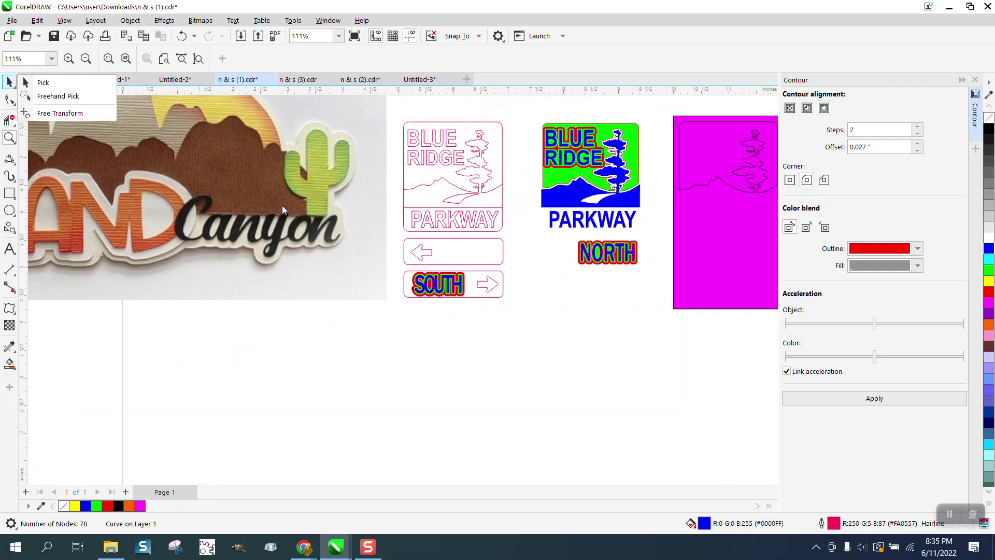
drag(563, 235, 661, 273)
scroll(511, 276, down, 3)
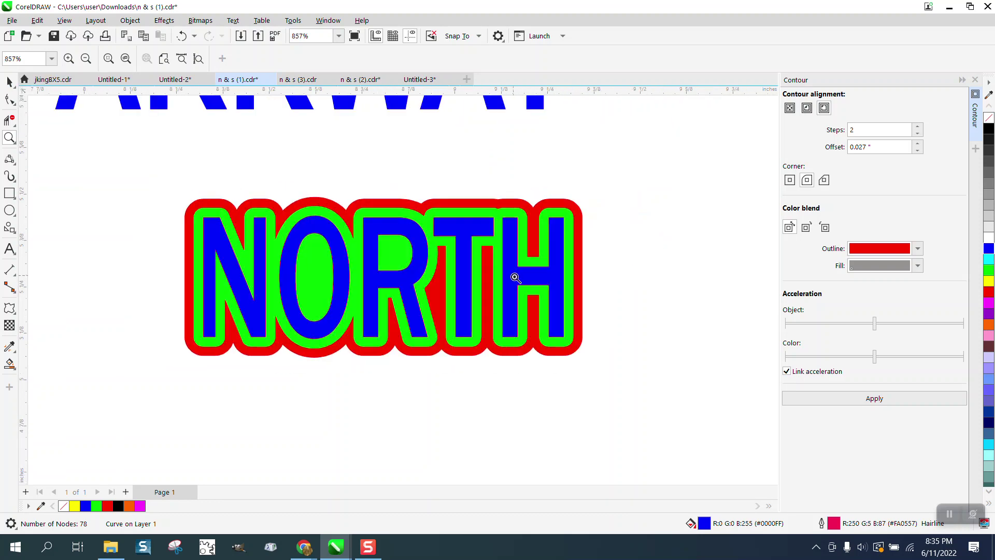
scroll(495, 275, down, 2)
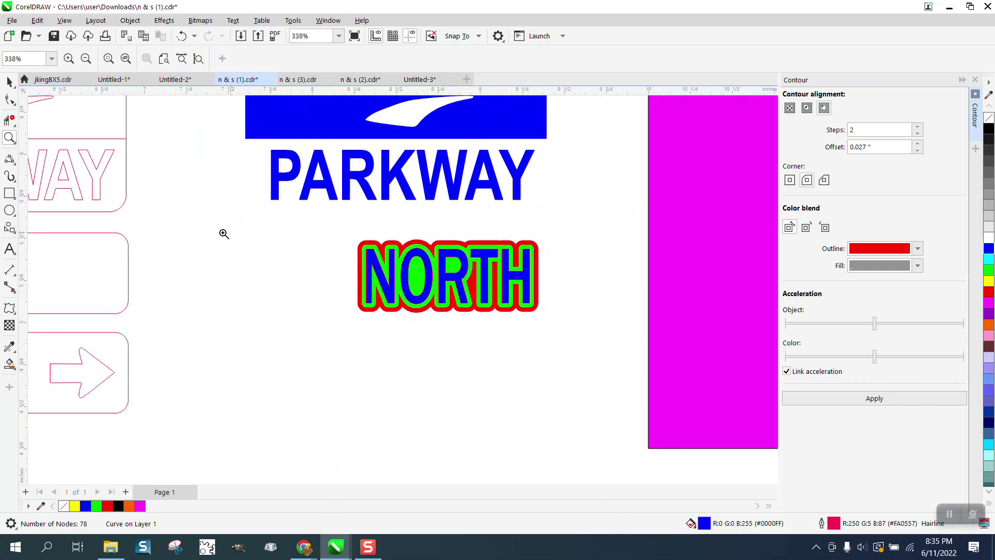
Step: Move the three stacked SOUTH shapes 2.5 inches right, out of the arrow panel and below NORTH
click(10, 82)
scroll(584, 340, down, 1)
scroll(584, 340, down, 1)
click(508, 297)
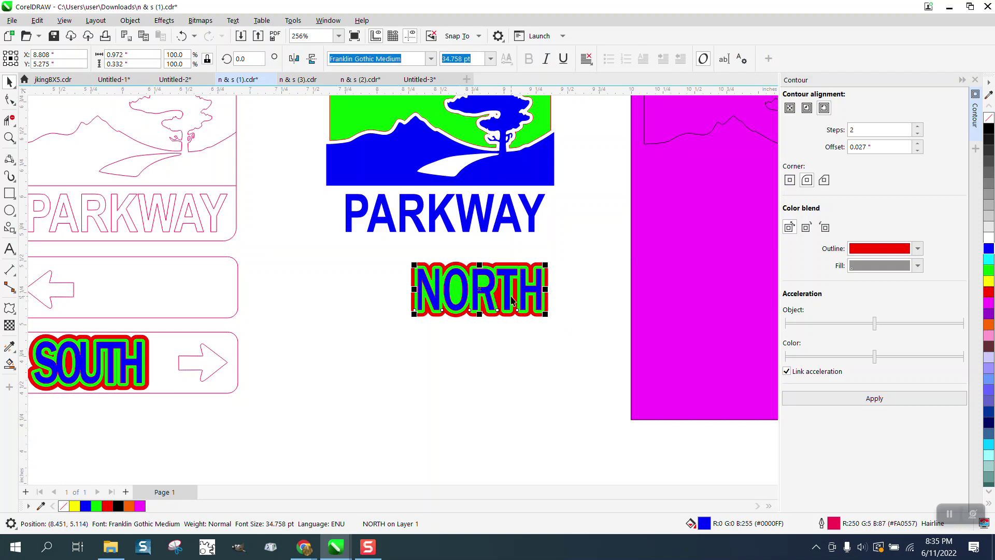
drag(416, 253, 651, 378)
scroll(560, 376, down, 1)
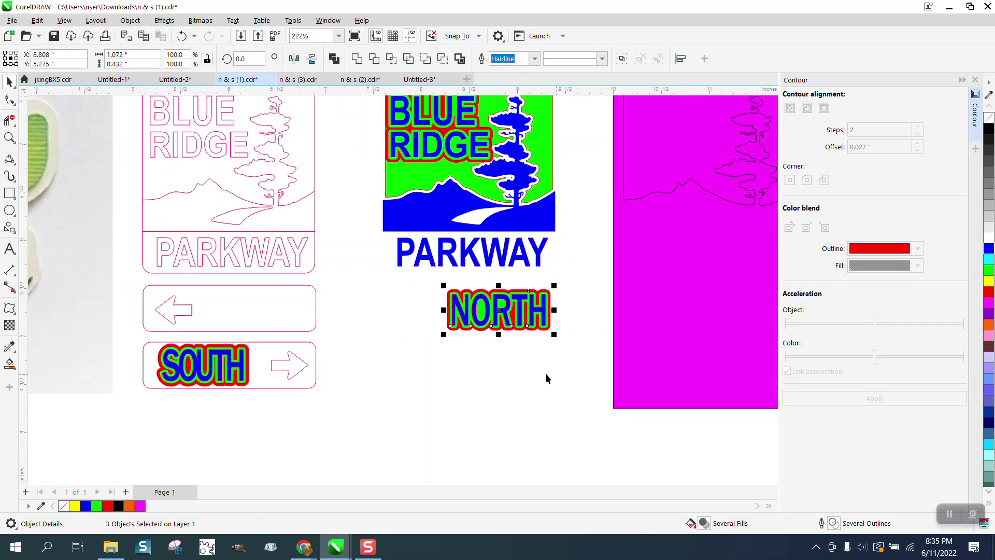
drag(146, 341, 249, 400)
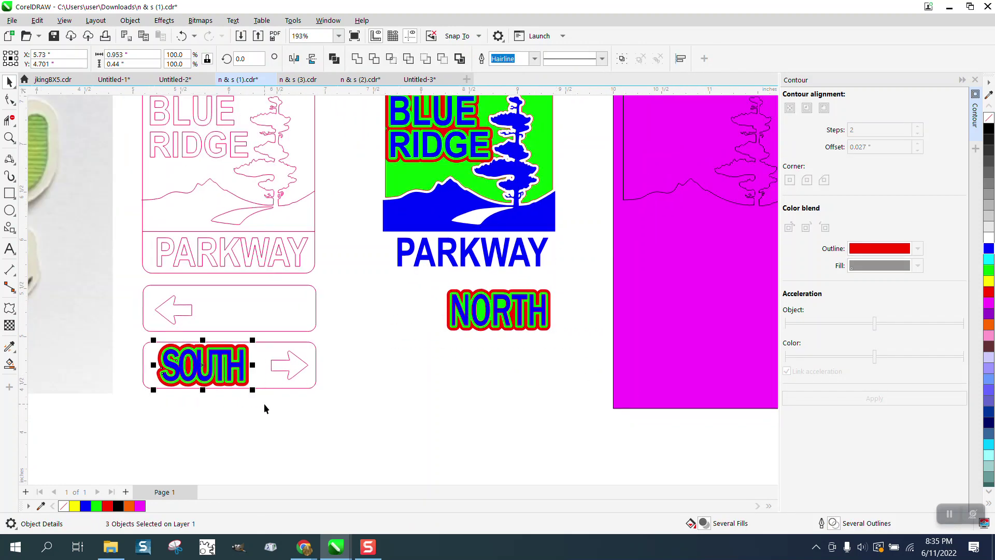
key(Right)
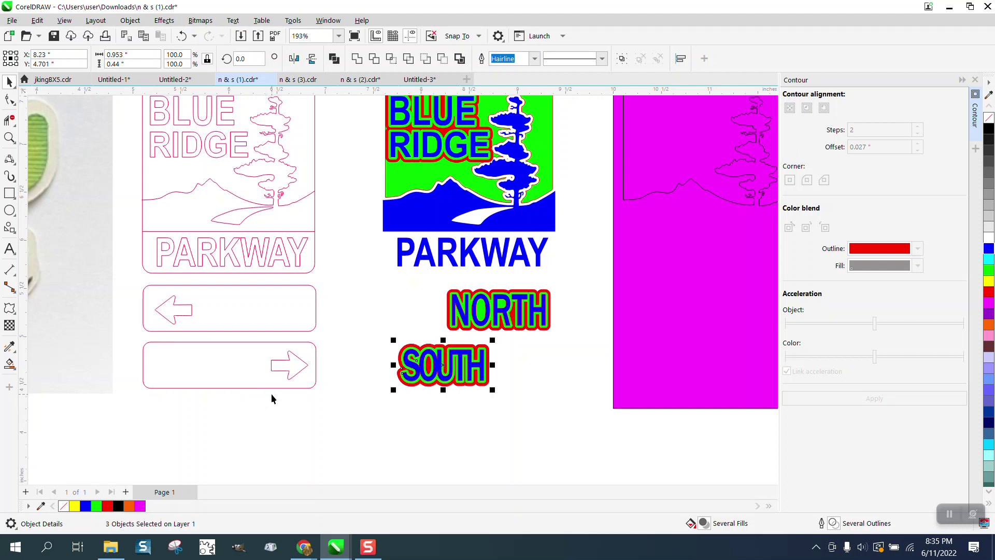
Step: Move the magenta rectangle 2.5 inches left onto the filled sign and send the black outline frame to the back of the page
click(670, 326)
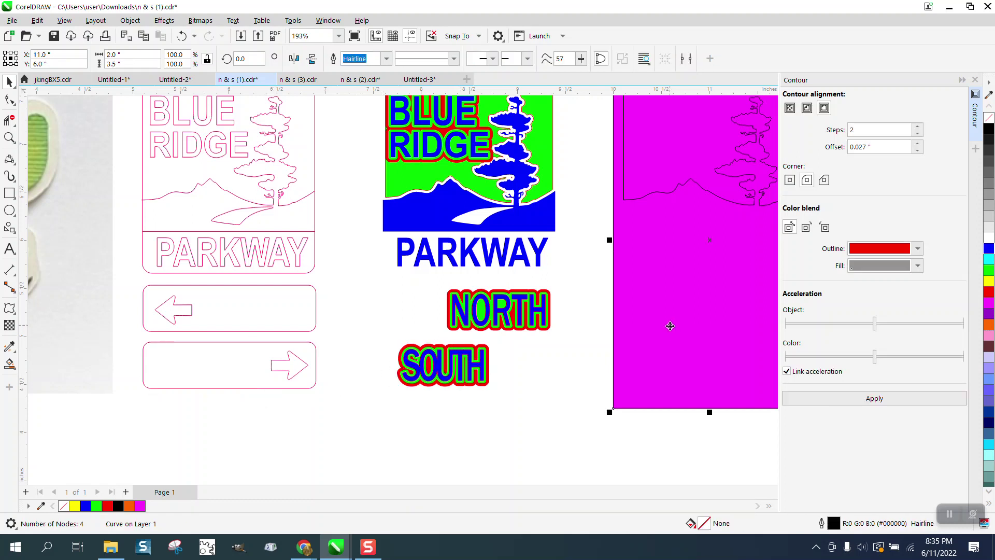
key(Left)
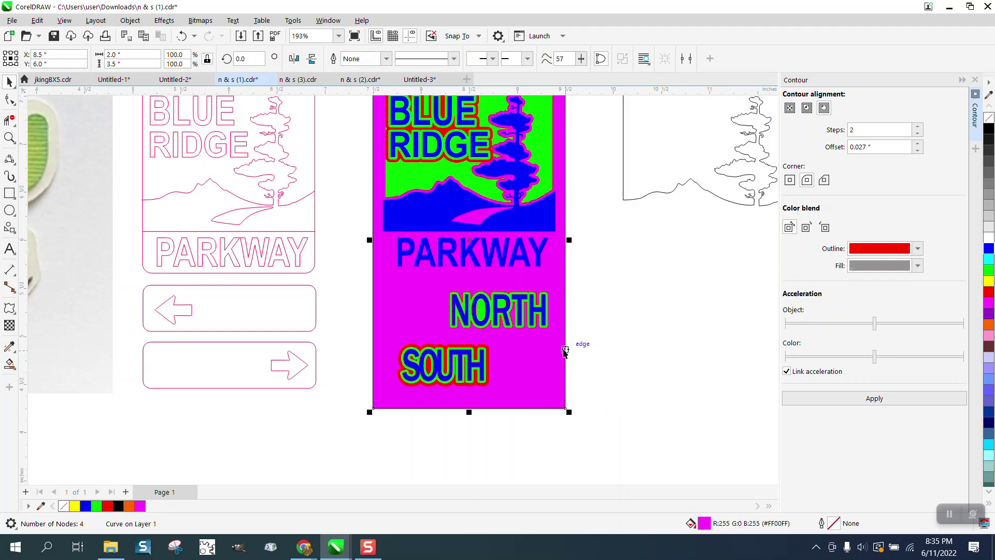
click(589, 305)
click(556, 305)
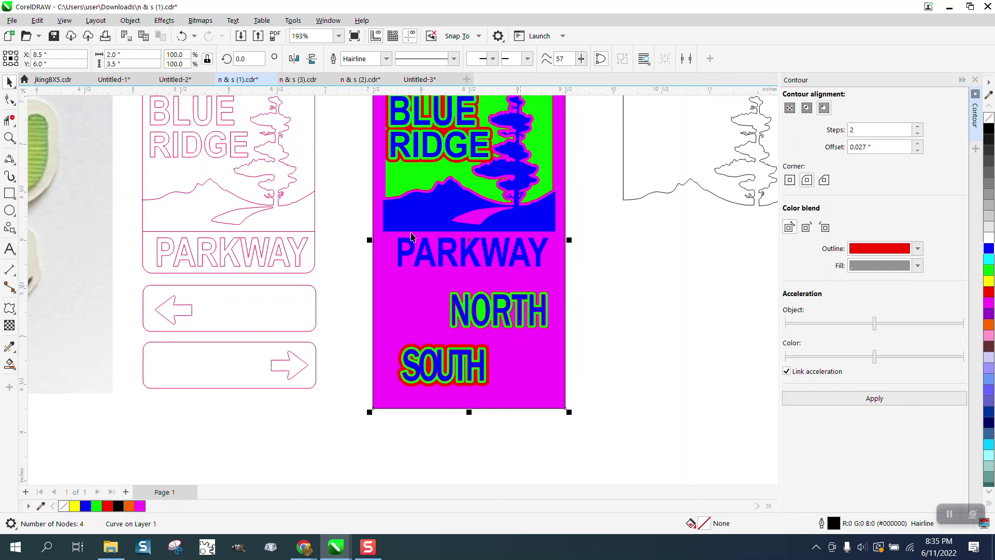
click(130, 20)
mouse_move(140, 211)
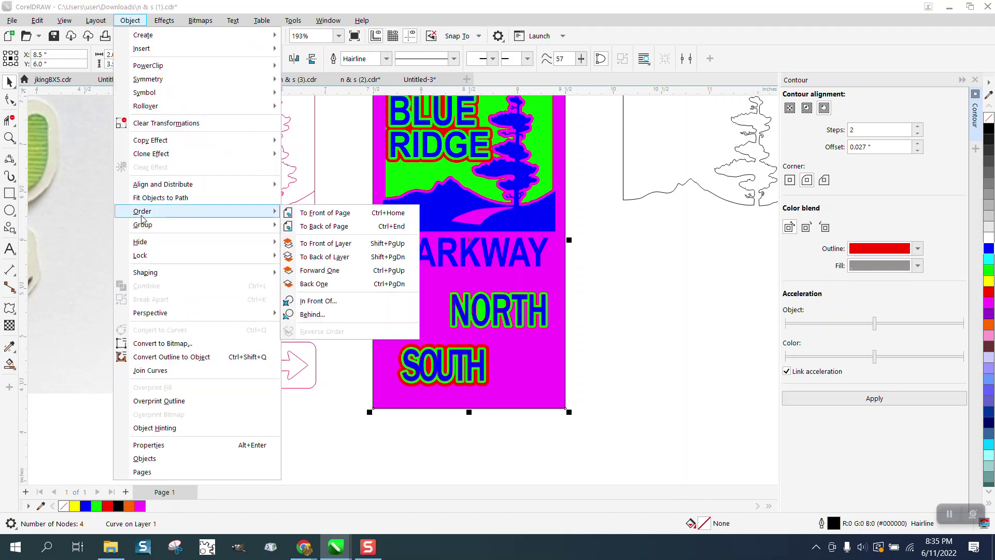
click(313, 226)
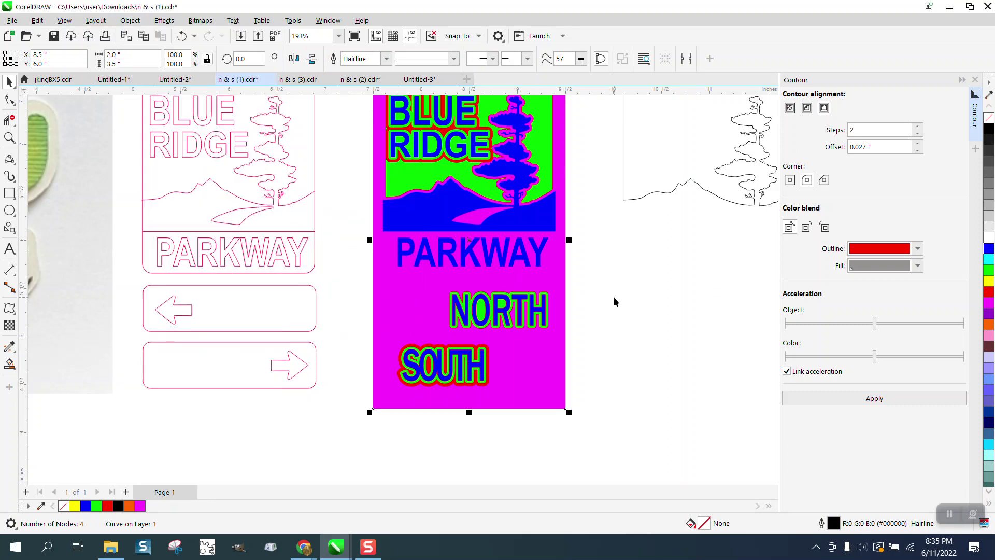
Step: Shift the magenta rectangle 2.5 inches aside, send it to the back of the page and return it behind the filled sign
click(561, 297)
key(Right)
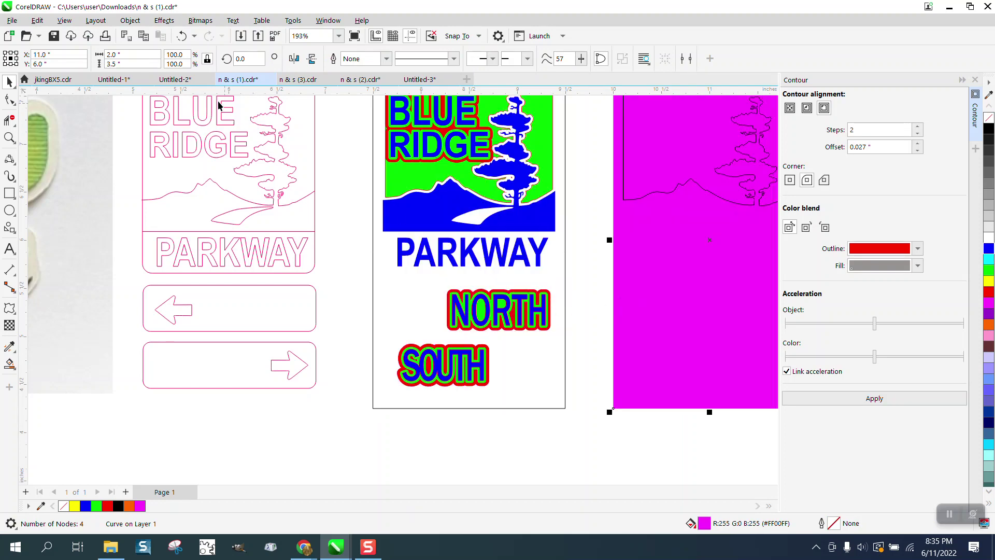
click(130, 20)
mouse_move(183, 229)
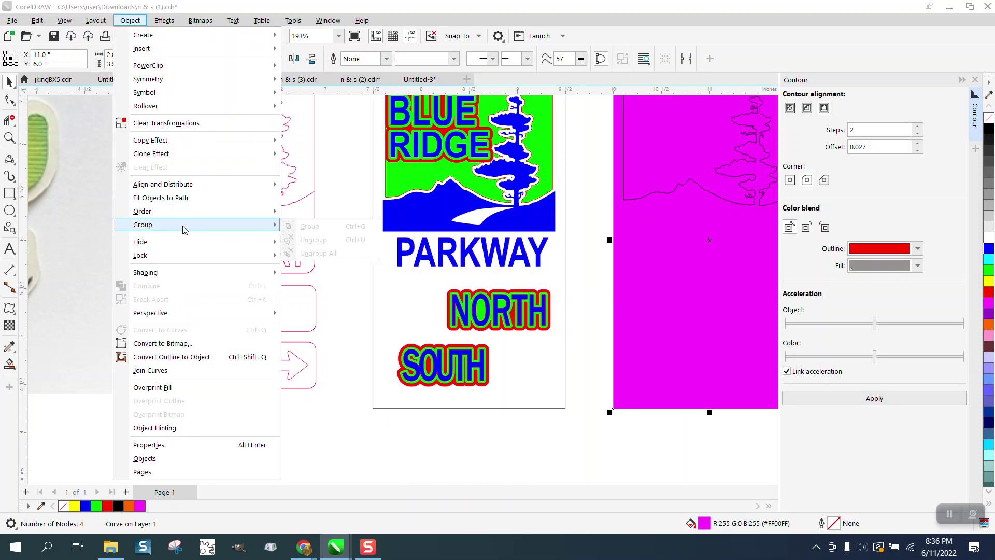
mouse_move(185, 210)
click(321, 224)
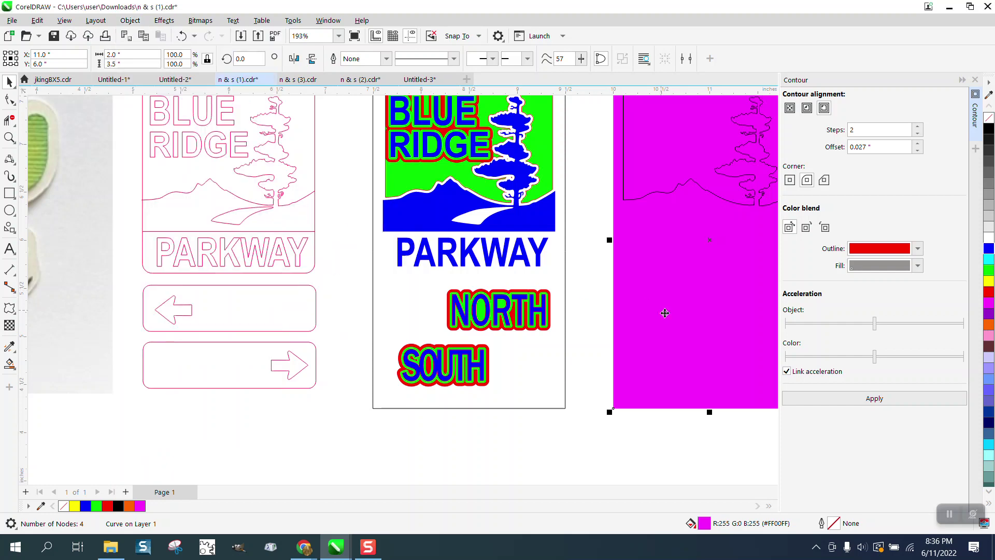
key(Left)
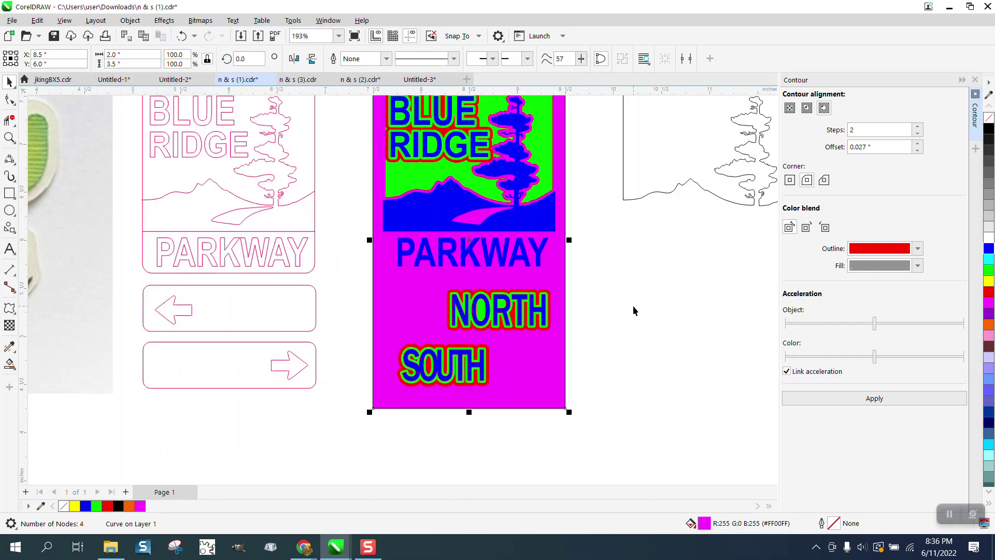
Step: Compare the tree, border and lettering layers of the yellow sample sign with those of the magenta-backed sign
scroll(608, 356, down, 1)
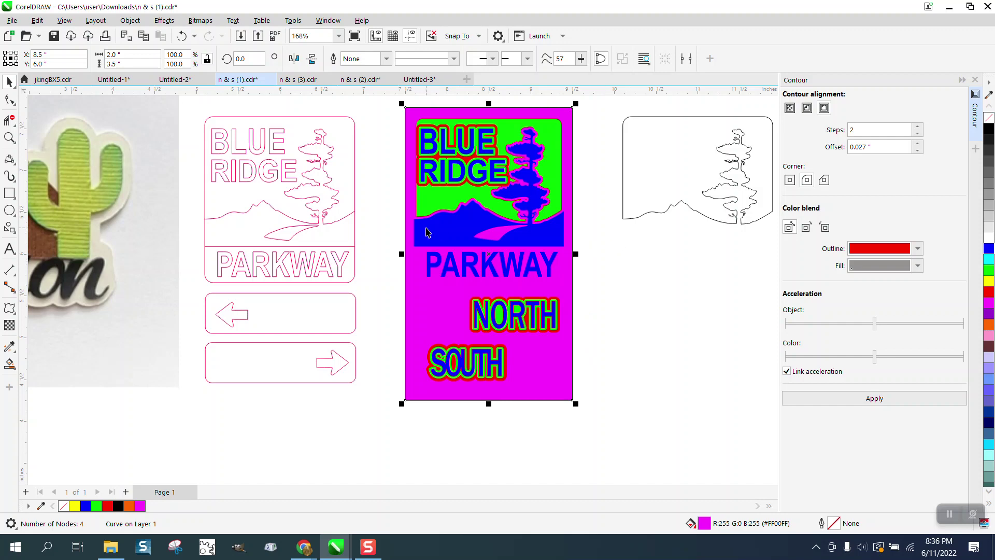
scroll(426, 232, down, 4)
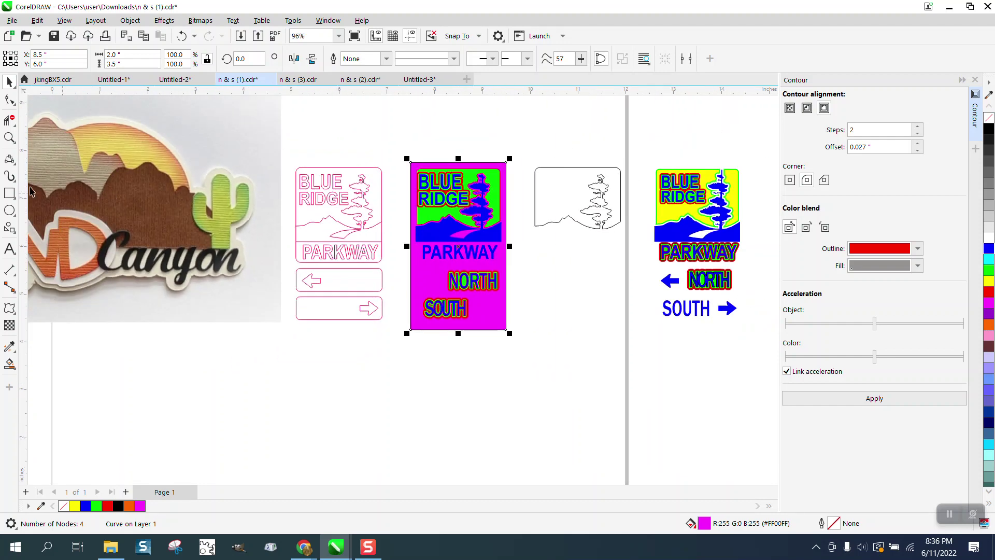
click(9, 137)
drag(711, 161, 736, 195)
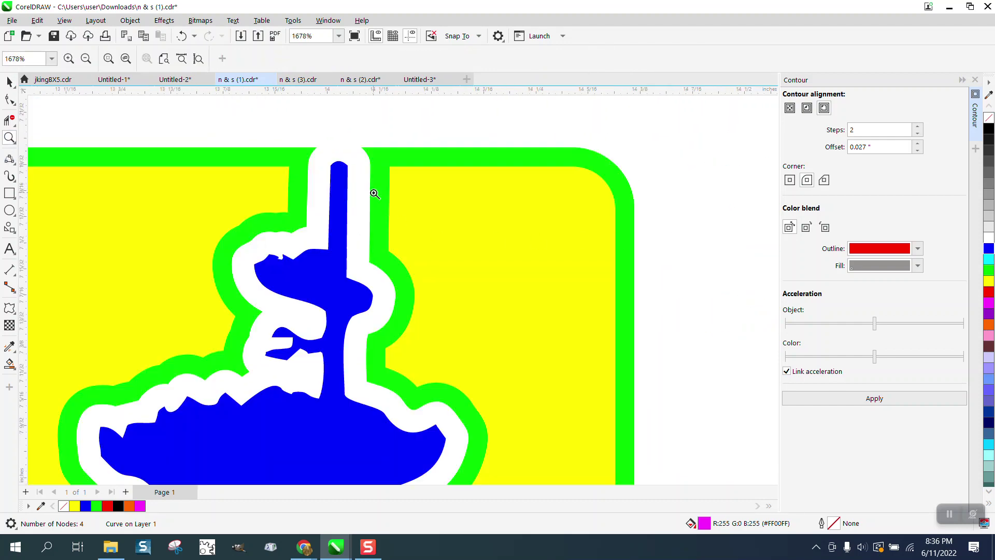
scroll(373, 191, down, 13)
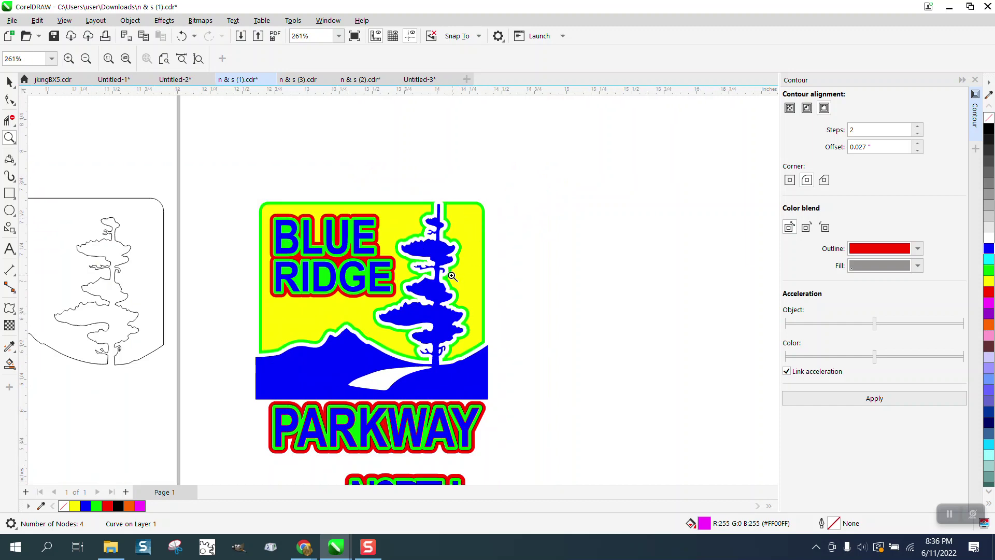
scroll(476, 271, down, 6)
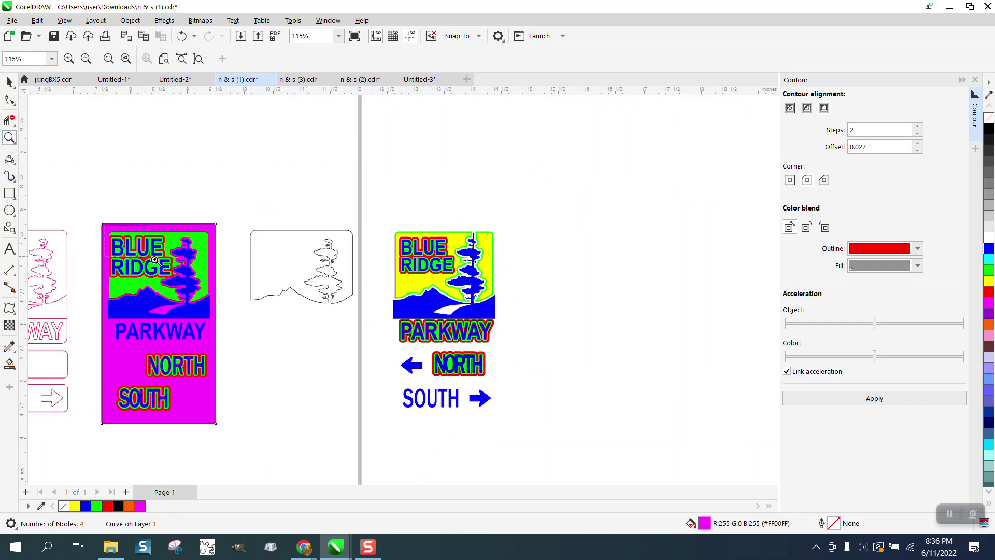
drag(154, 260, 246, 301)
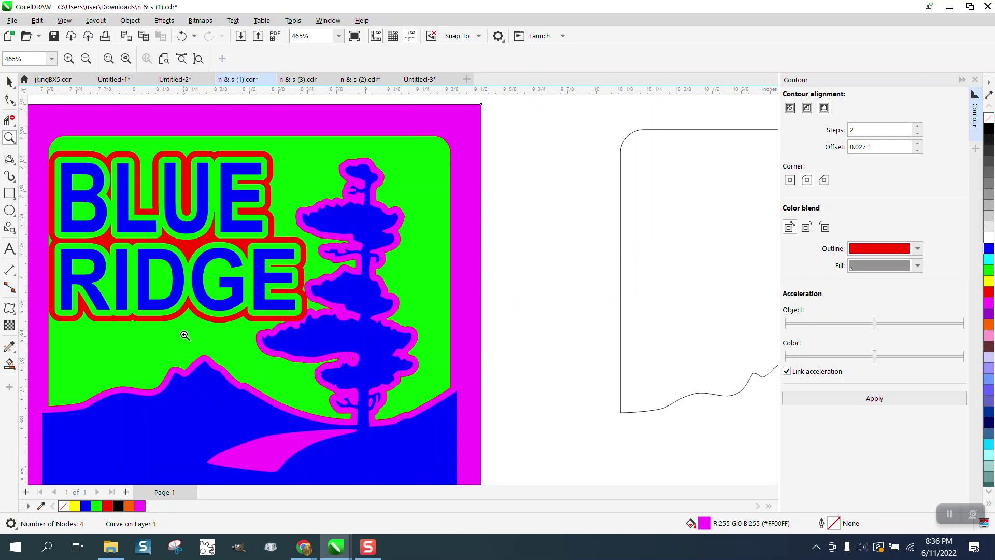
scroll(218, 269, down, 2)
scroll(356, 244, down, 4)
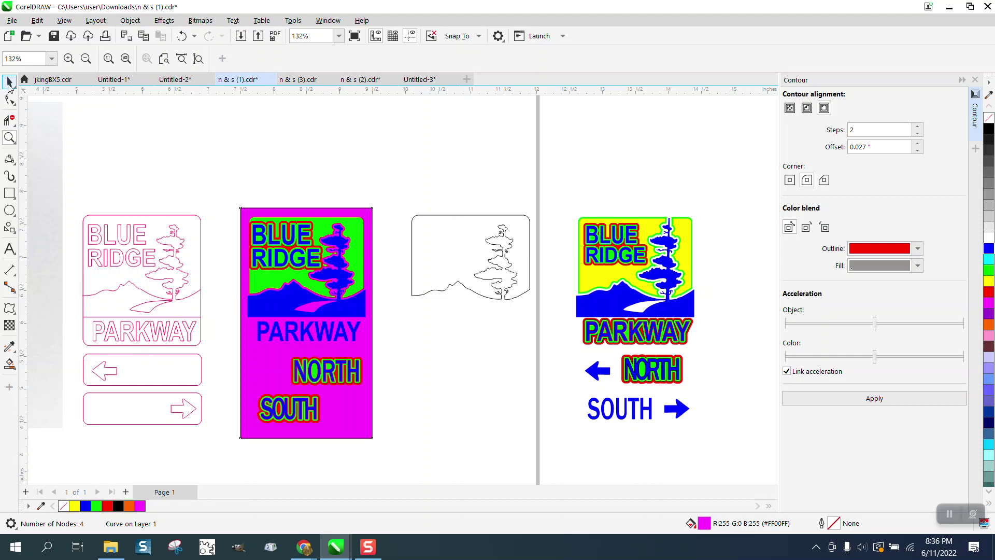
Step: Apply a two-step inside contour with a 0.027-inch offset to the rounded panel around the left-pointing arrow
click(9, 82)
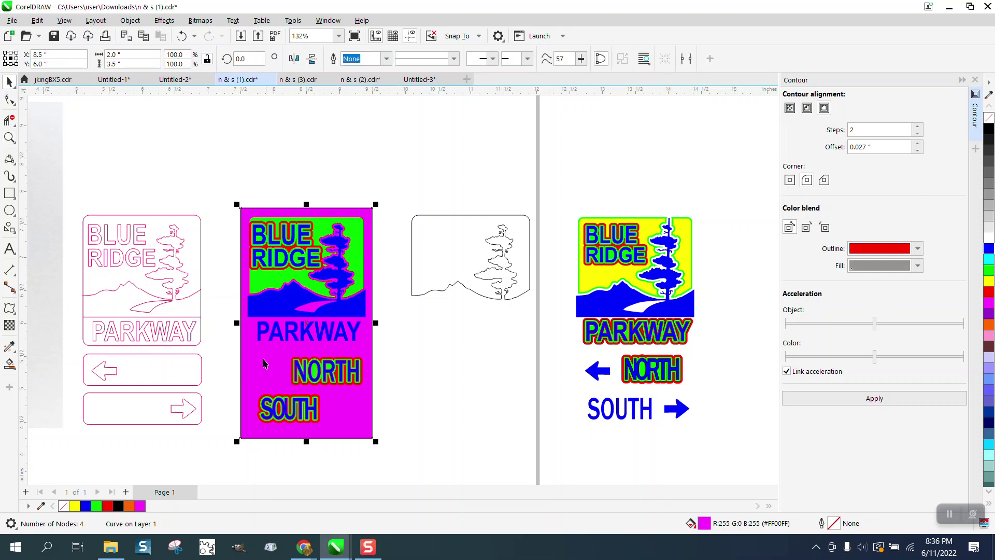
click(192, 355)
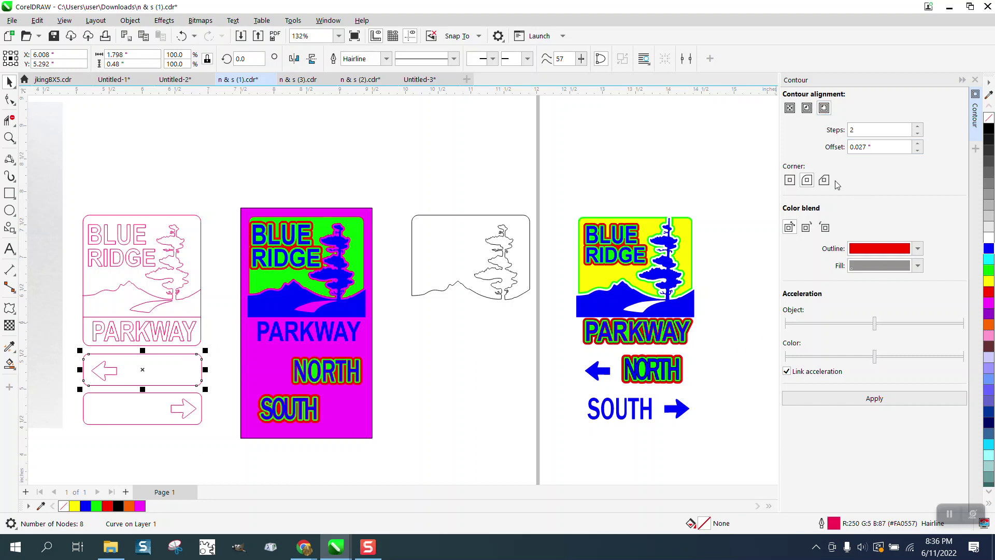
click(884, 399)
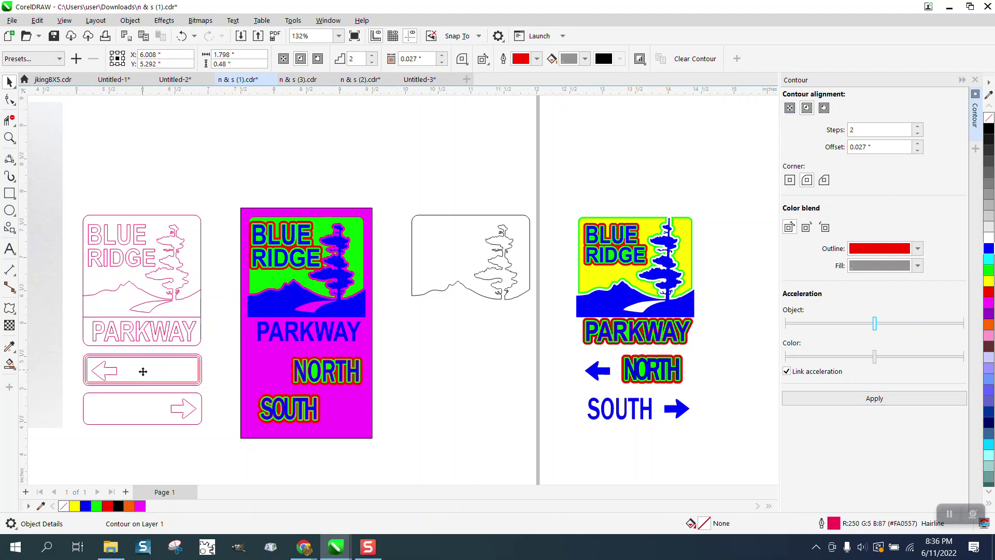
mouse_move(154, 373)
mouse_down()
mouse_move(316, 372)
mouse_move(149, 368)
mouse_up()
Step: Move the rounded panel around the right-pointing arrow 2.5 inches right onto SOUTH and fill it yellow
click(201, 401)
key(Right)
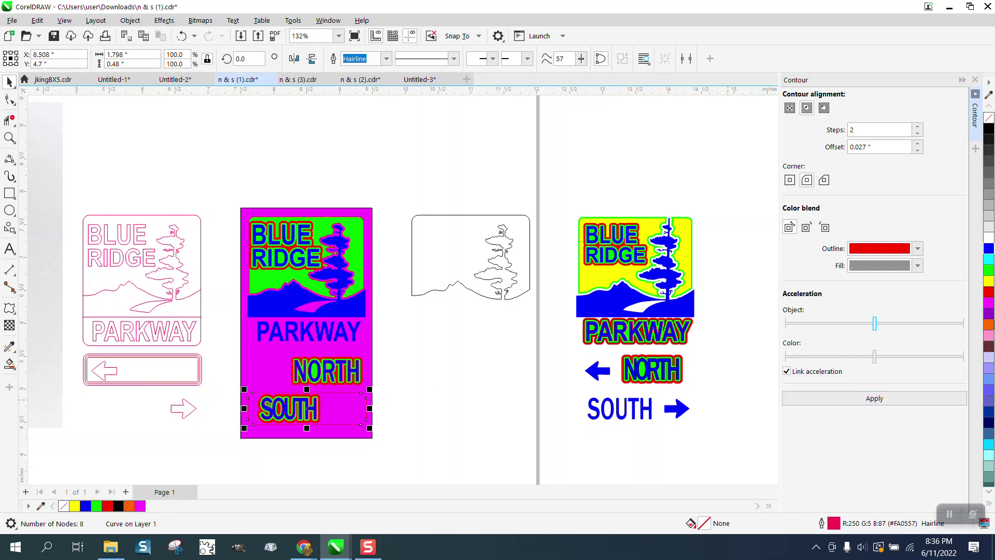
click(989, 282)
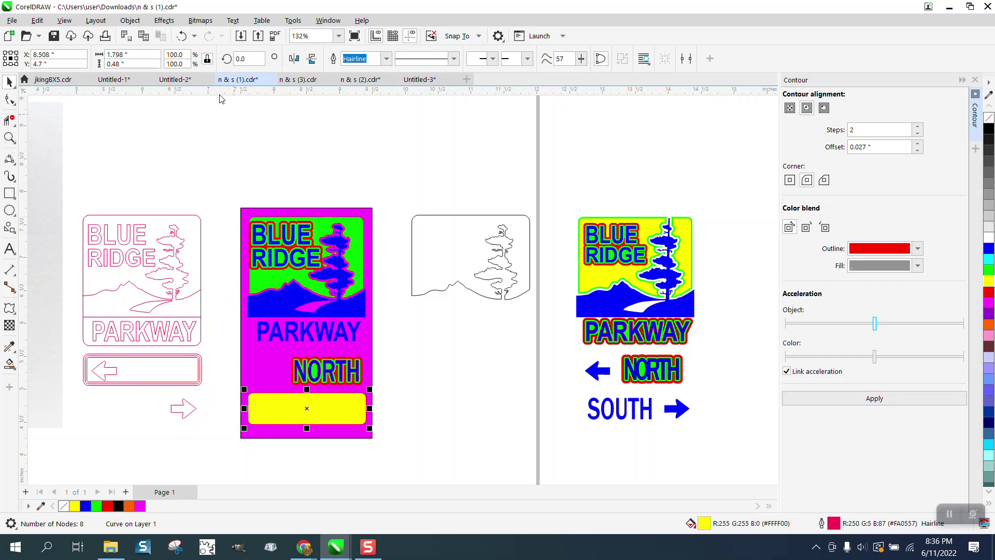
Step: Send the yellow SOUTH panel to the back of the page
click(130, 21)
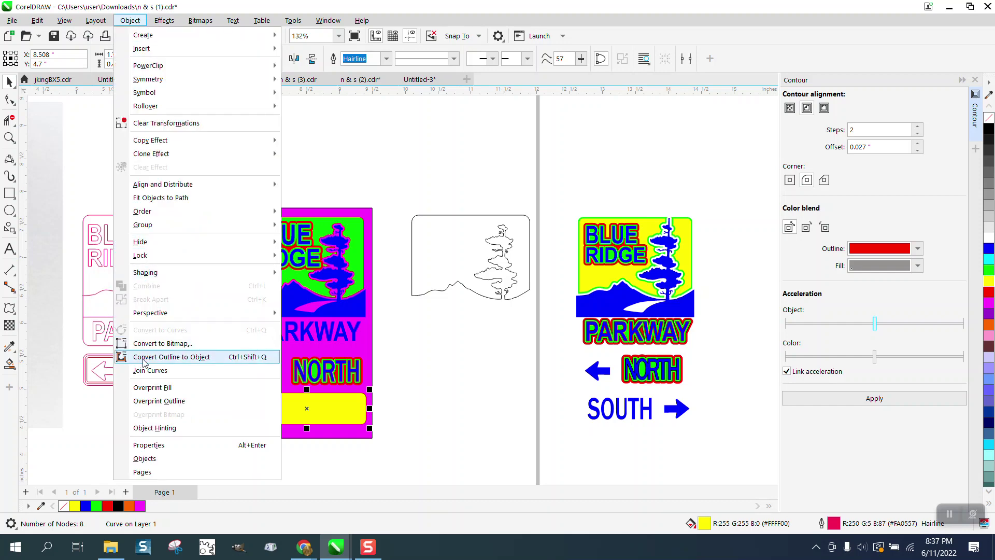
mouse_move(150, 210)
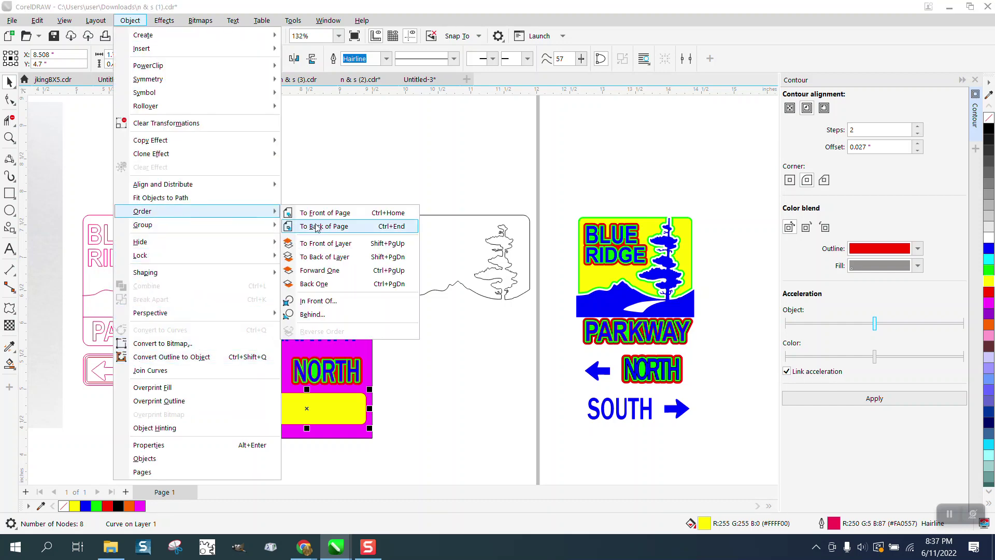
click(320, 226)
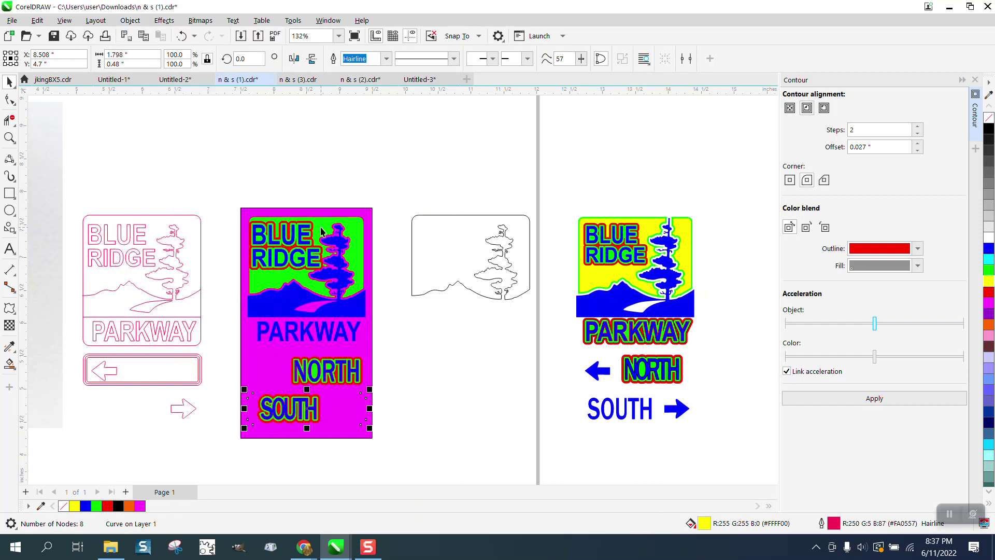
Step: Send the black outline frame around the magenta-backed sign to the back, shift it 2.5 inches right and delete it
click(386, 274)
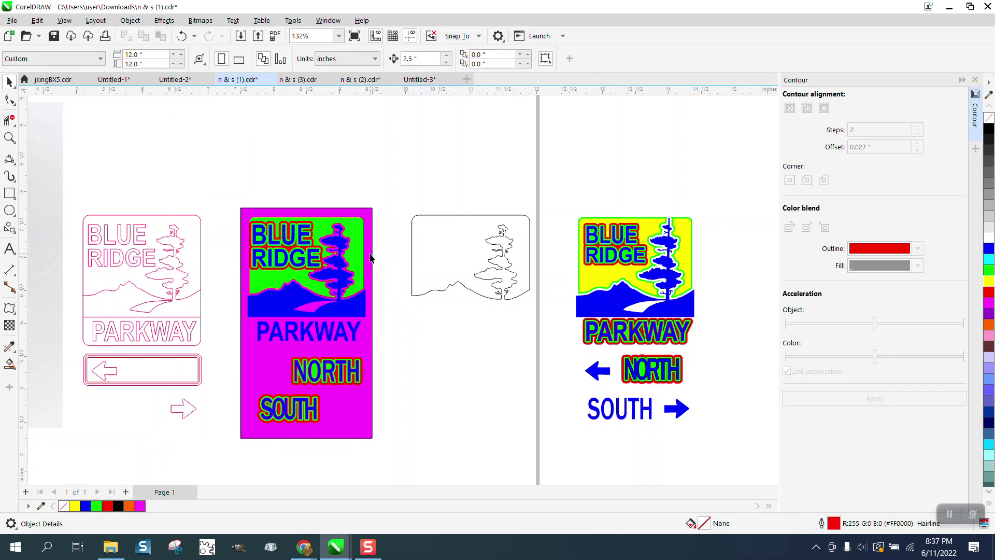
click(371, 256)
click(130, 20)
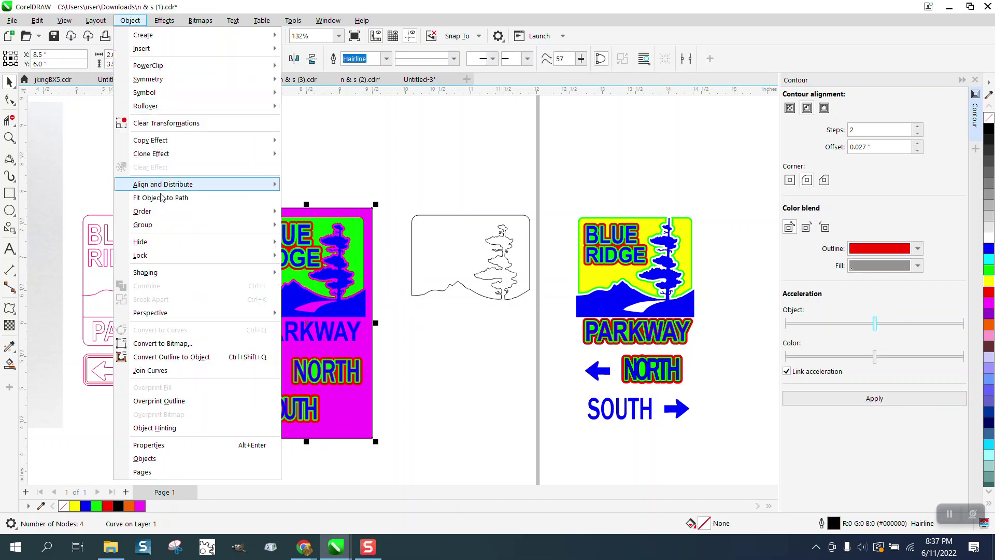
mouse_move(162, 229)
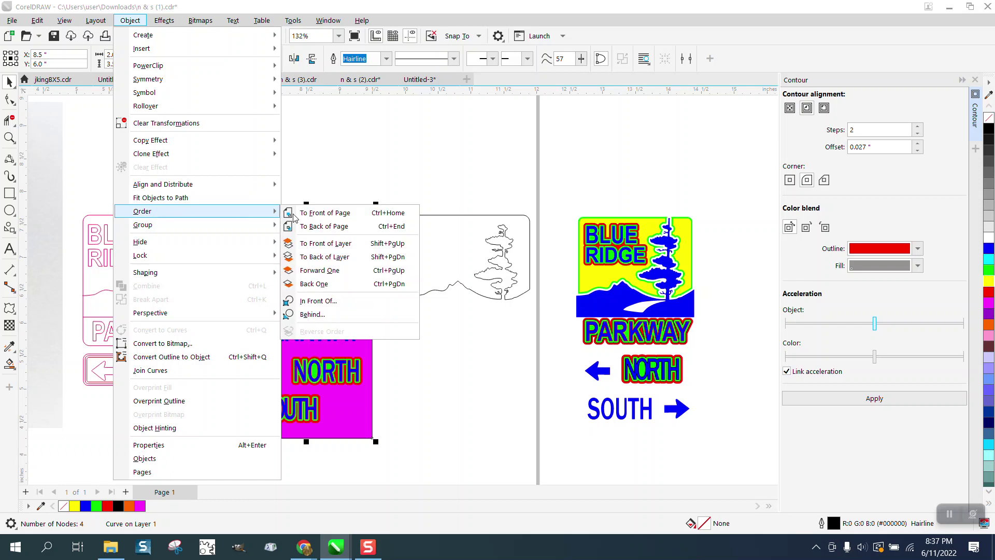
click(318, 228)
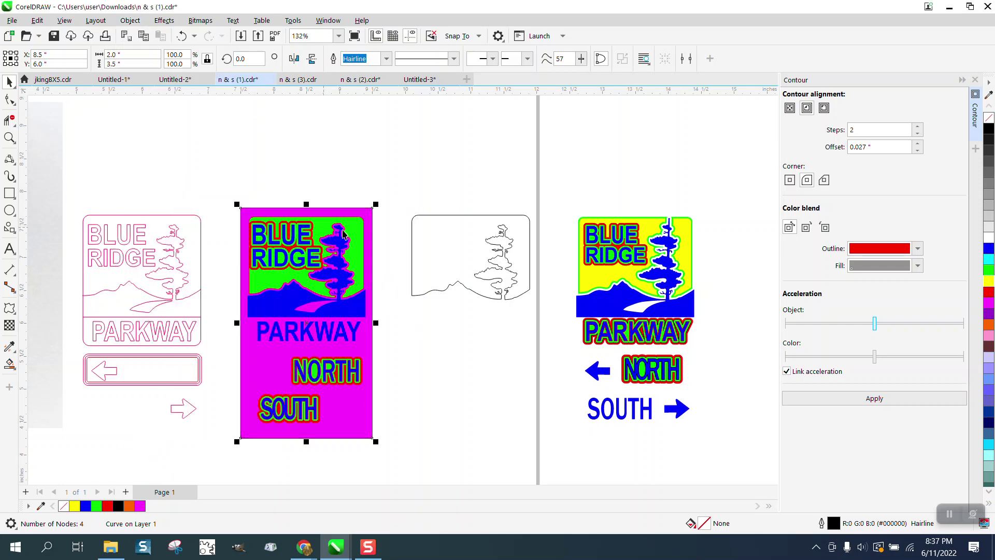
key(ctrl+d)
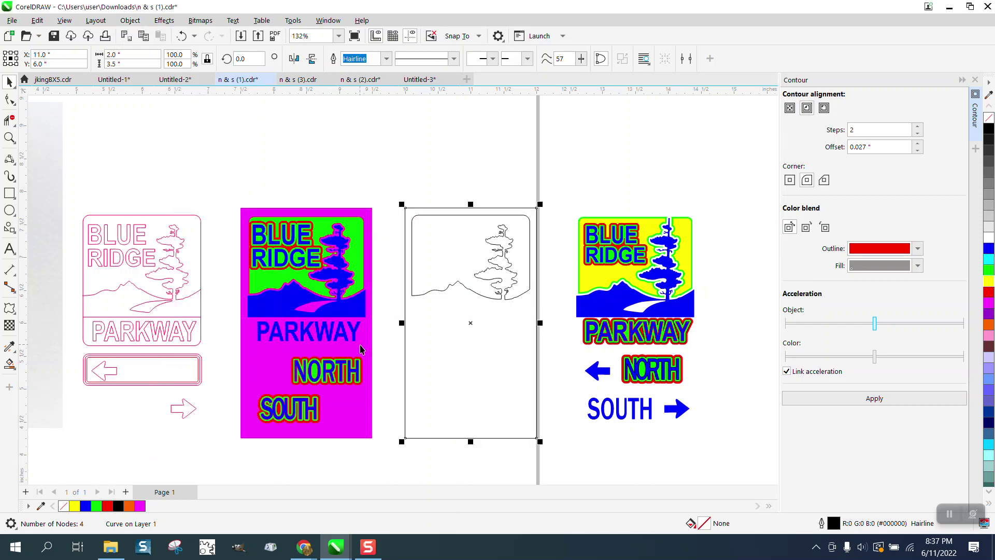
key(Delete)
Step: Send the magenta rectangle to the back of the page, behind the yellow SOUTH panel
click(366, 370)
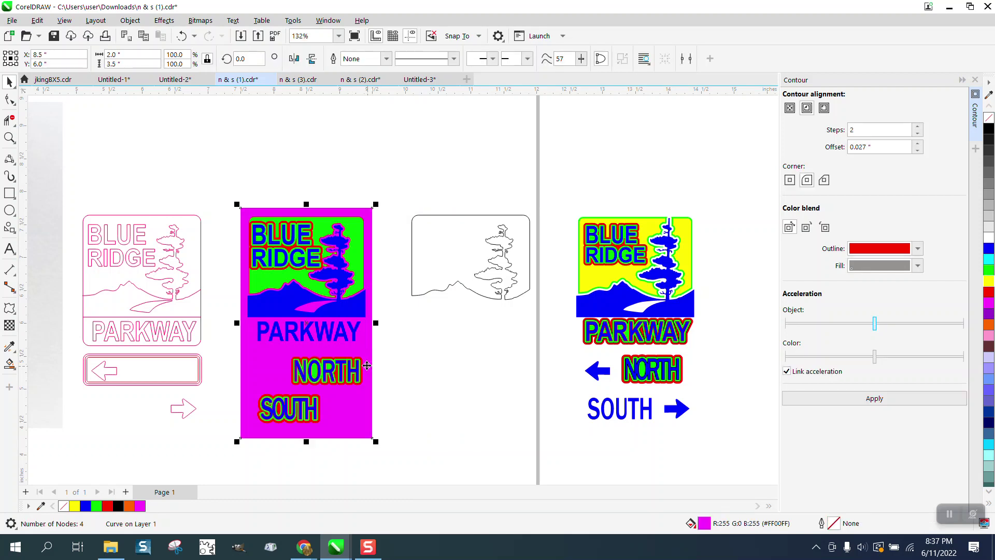
click(130, 20)
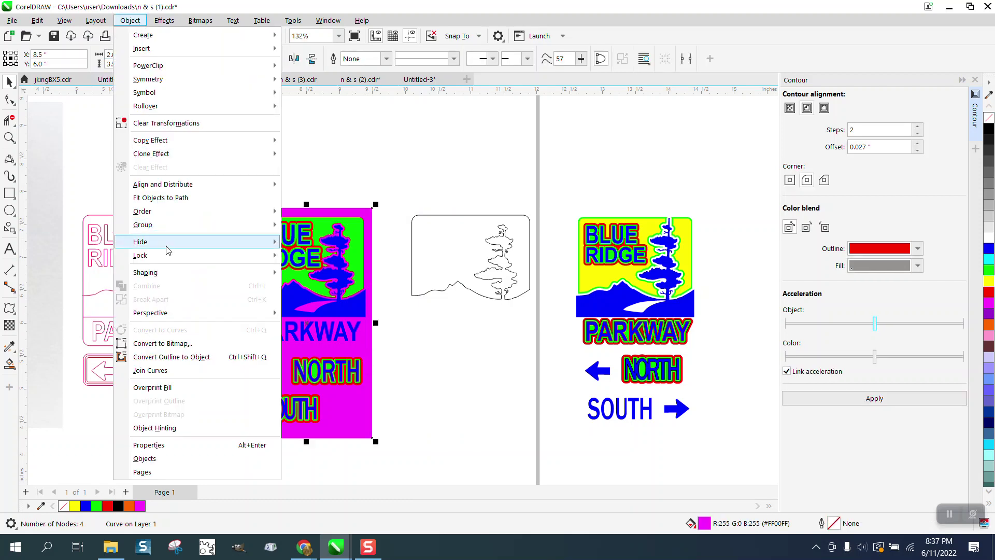
mouse_move(179, 213)
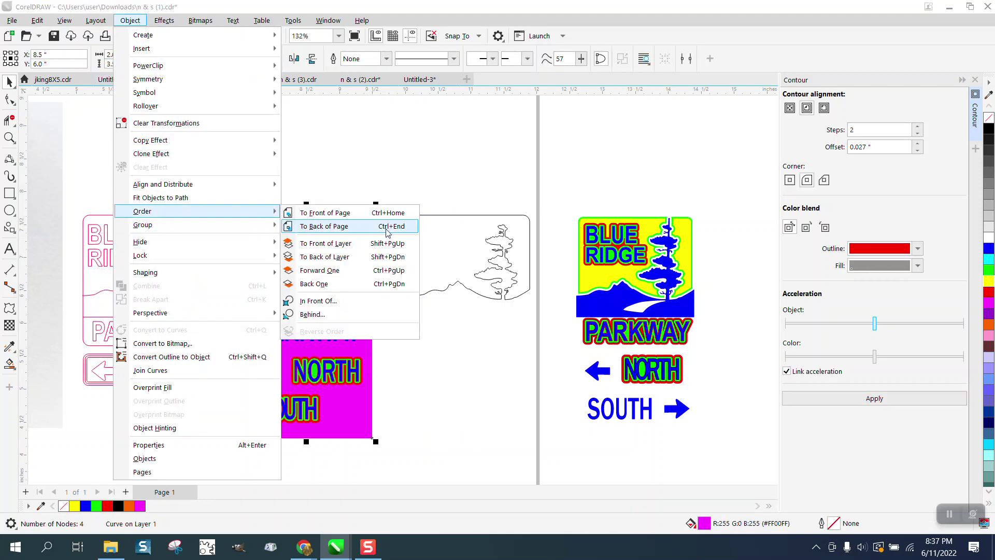
click(315, 230)
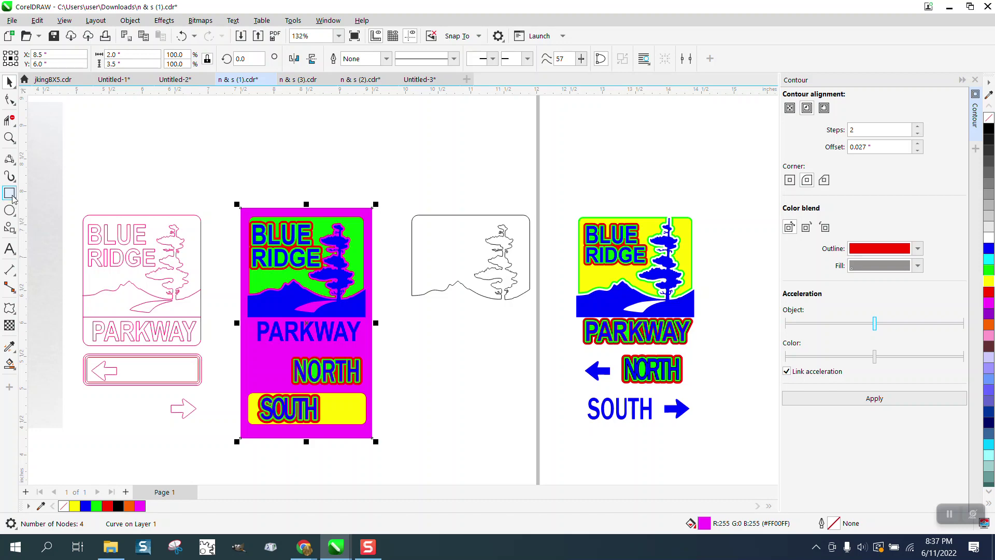
Step: Move the contoured left-arrow panel 5 inches right, past the magenta sign into the empty area beside it
click(10, 137)
drag(264, 345, 390, 424)
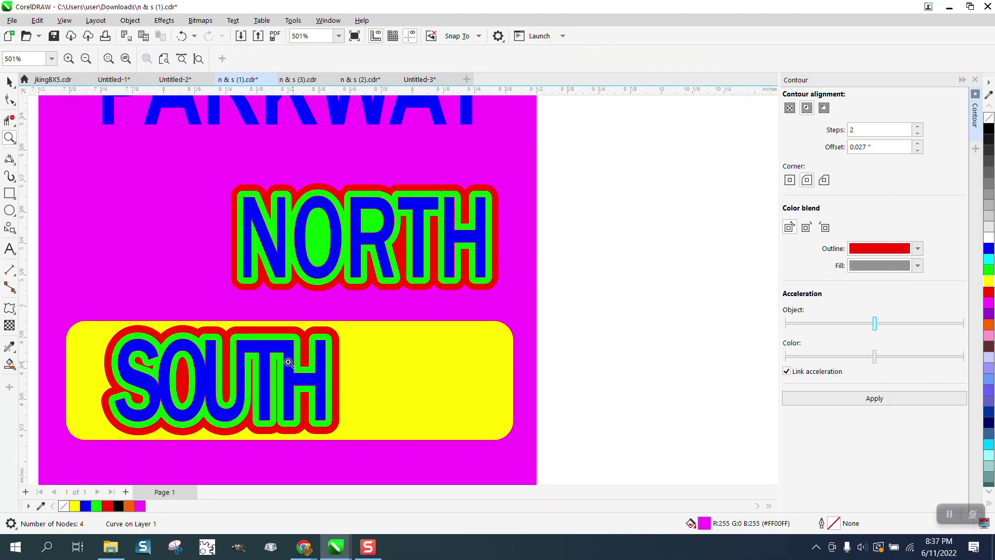
scroll(277, 369, down, 4)
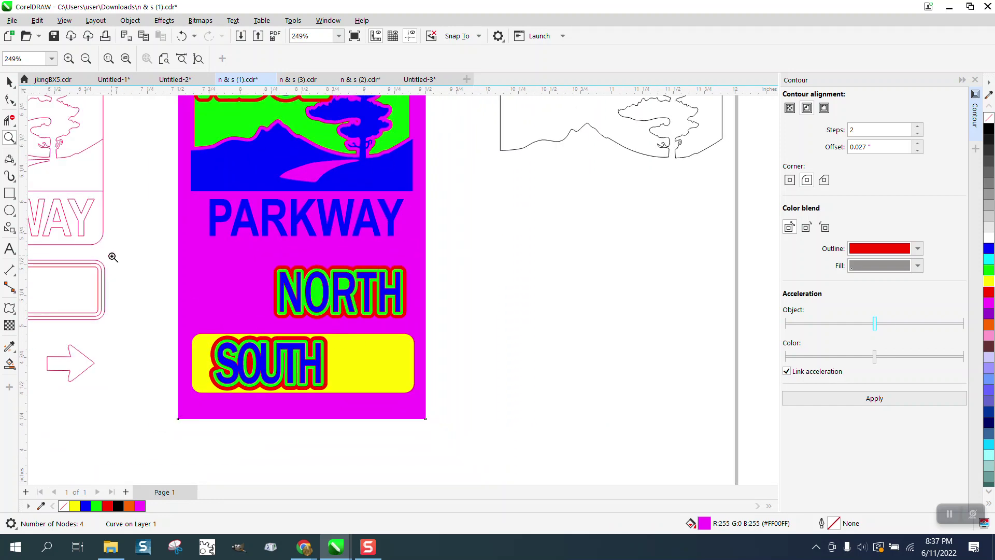
click(8, 81)
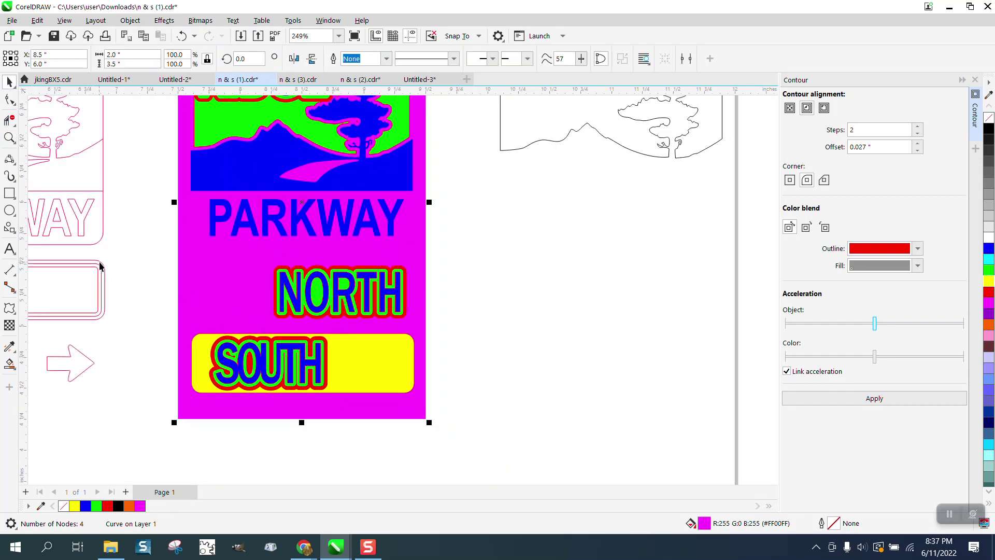
click(101, 262)
key(c)
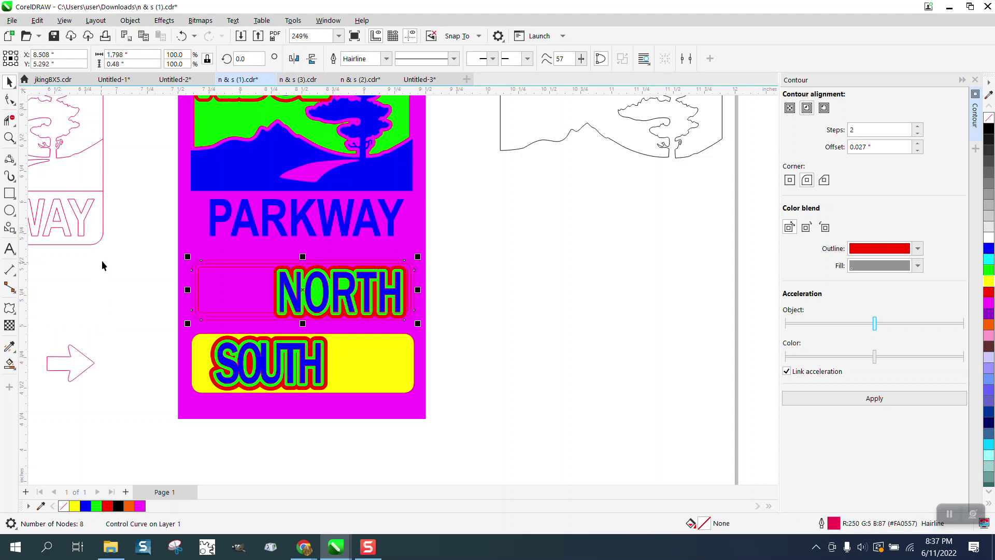
key(ctrl+r)
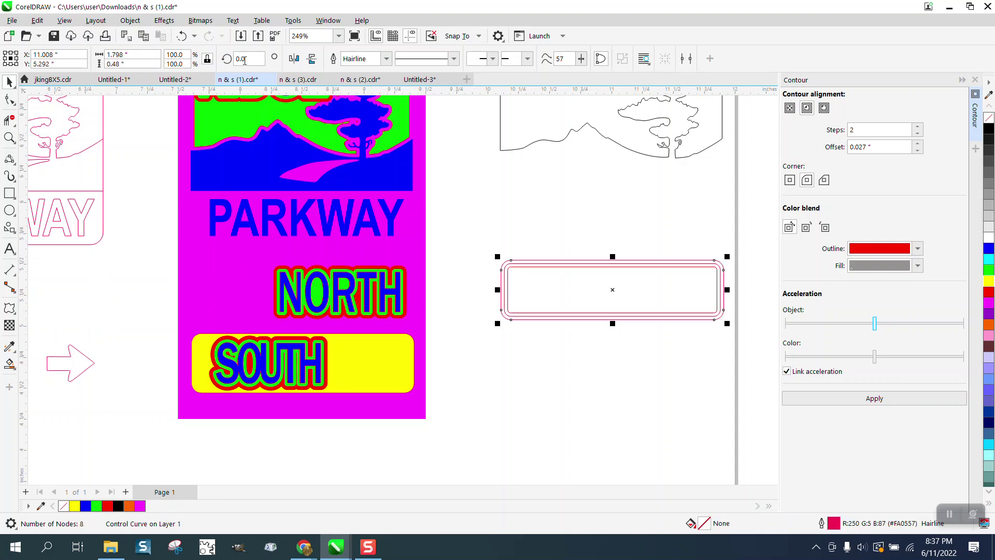
Step: Break the contour of the moved rounded panel apart into separate outlines
click(130, 21)
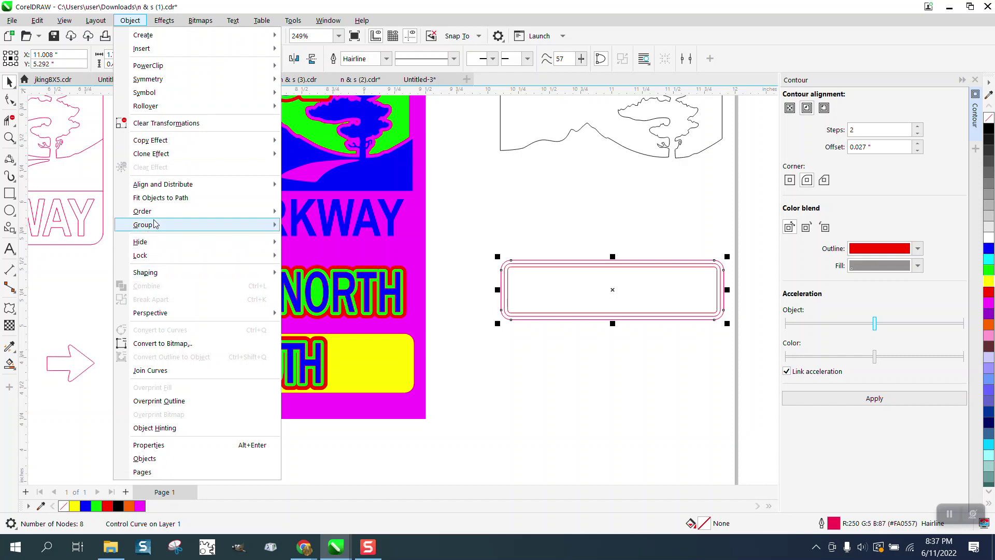
mouse_move(168, 229)
drag(482, 222, 746, 354)
click(130, 22)
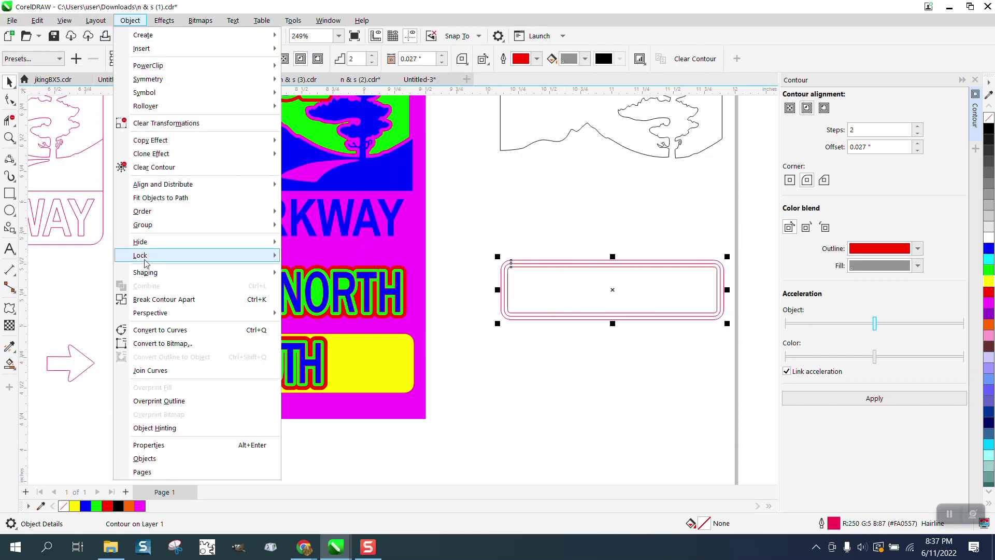
click(157, 299)
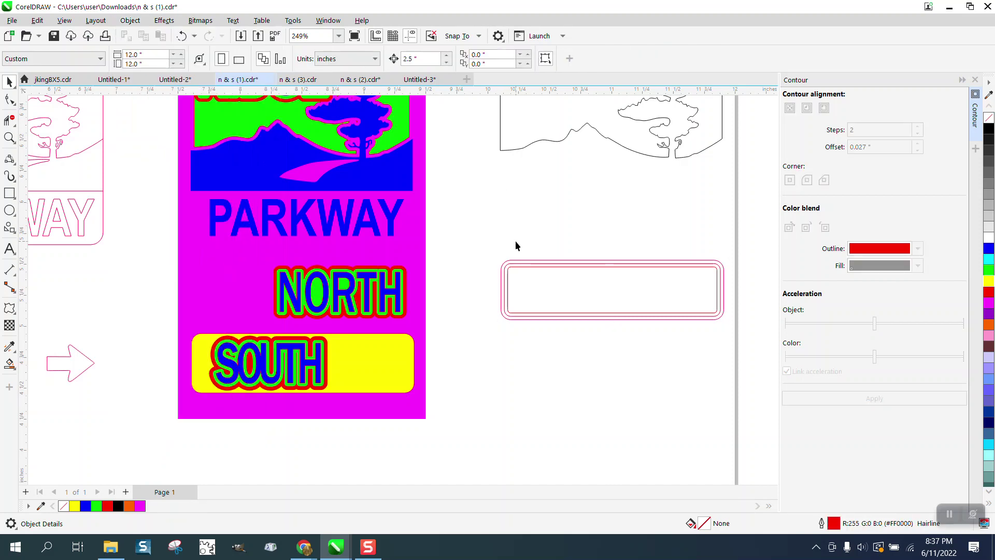
Step: Move the outermost rounded outline 2.5 inches right, away from its inner contours, and fill it yellow
click(517, 260)
key(Right)
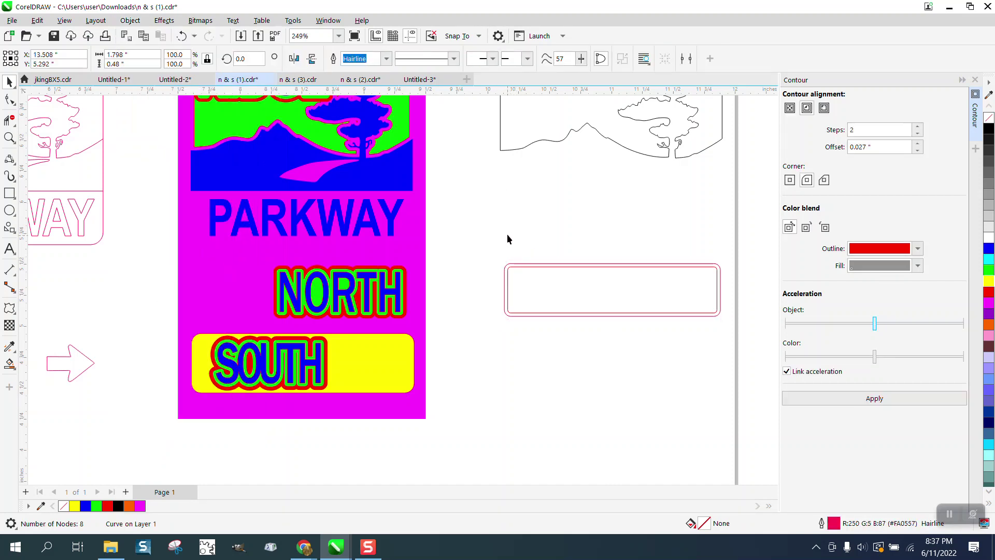
scroll(507, 235, down, 1)
click(988, 280)
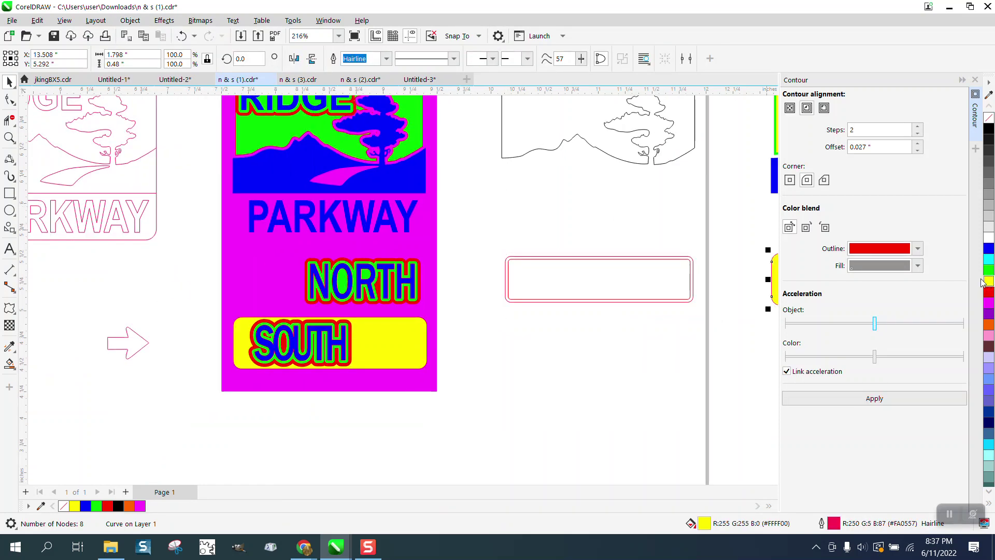
Step: Move the yellow rounded panel 5 inches left onto the NORTH lettering of the magenta-backed sign
key(Up)
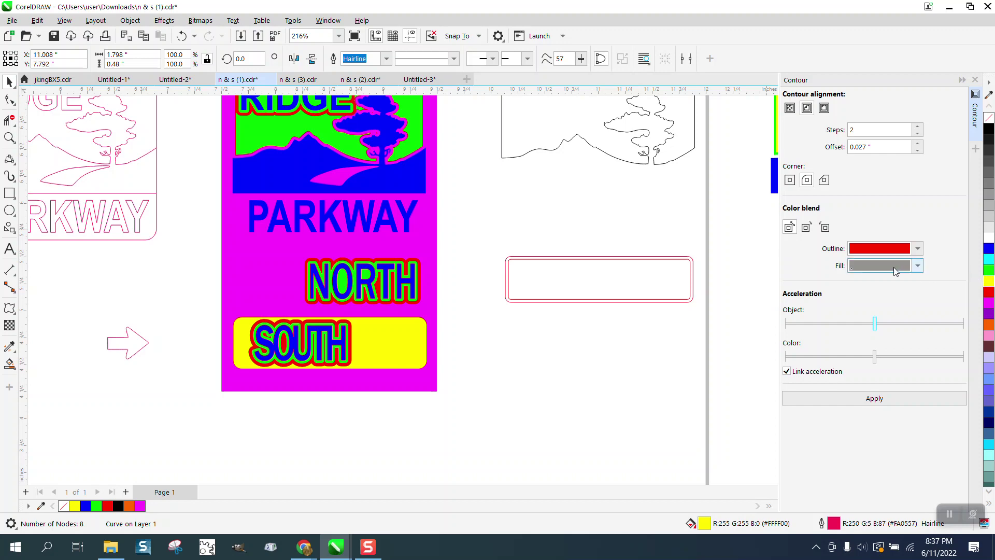
key(Left)
key(F3)
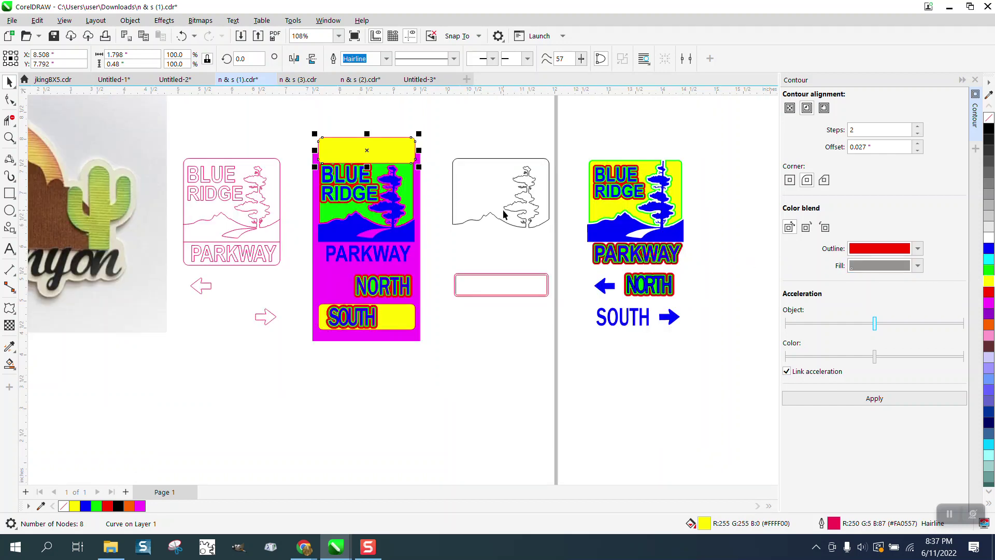
key(Down)
Step: Send the yellow NORTH panel to the back of the page
click(130, 21)
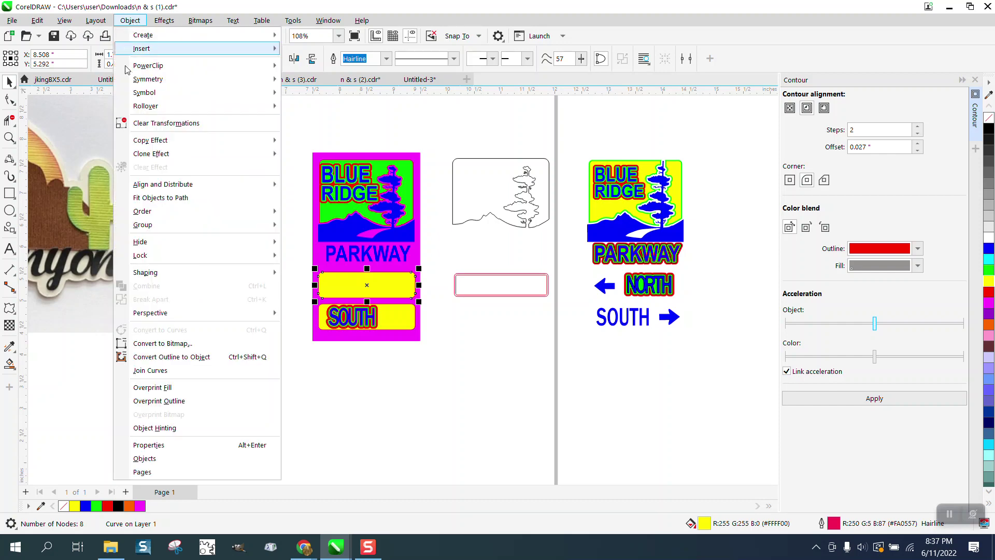
mouse_move(142, 212)
click(307, 228)
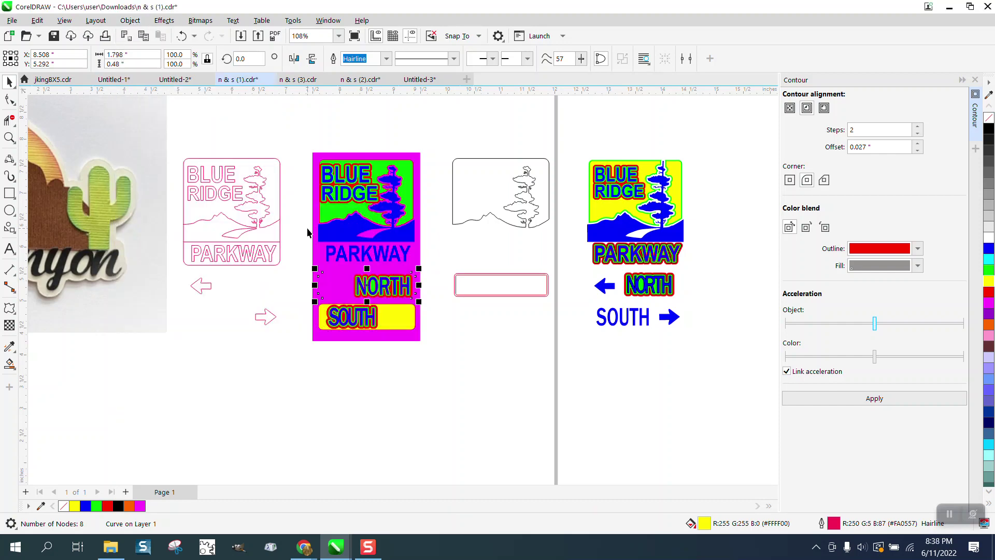
Step: Send the magenta rectangle to the back of the page, behind both yellow panels, and deselect it
click(419, 182)
click(130, 21)
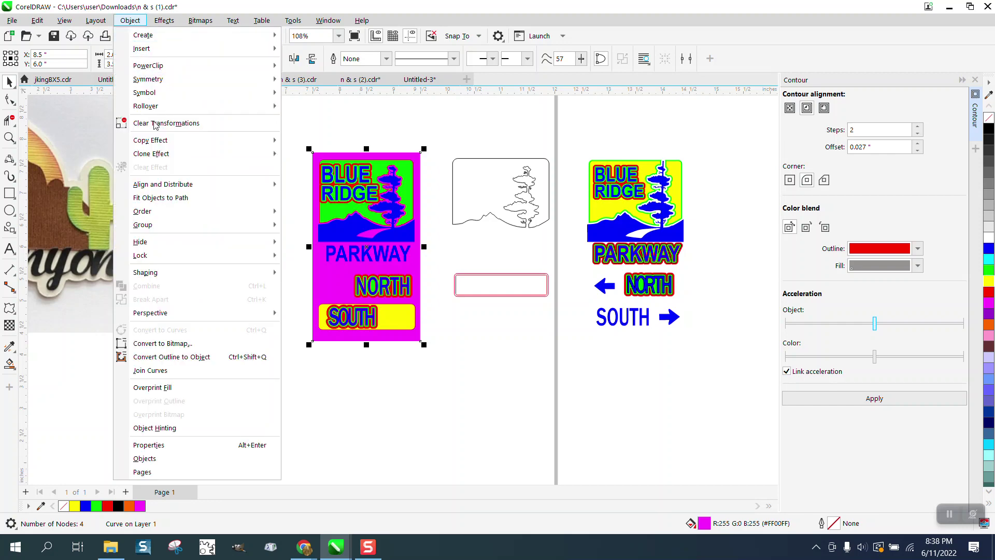
mouse_move(164, 225)
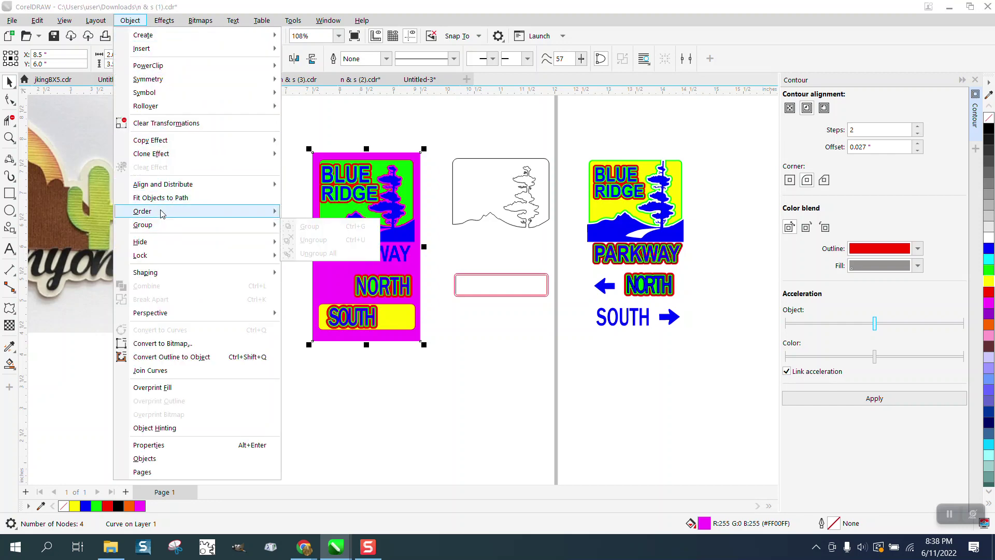
click(297, 227)
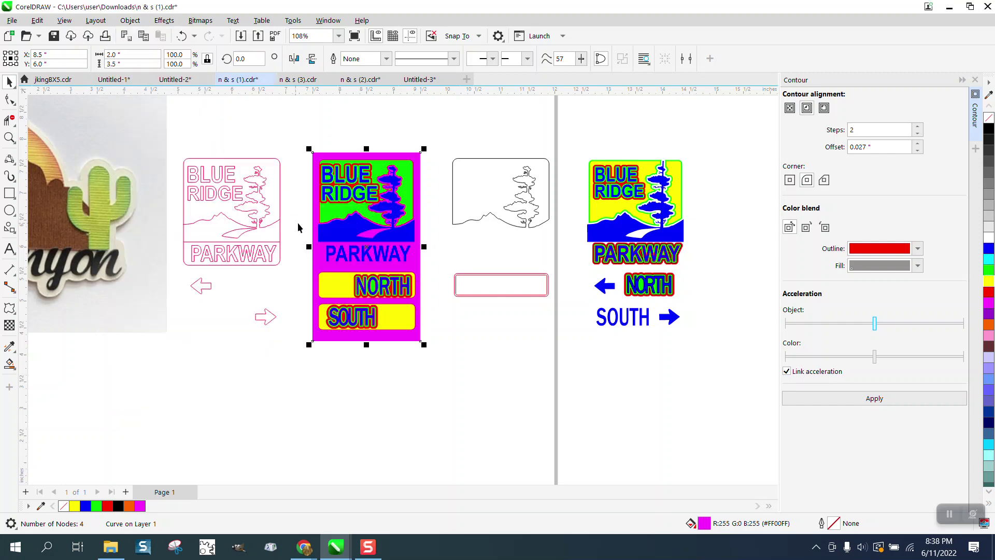
click(448, 250)
click(10, 138)
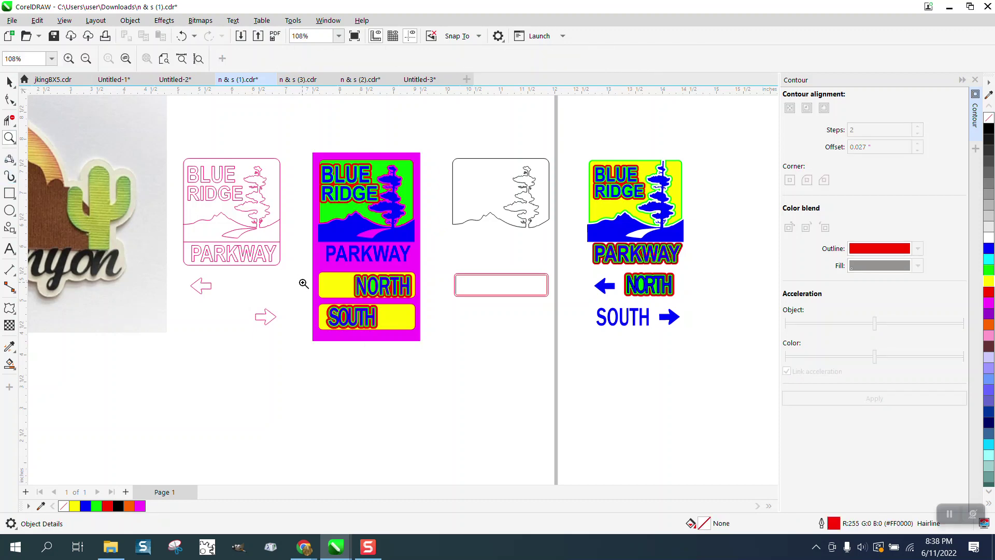
Step: Try moving the yellow NORTH panel out from behind its lettering, and undo the move
drag(303, 283, 465, 340)
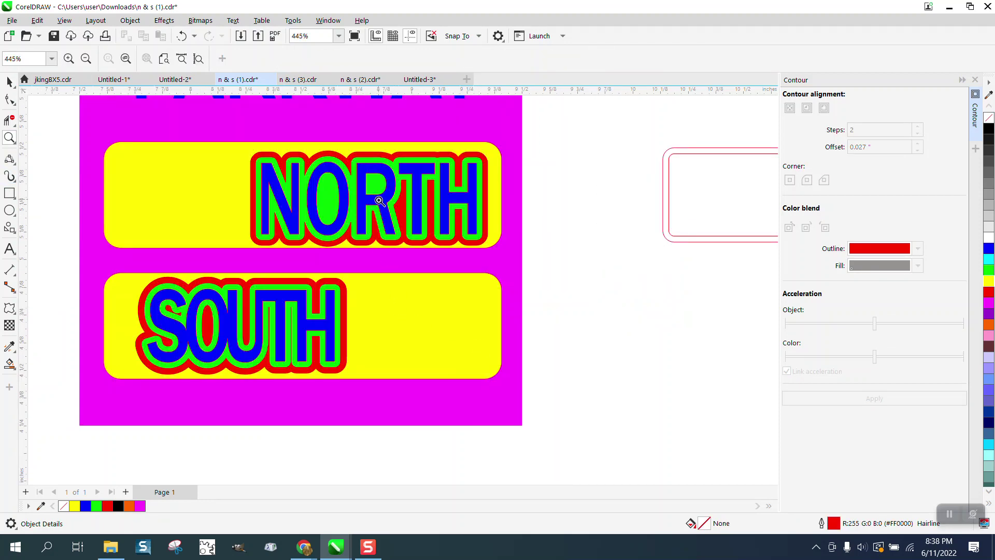
click(9, 81)
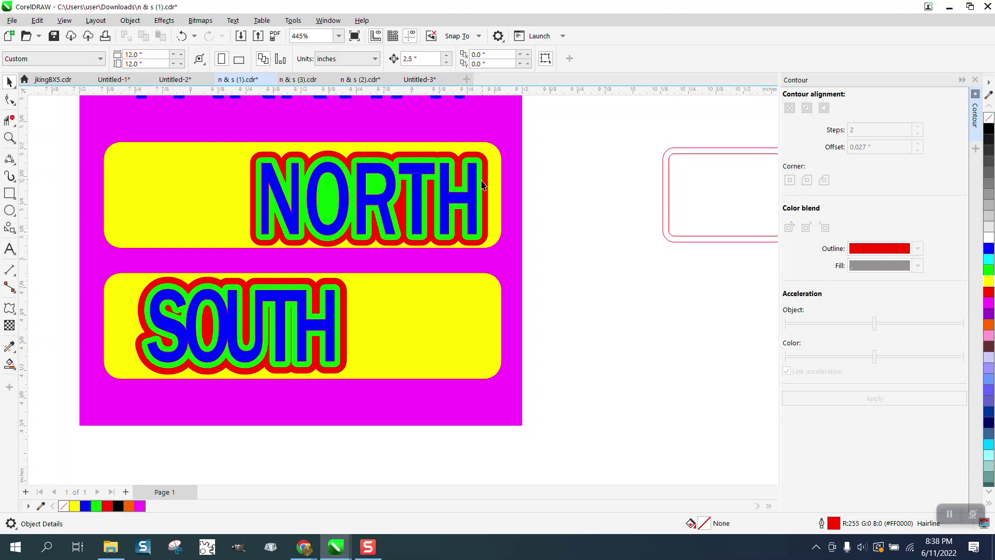
drag(489, 167, 680, 234)
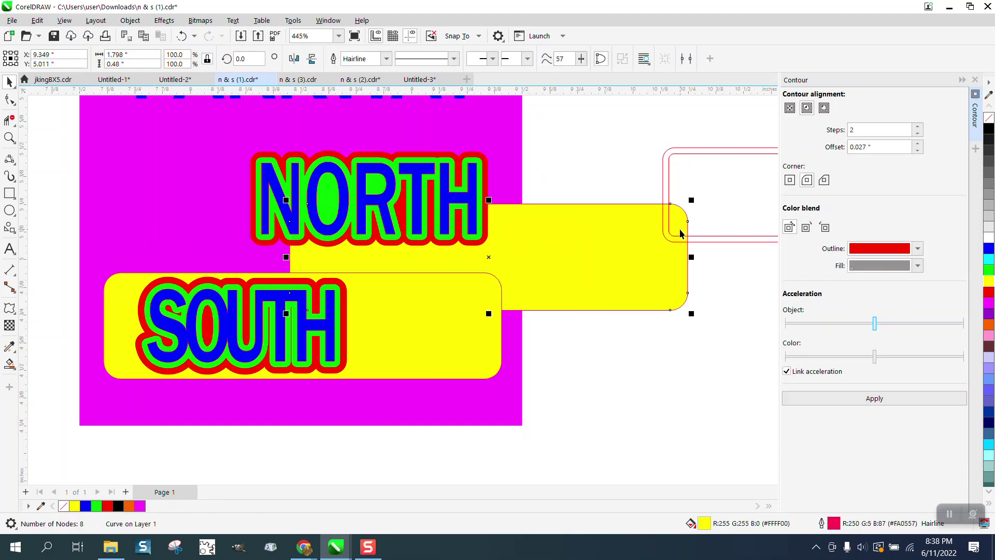
click(181, 36)
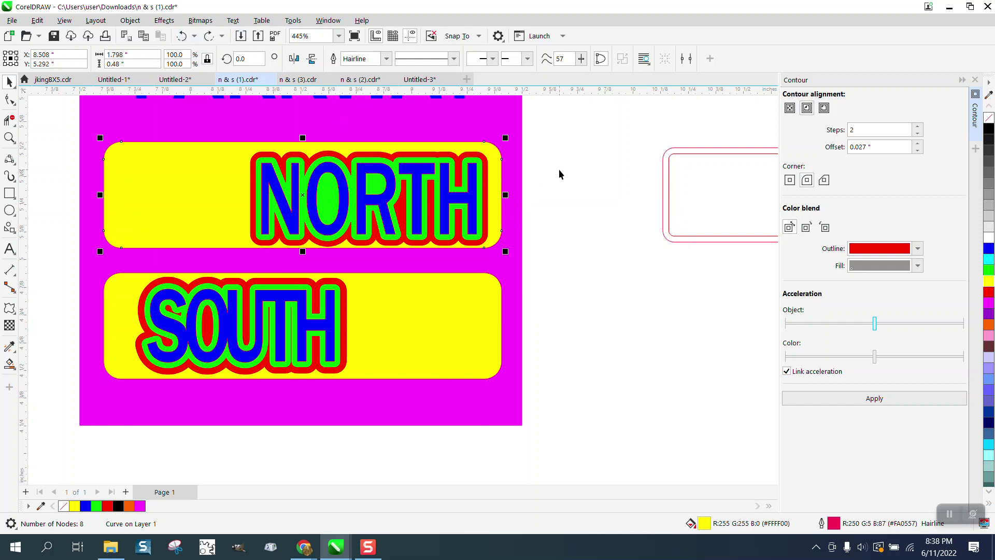
Step: Examine the layered shapes and lettering borders in the Grand Canyon reference photo, and compare them with the Blue Ridge Parkway sign
scroll(559, 170, down, 3)
scroll(554, 177, down, 8)
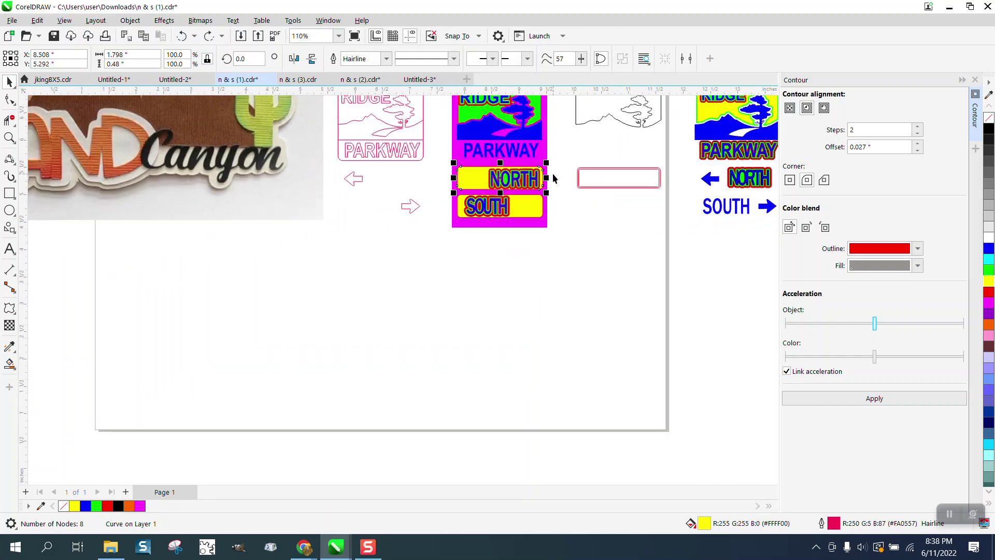
scroll(552, 175, down, 1)
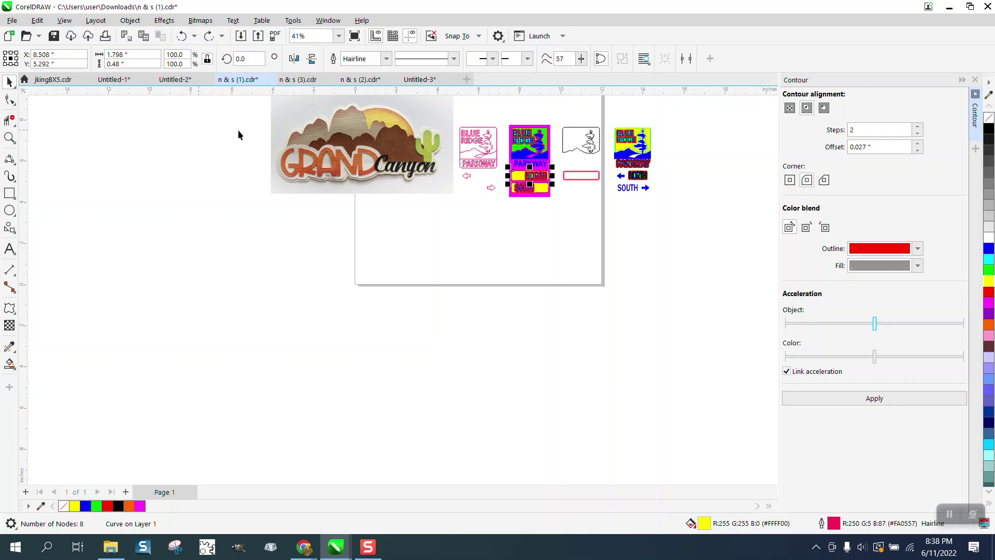
click(10, 137)
drag(294, 123, 476, 217)
scroll(477, 217, down, 3)
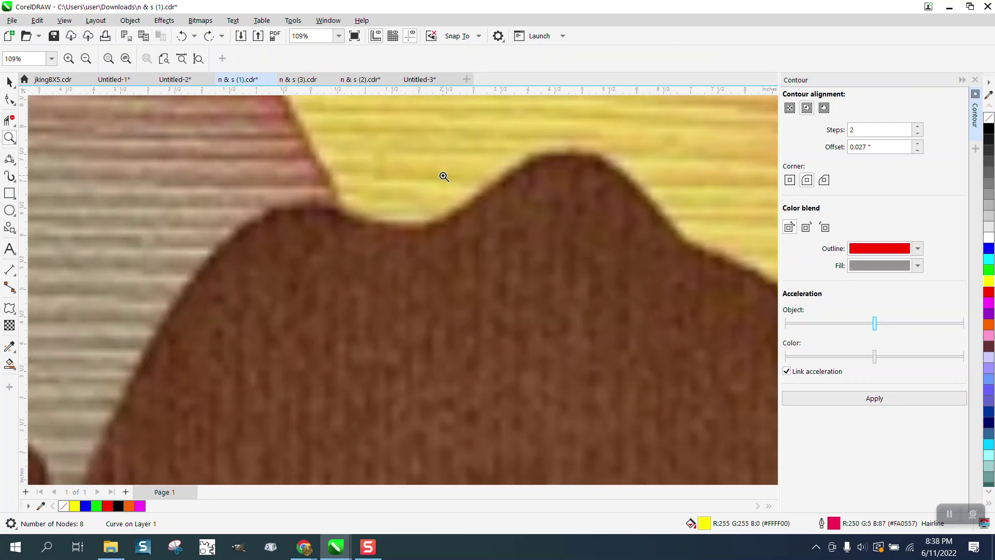
click(444, 175)
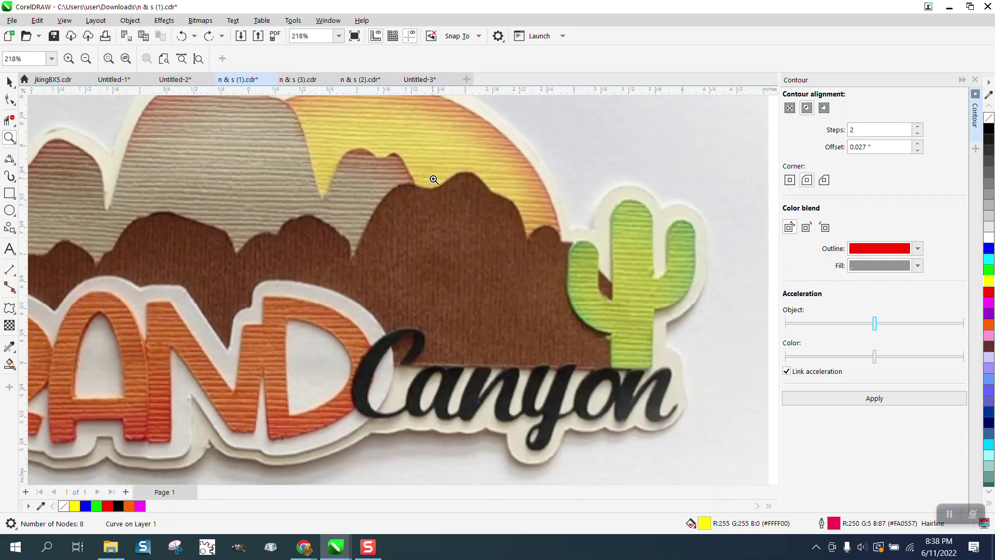
scroll(434, 179, down, 5)
drag(597, 170, 713, 292)
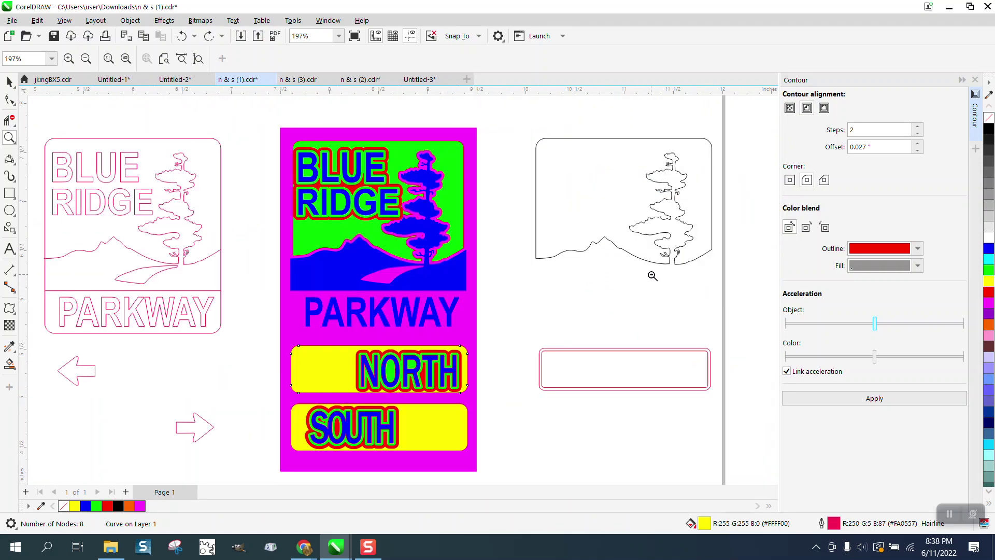